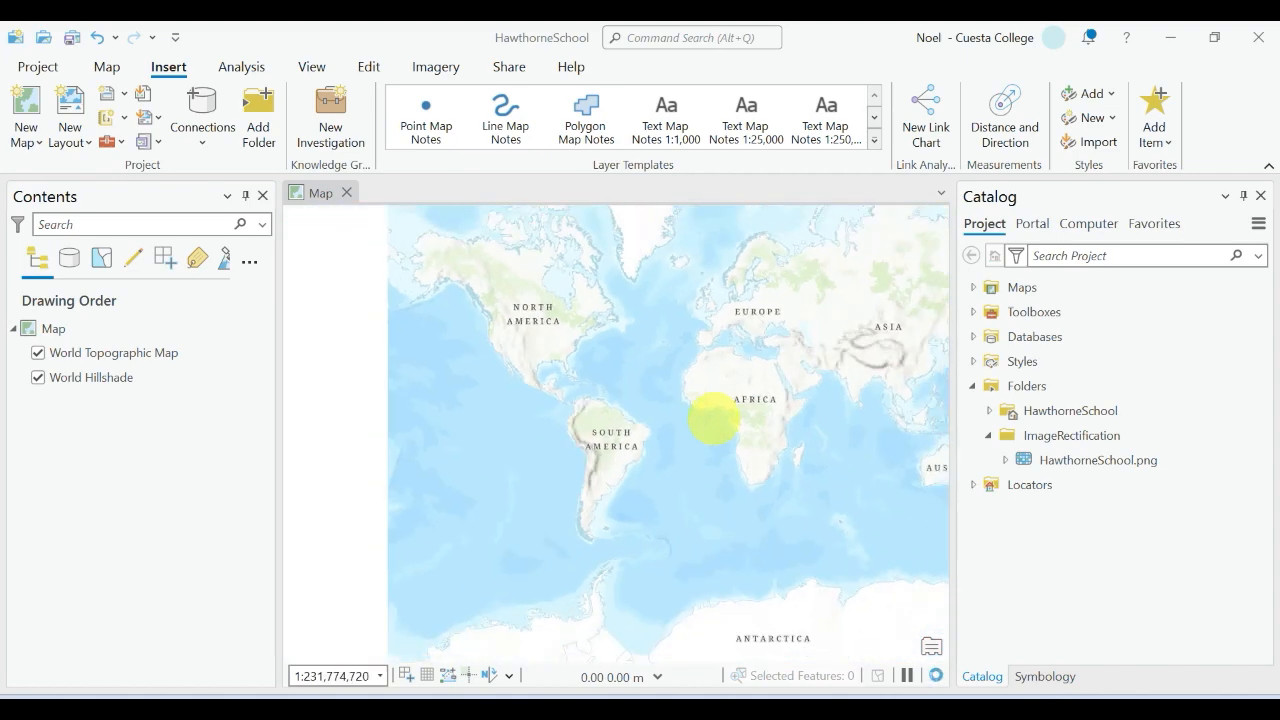
Add the HawthorneSchool.png raster from the ImageRectification folder to the map
{"action": "scroll", "coordinate": [609, 486], "scroll_direction": "up", "scroll_amount": 4}
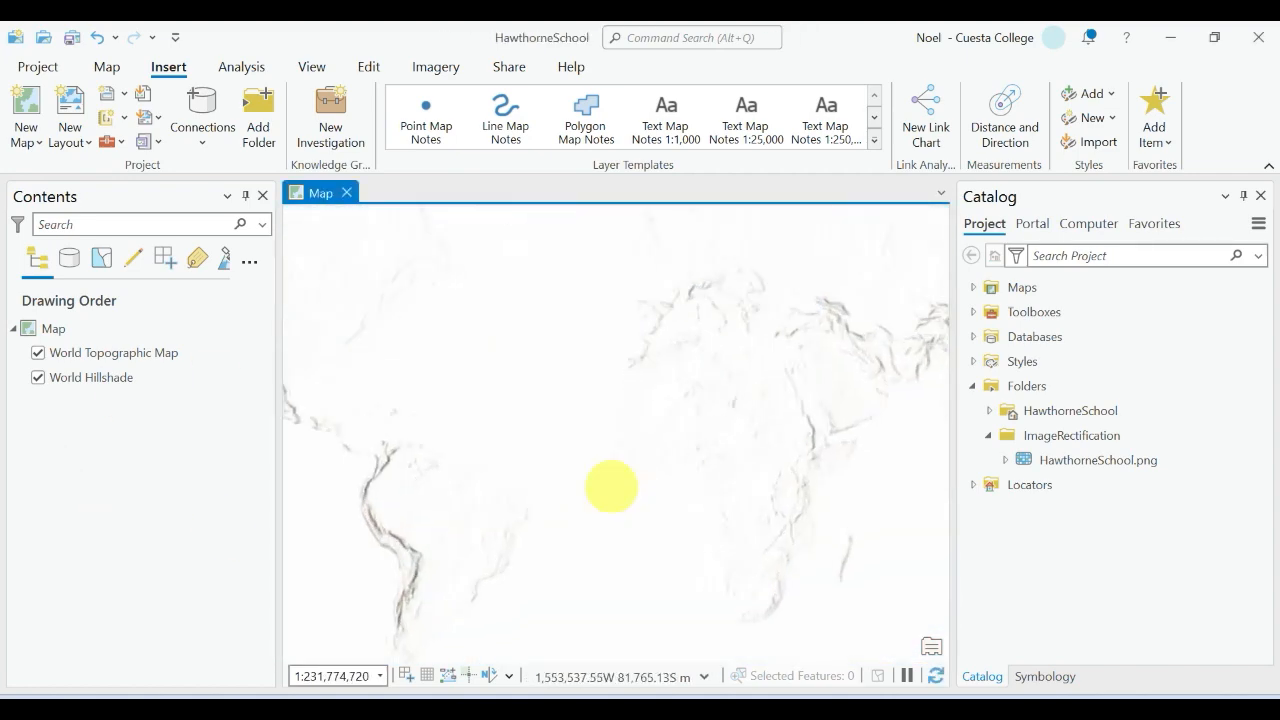
{"action": "left_click", "coordinate": [1098, 460]}
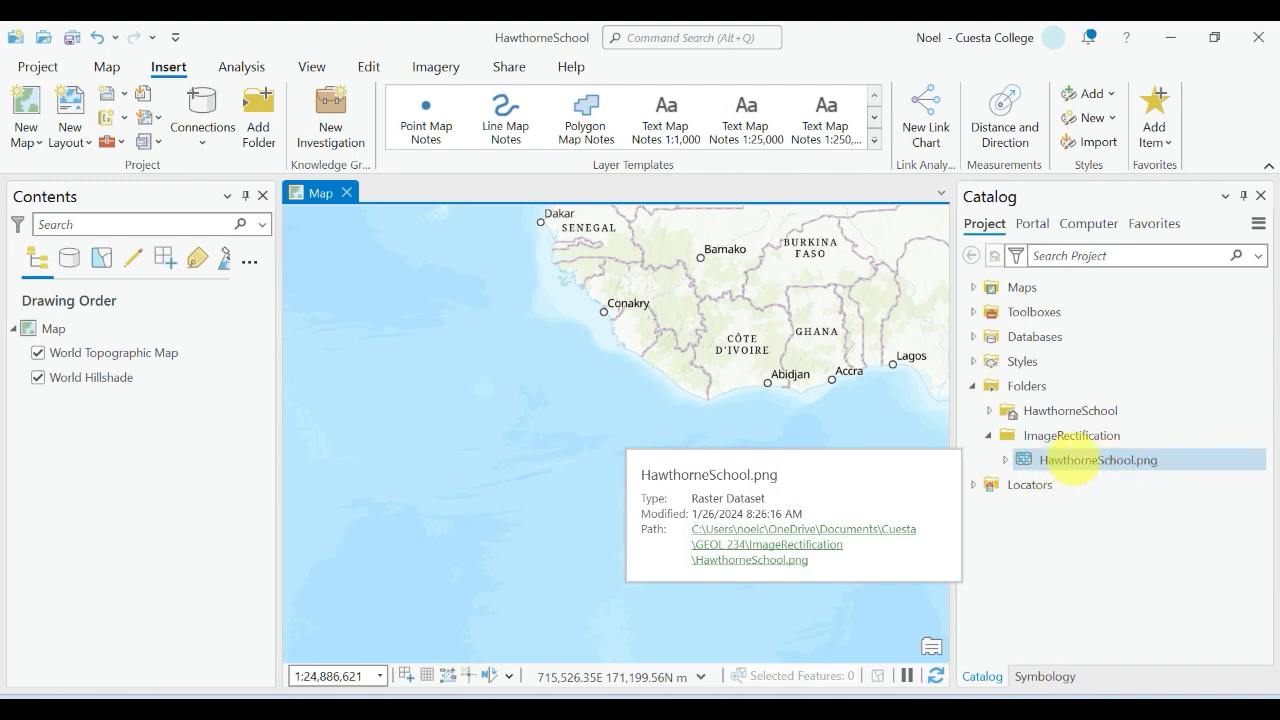
{"action": "left_click", "coordinate": [1075, 460]}
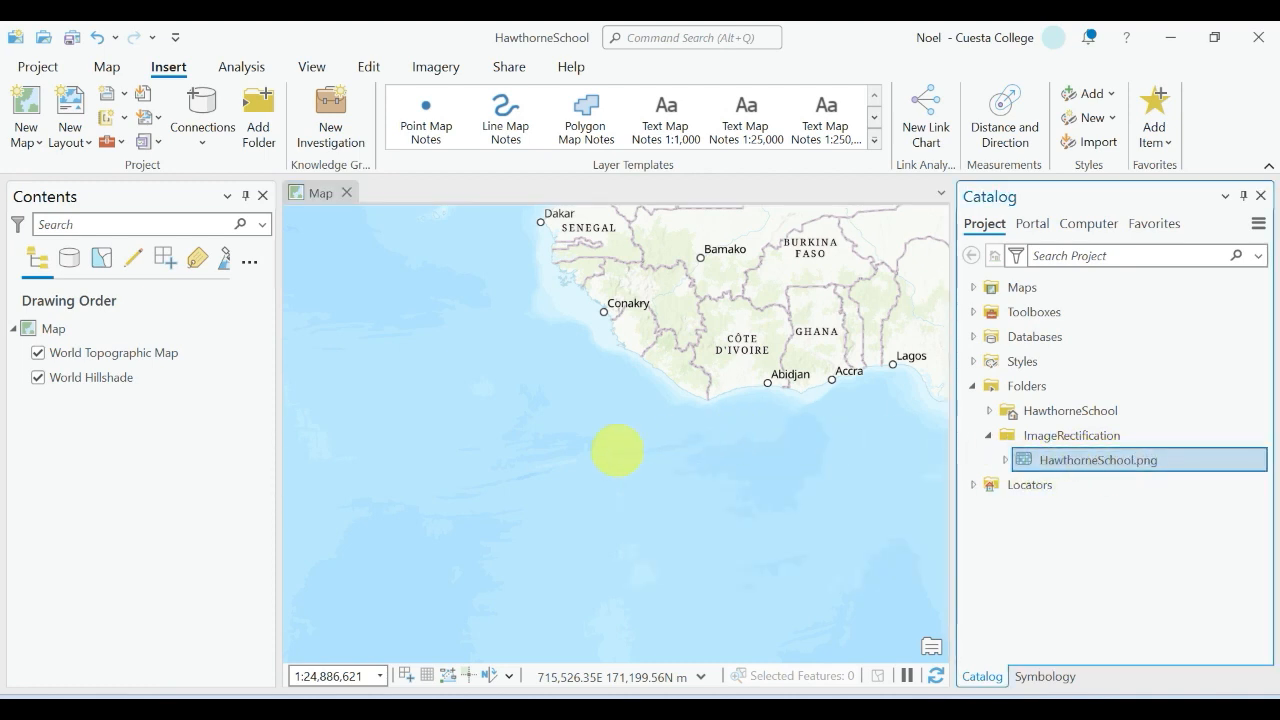
{"action": "left_click_drag", "start_coordinate": [617, 451], "coordinate": [617, 451]}
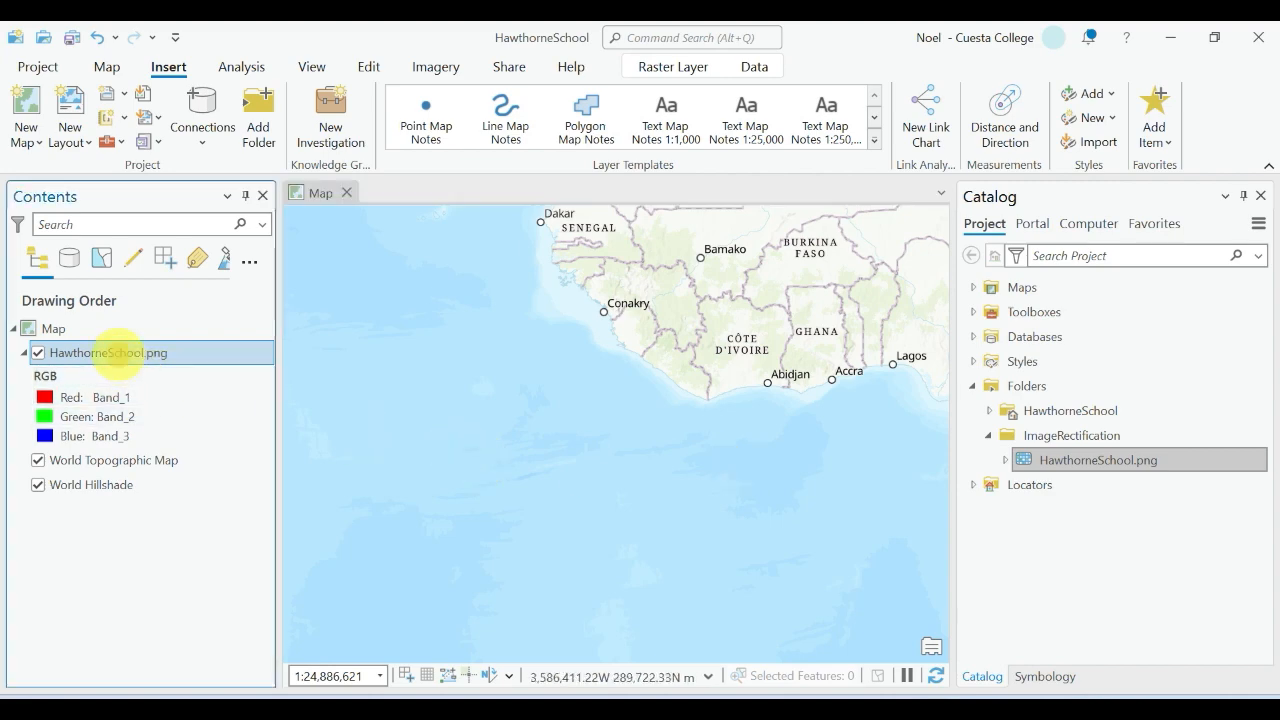
Zoom to the HawthorneSchool.png layer and check where the unreferenced image sits on the world map
{"action": "right_click", "coordinate": [108, 350]}
{"action": "left_click", "coordinate": [190, 289]}
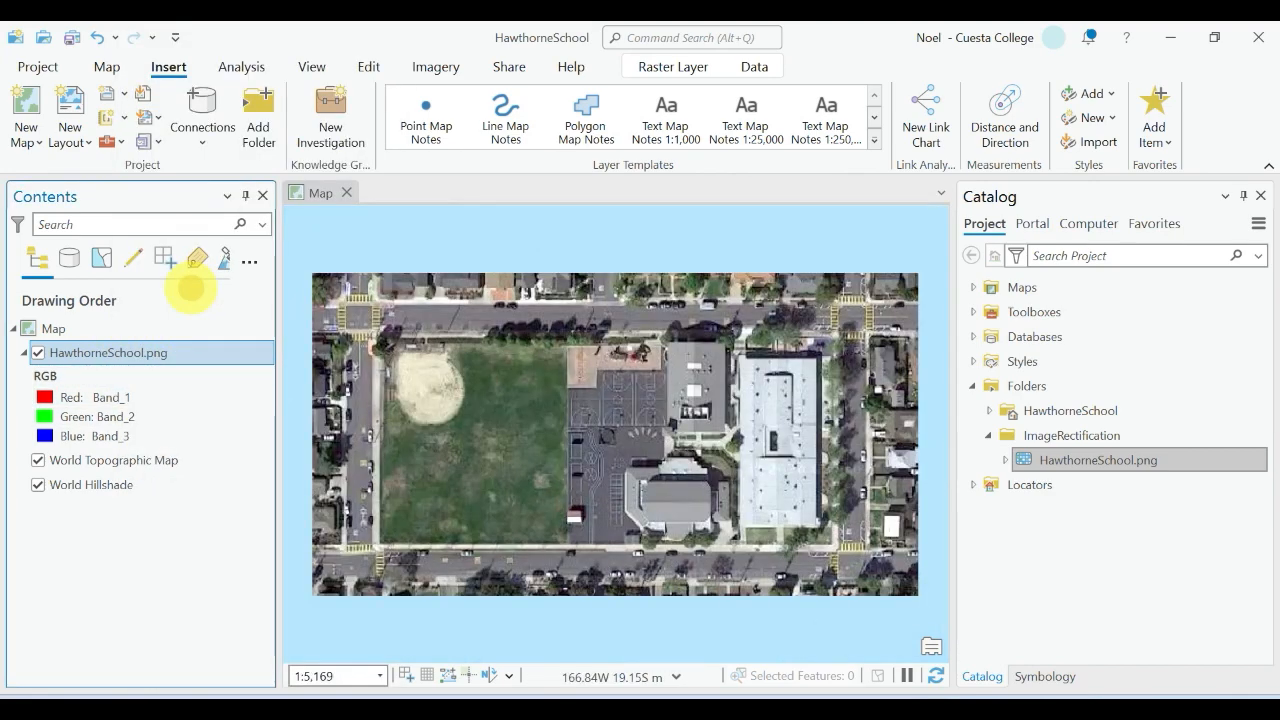
{"action": "scroll", "coordinate": [780, 445], "scroll_direction": "down", "scroll_amount": 10}
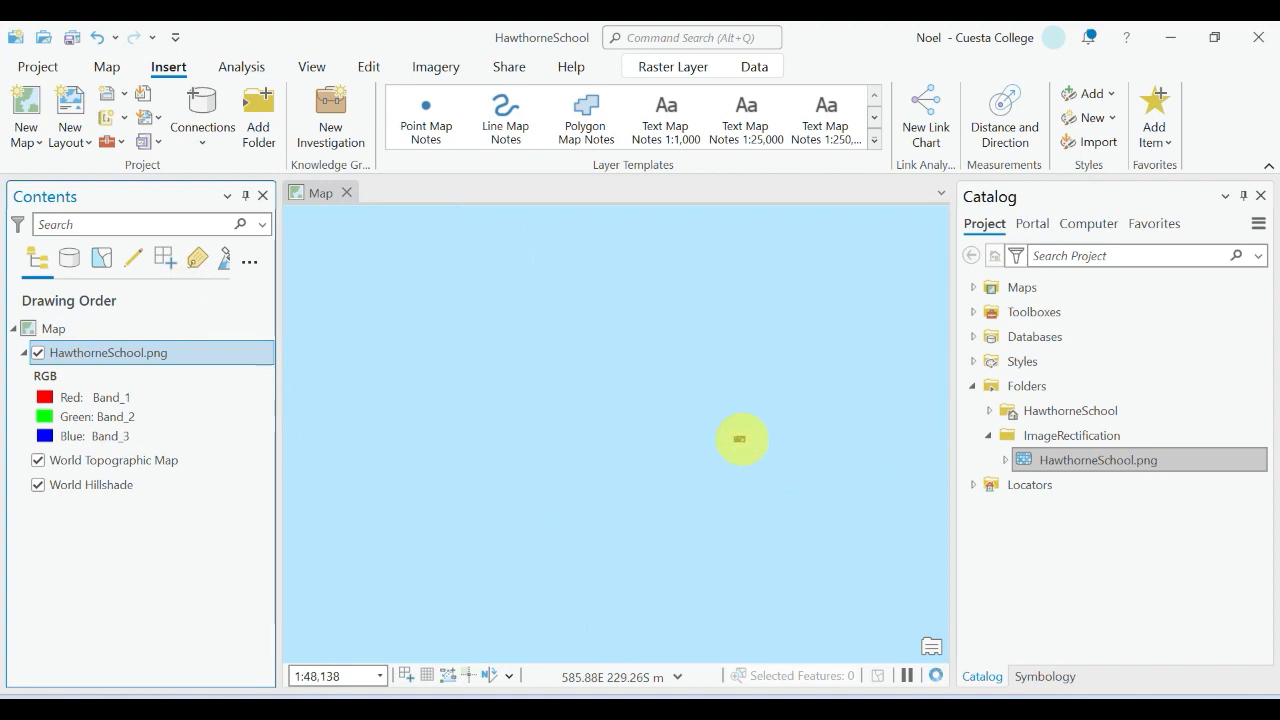
{"action": "scroll", "coordinate": [741, 439], "scroll_direction": "down", "scroll_amount": 3}
{"action": "scroll", "coordinate": [741, 439], "scroll_direction": "down", "scroll_amount": 4}
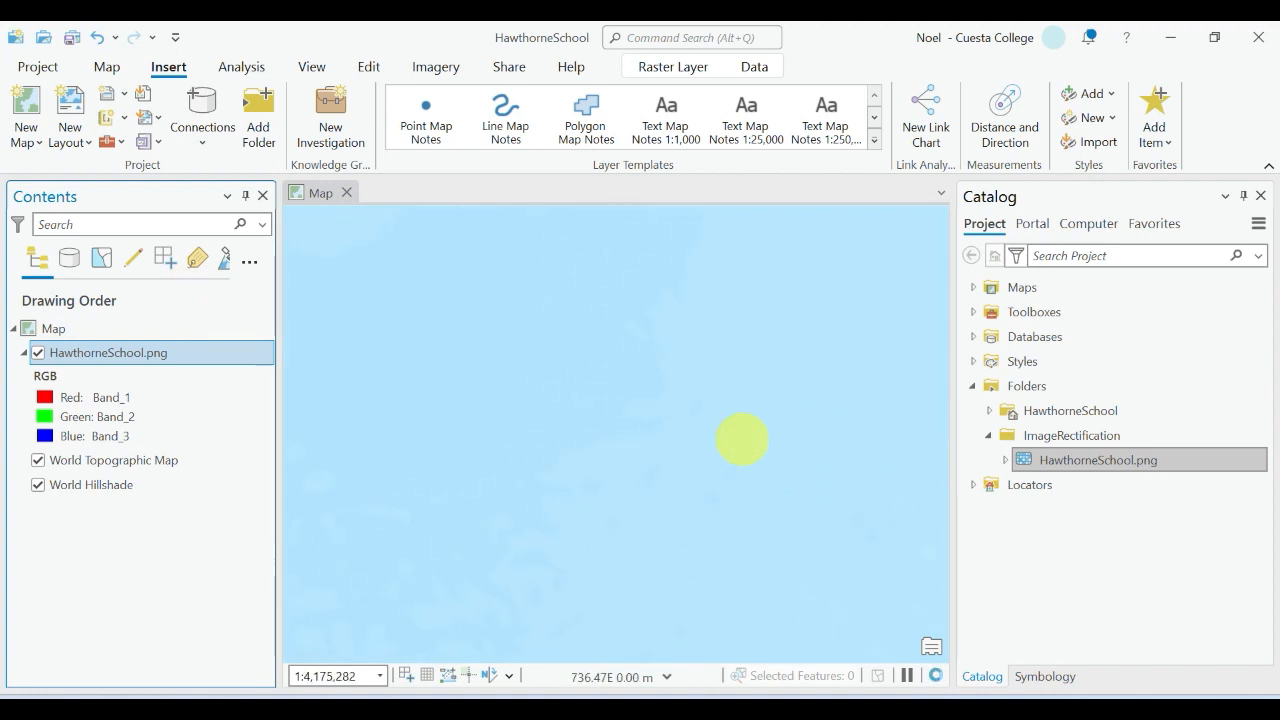
{"action": "scroll", "coordinate": [741, 439], "scroll_direction": "down", "scroll_amount": 10}
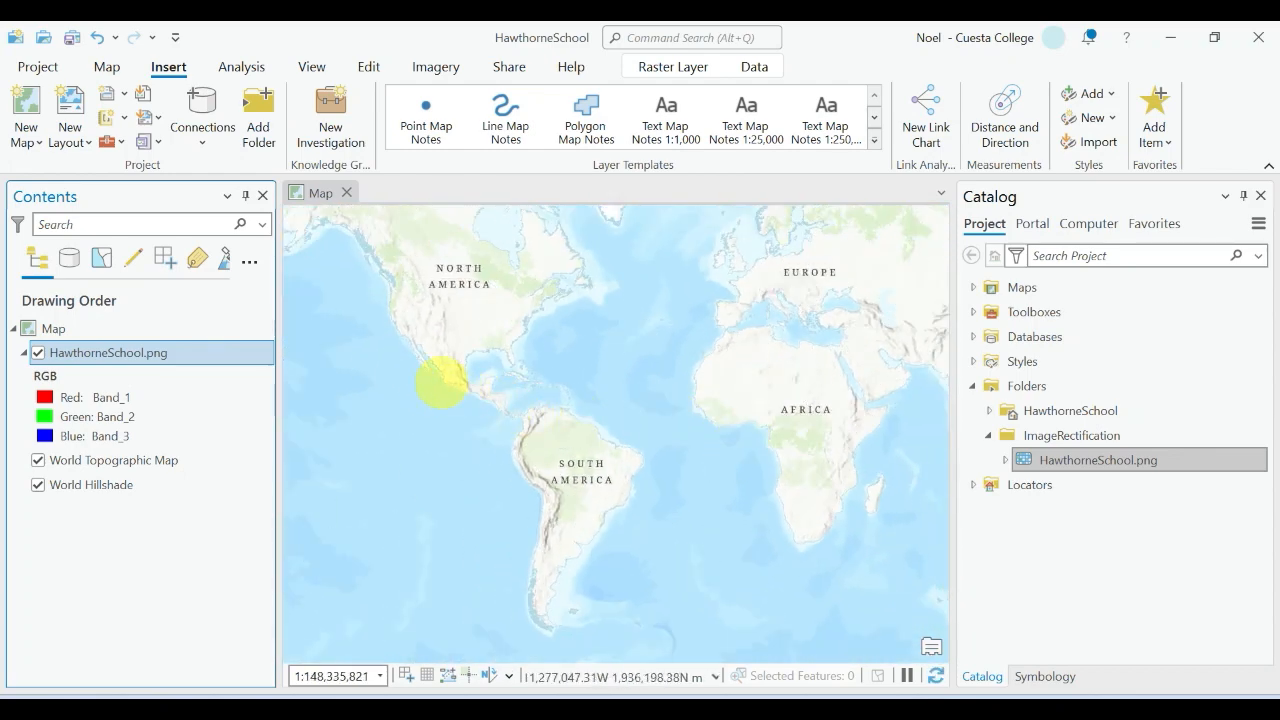
Locate Hawthorne Elementary School in San Luis Obispo, California, on the basemap at street-level scale
{"action": "scroll", "coordinate": [400, 325], "scroll_direction": "up", "scroll_amount": 7}
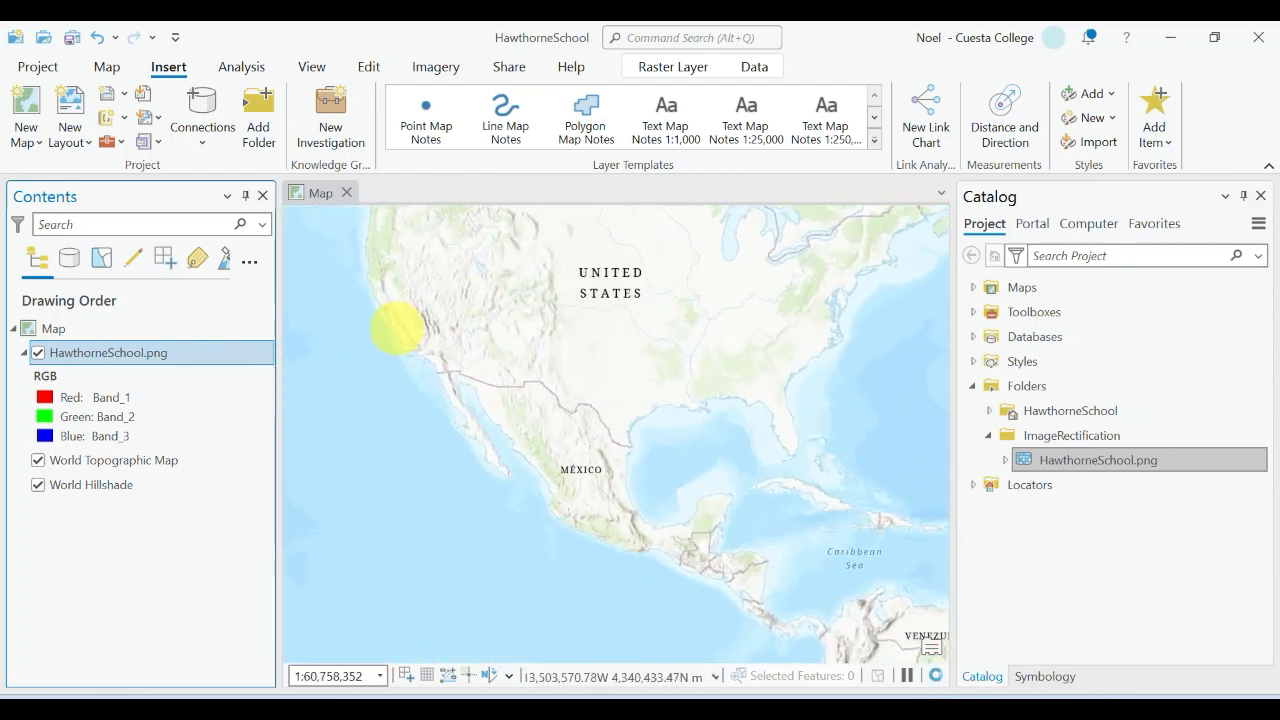
{"action": "scroll", "coordinate": [449, 341], "scroll_direction": "up", "scroll_amount": 6}
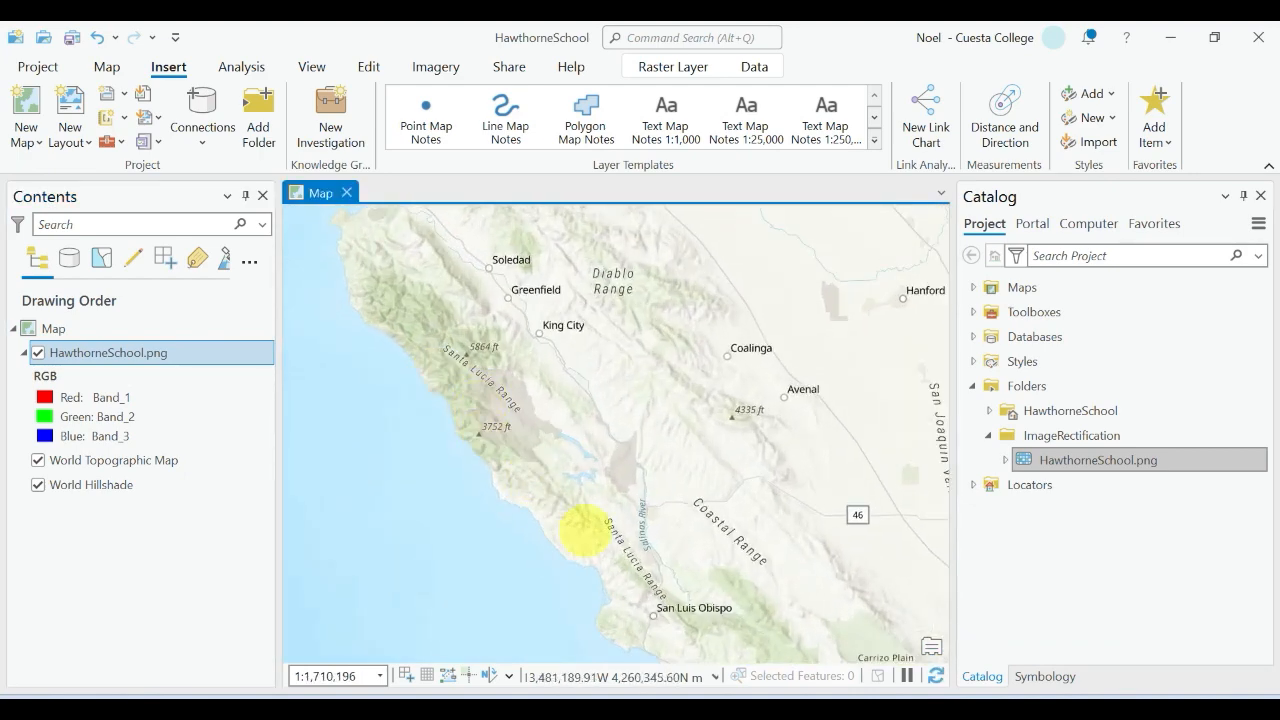
{"action": "left_click_drag", "start_coordinate": [646, 576], "coordinate": [543, 418]}
{"action": "scroll", "coordinate": [586, 480], "scroll_direction": "up", "scroll_amount": 4}
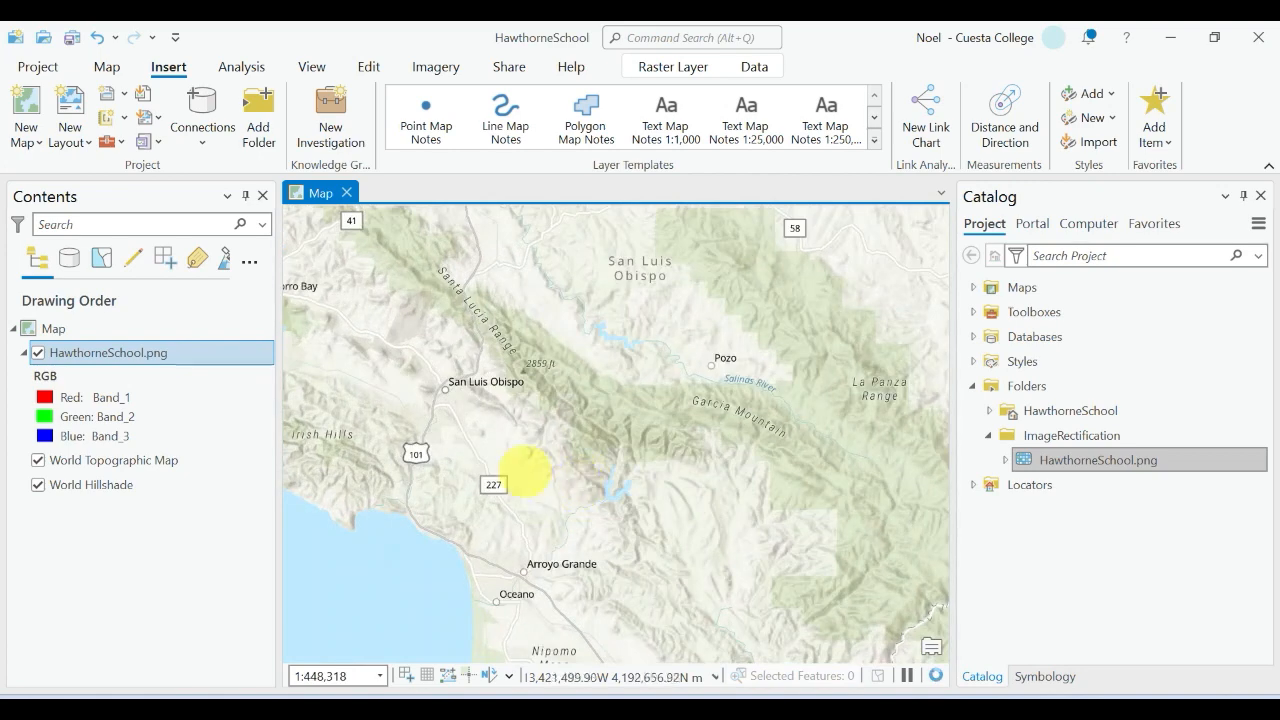
{"action": "scroll", "coordinate": [488, 453], "scroll_direction": "up", "scroll_amount": 4}
{"action": "left_click_drag", "start_coordinate": [426, 366], "coordinate": [711, 479]}
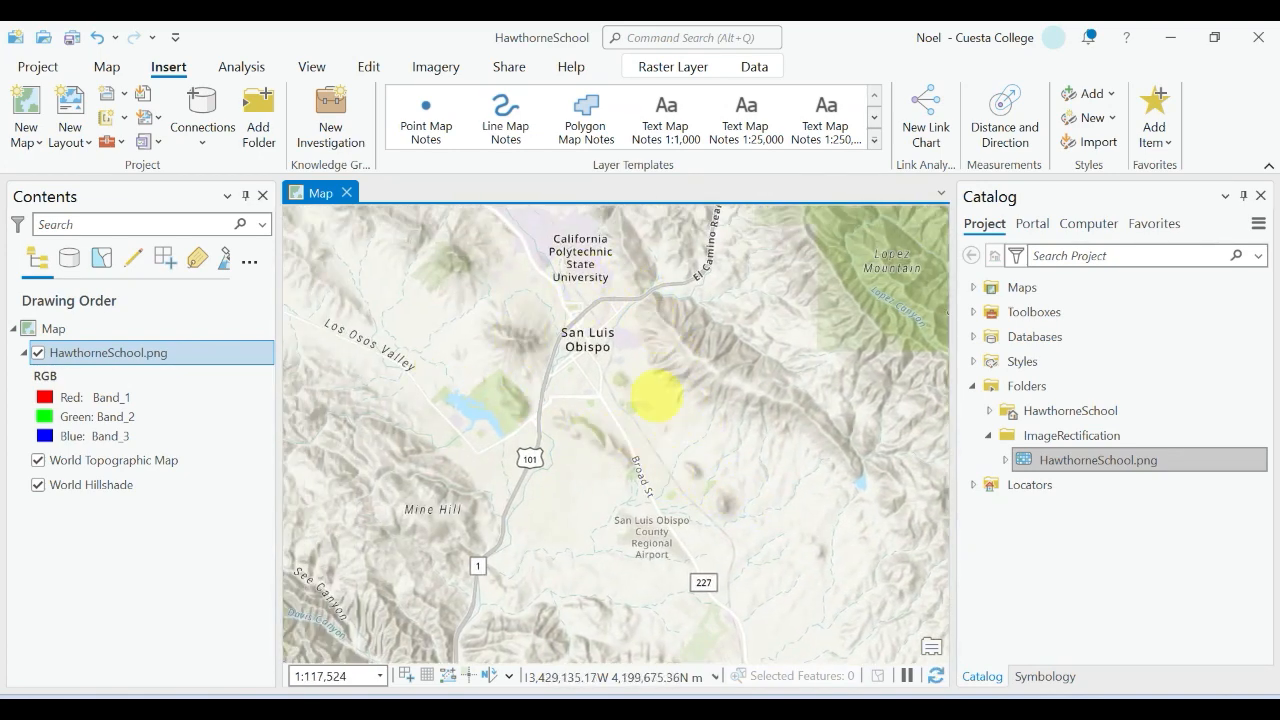
{"action": "scroll", "coordinate": [608, 368], "scroll_direction": "up", "scroll_amount": 3}
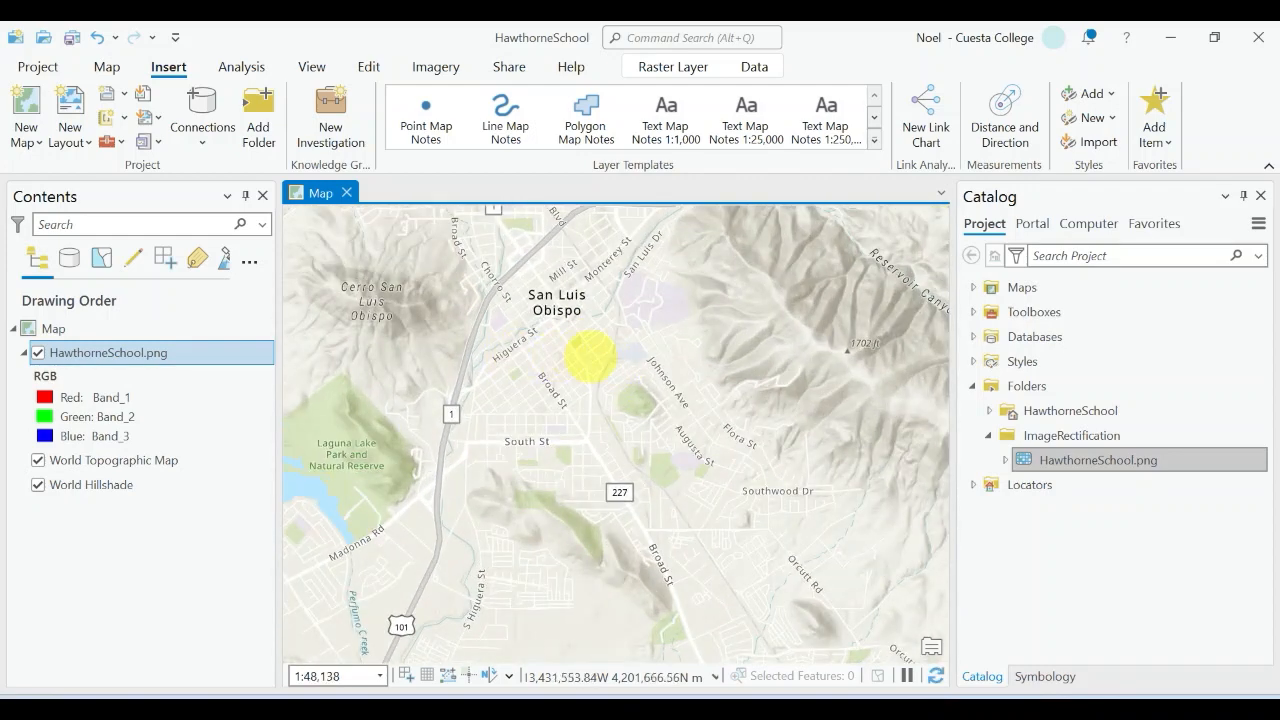
{"action": "scroll", "coordinate": [641, 398], "scroll_direction": "up", "scroll_amount": 2}
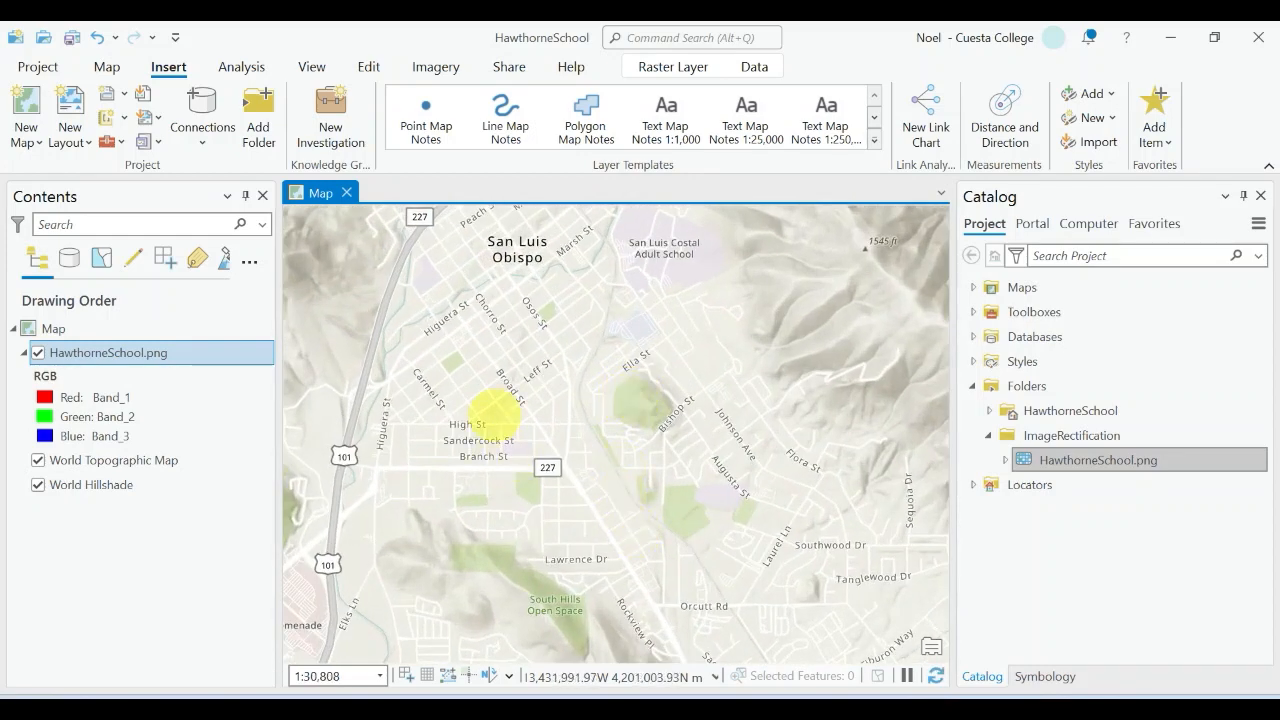
{"action": "scroll", "coordinate": [497, 430], "scroll_direction": "up", "scroll_amount": 4}
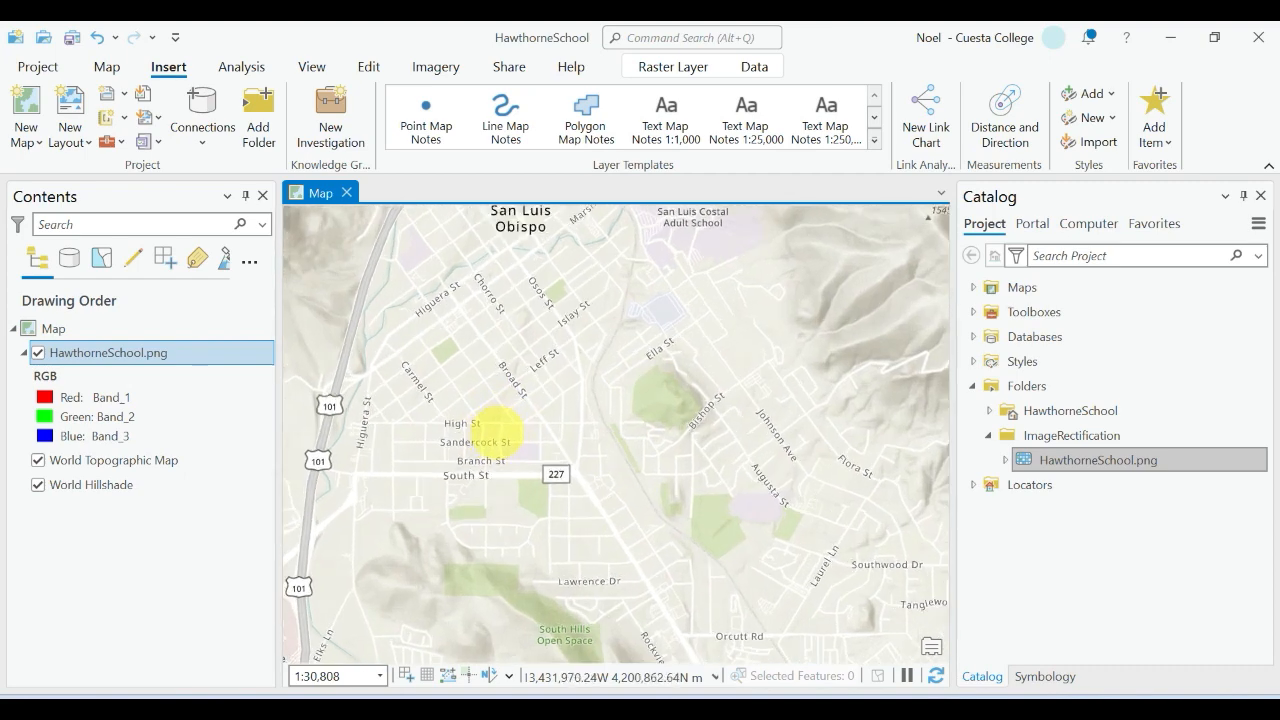
{"action": "scroll", "coordinate": [495, 430], "scroll_direction": "up", "scroll_amount": 2}
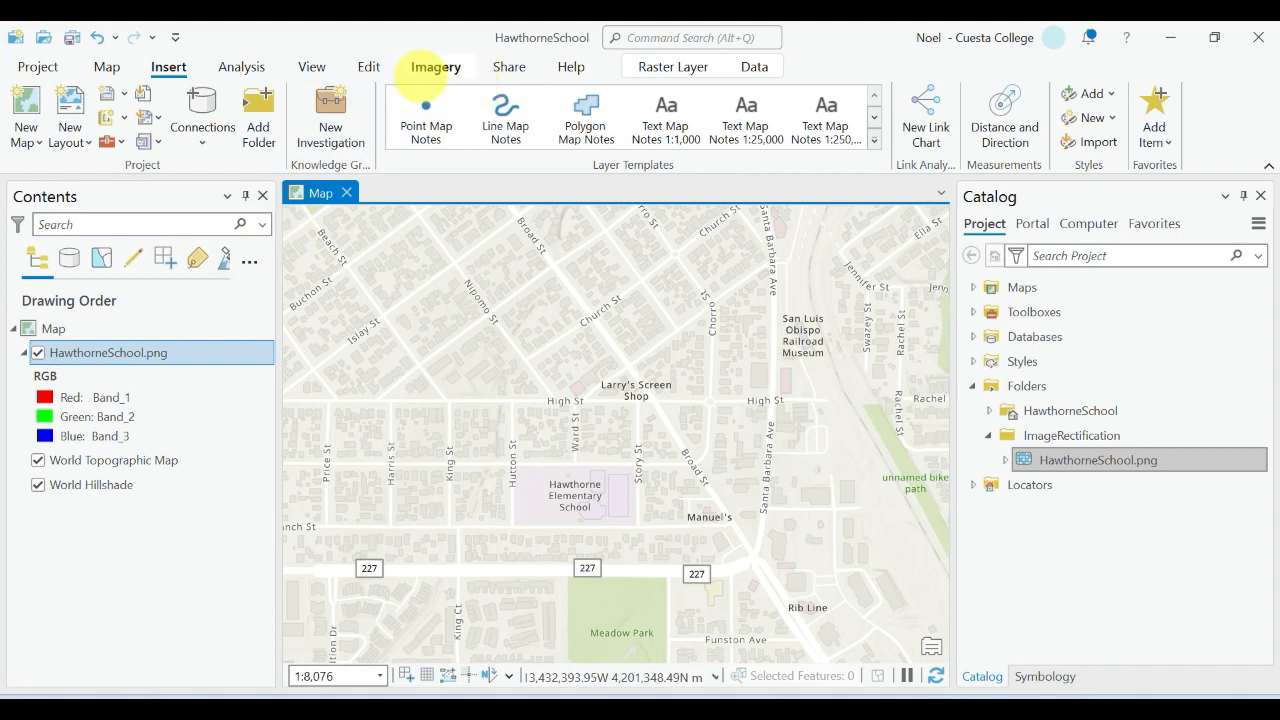
Start georeferencing HawthorneSchool.png and fit the image to the display around Hawthorne Elementary School
{"action": "left_click", "coordinate": [636, 74]}
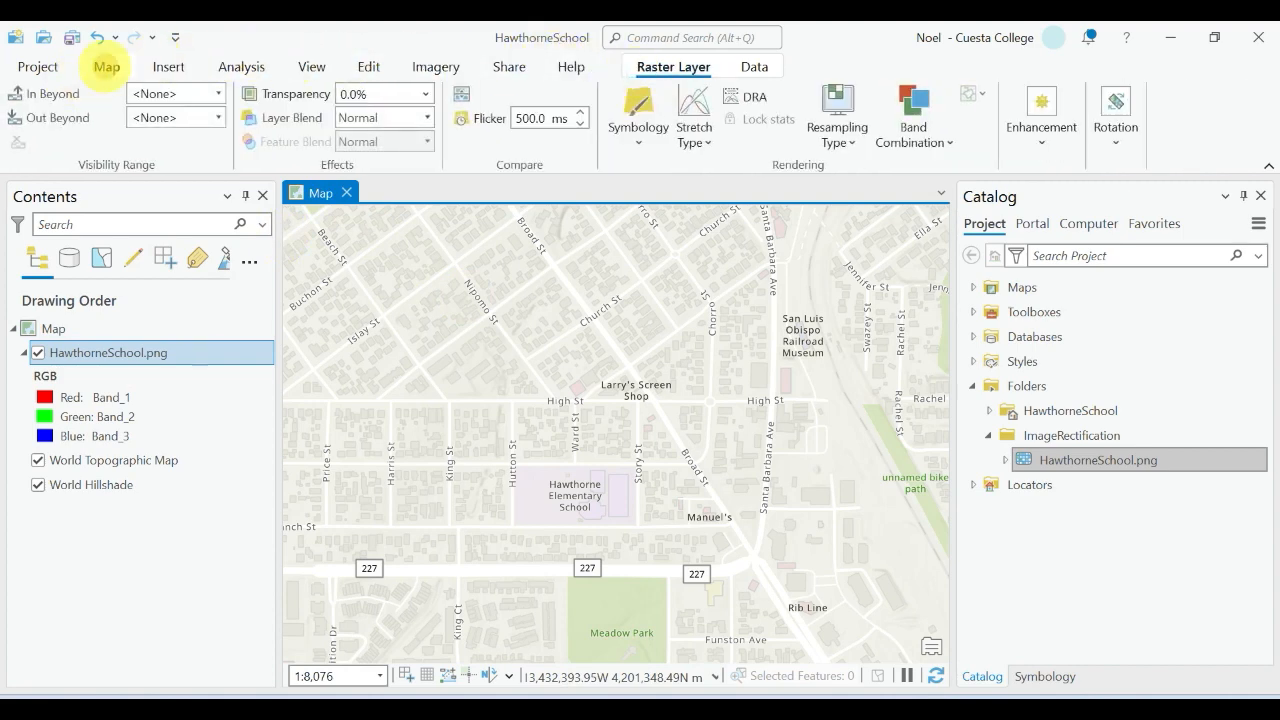
{"action": "left_click", "coordinate": [106, 67]}
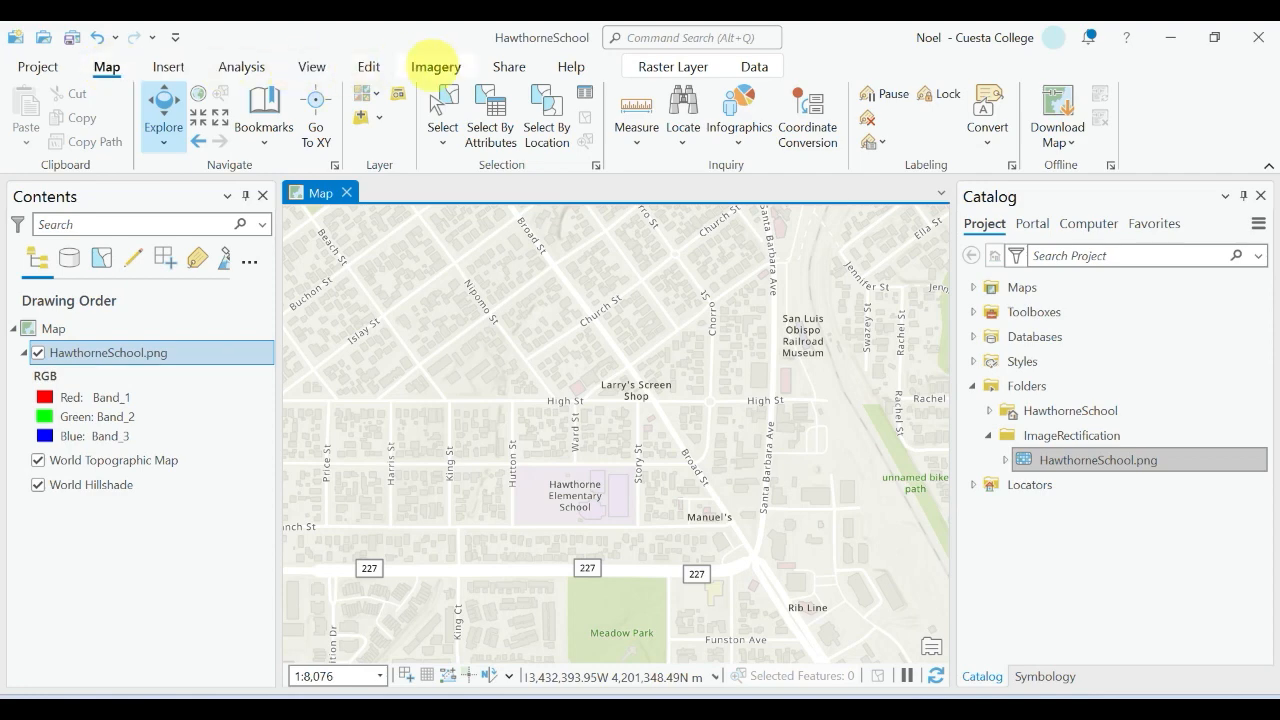
{"action": "left_click", "coordinate": [434, 65]}
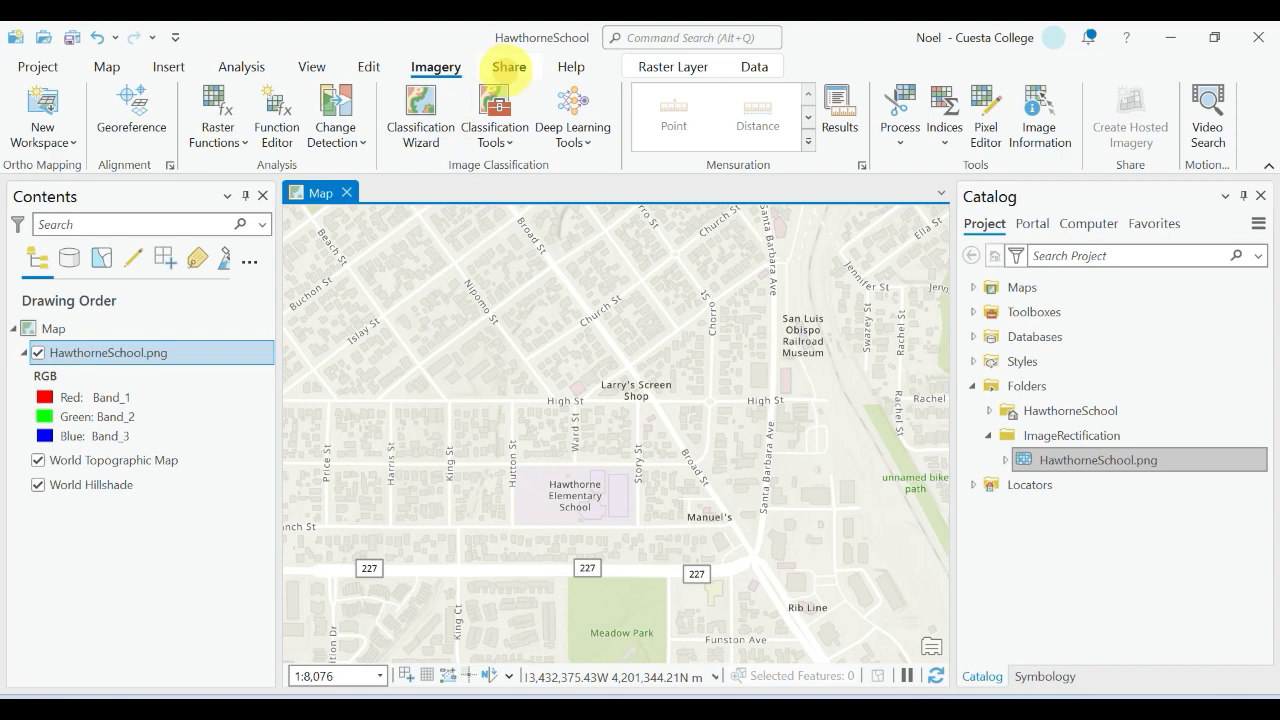
{"action": "left_click", "coordinate": [509, 67]}
{"action": "left_click", "coordinate": [571, 66]}
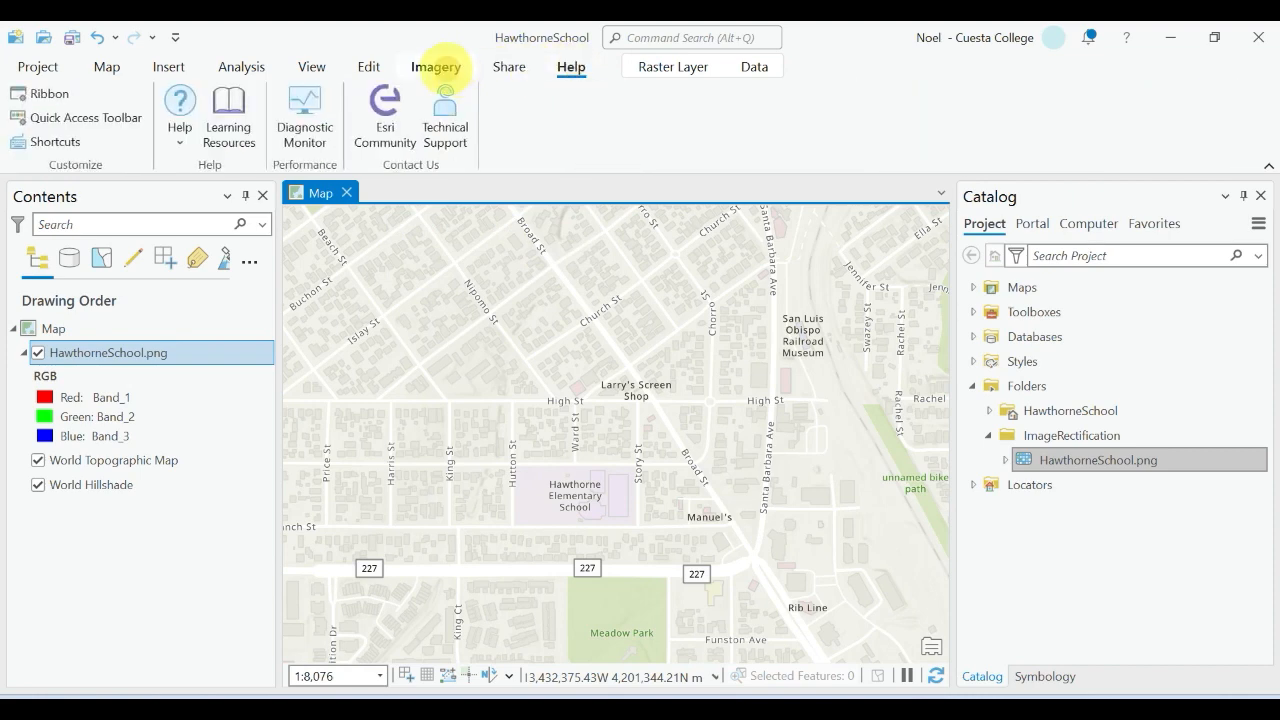
{"action": "left_click", "coordinate": [436, 67]}
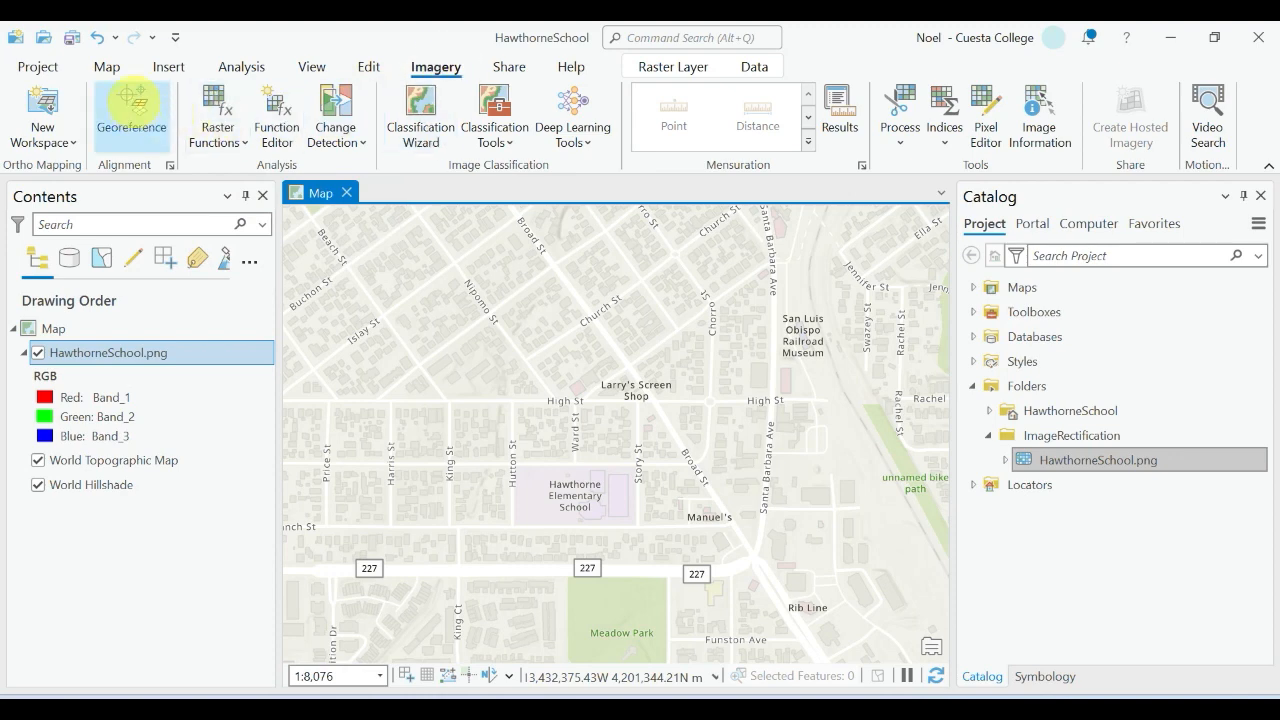
{"action": "left_click", "coordinate": [132, 103]}
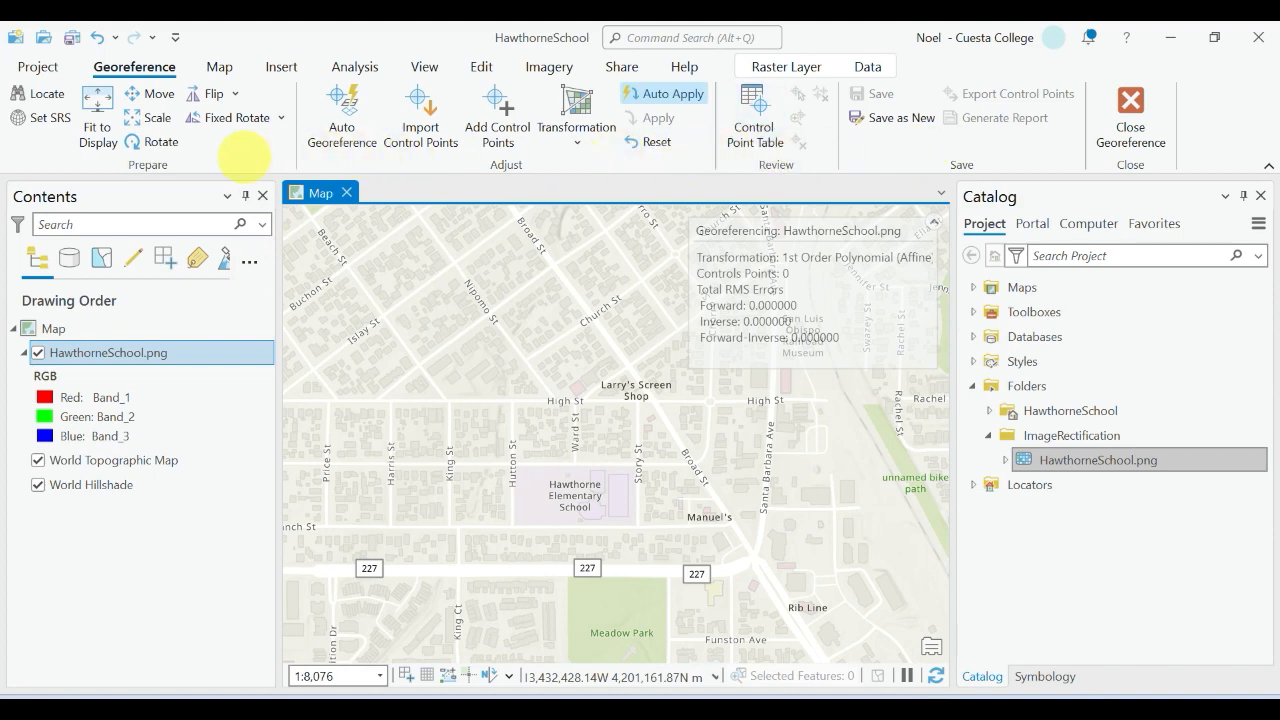
{"action": "left_click", "coordinate": [98, 115]}
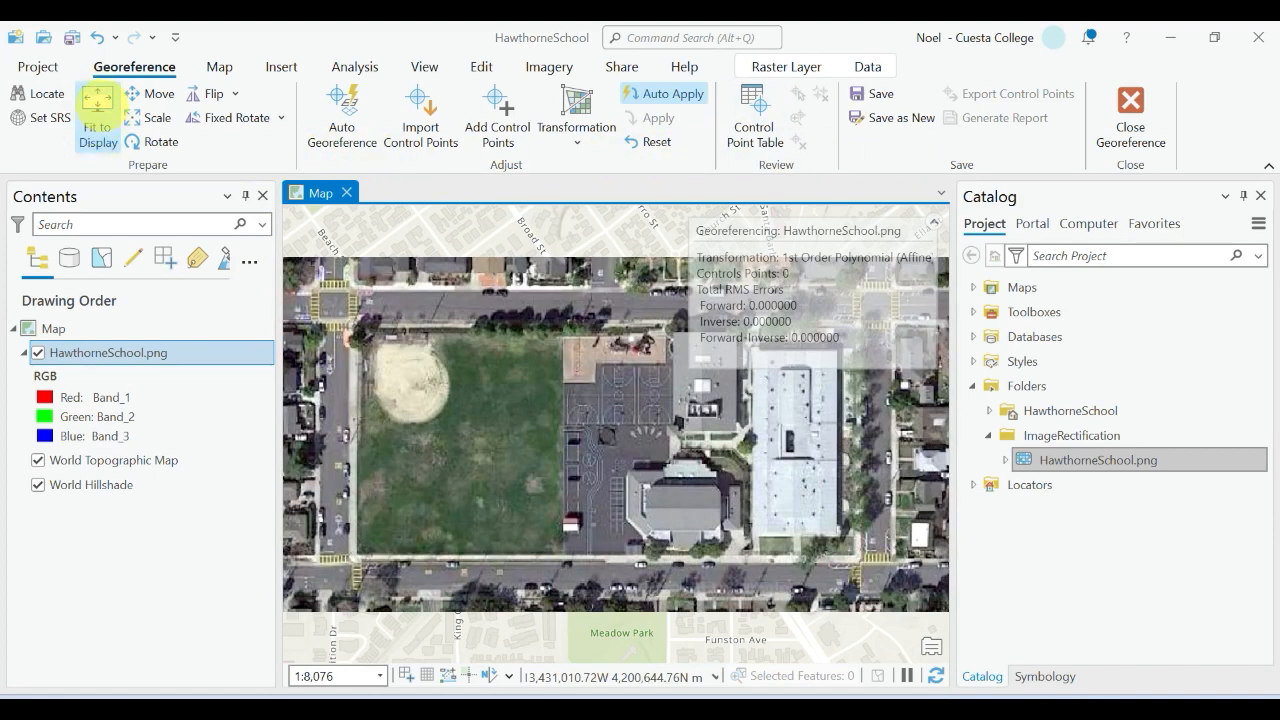
{"action": "left_click", "coordinate": [98, 100]}
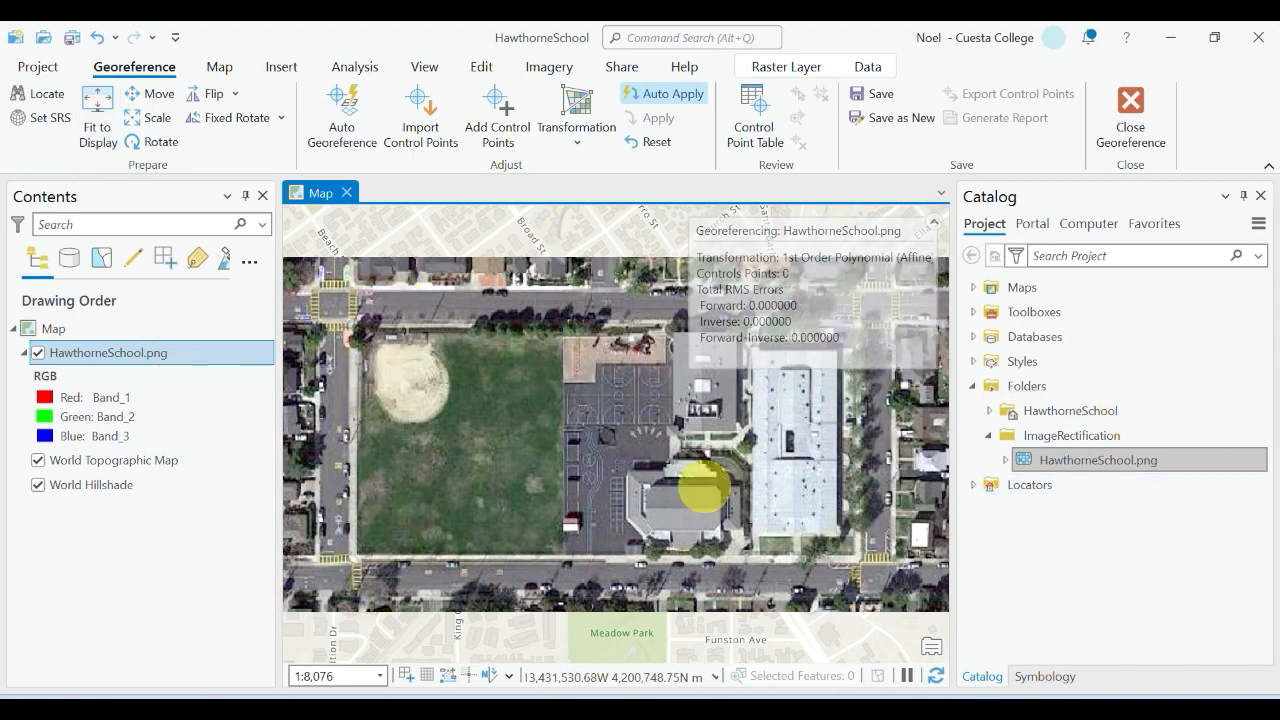
Refit the school image to the display at 1:19,717 scale and again at 1:5,169
{"action": "scroll", "coordinate": [694, 491], "scroll_direction": "down", "scroll_amount": 3}
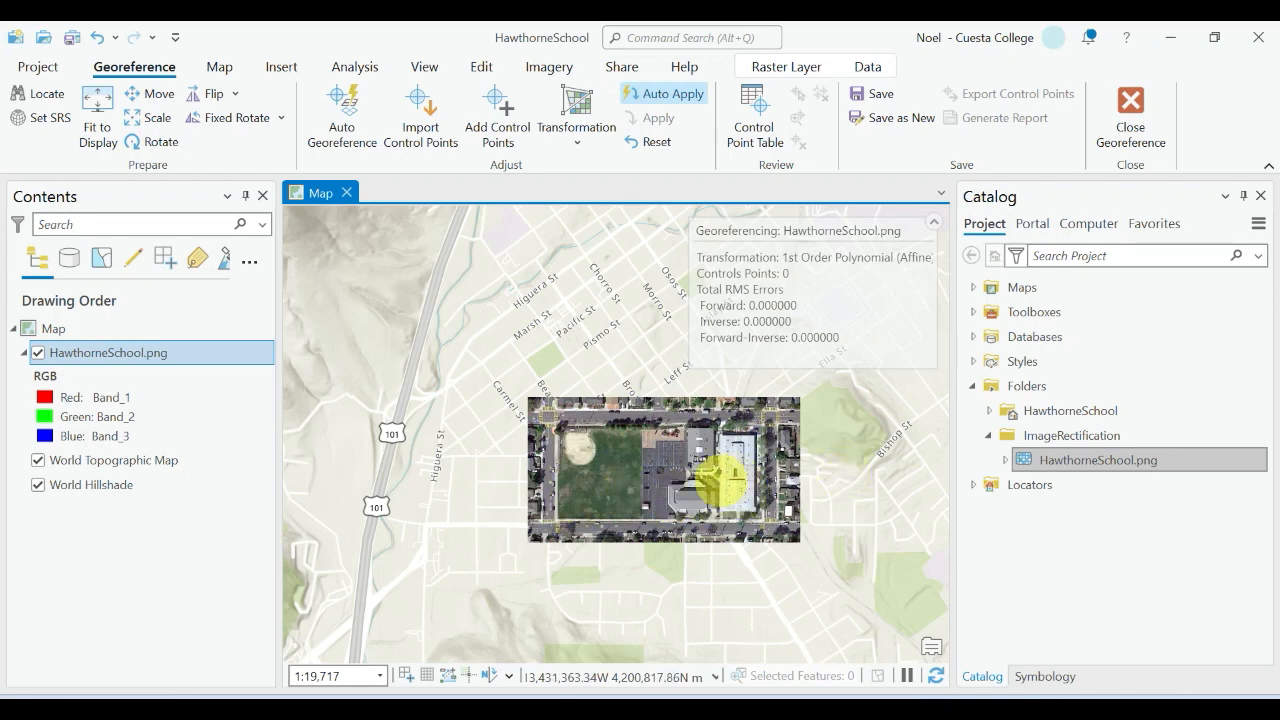
{"action": "left_click_drag", "start_coordinate": [800, 471], "coordinate": [570, 451]}
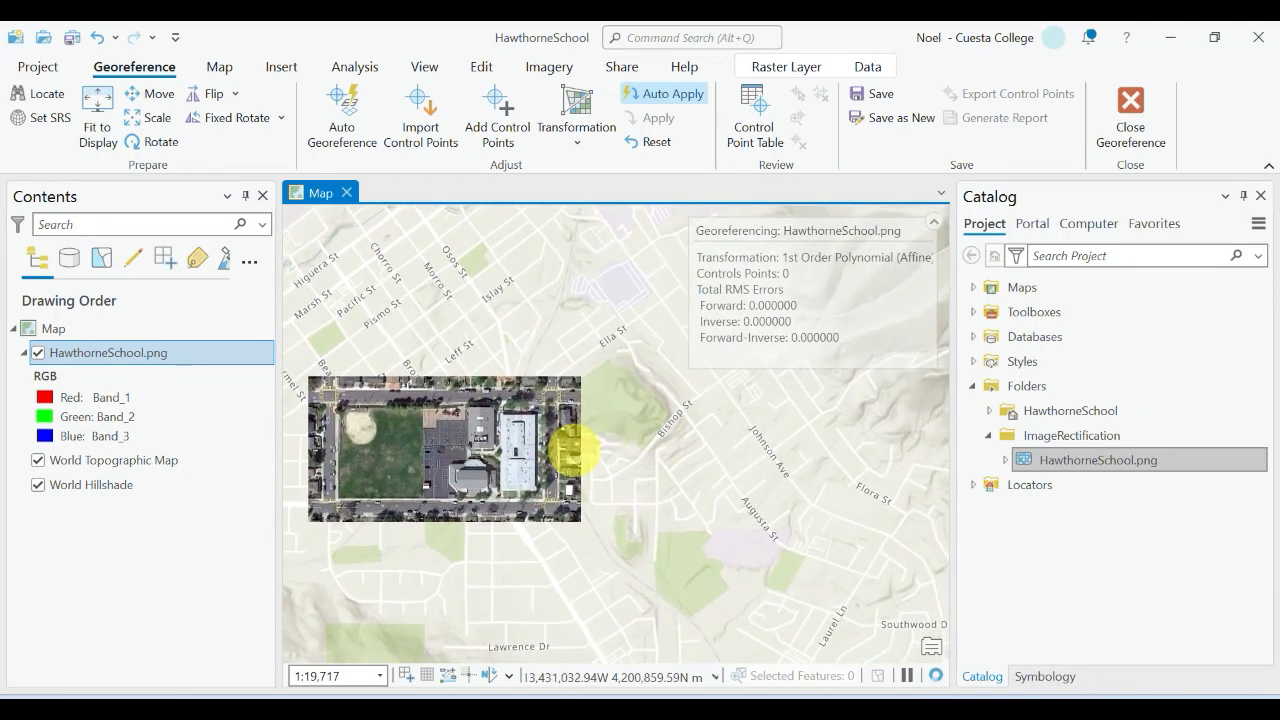
{"action": "left_click", "coordinate": [97, 100]}
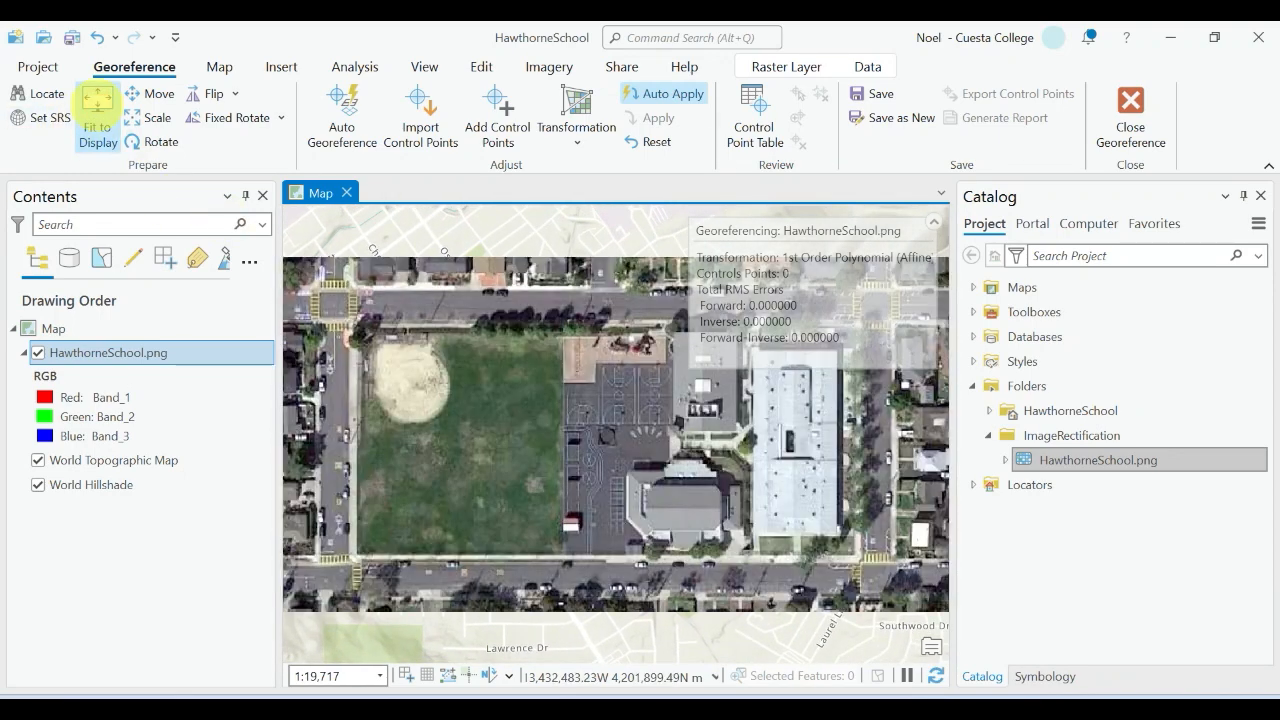
{"action": "scroll", "coordinate": [414, 516], "scroll_direction": "up", "scroll_amount": 1}
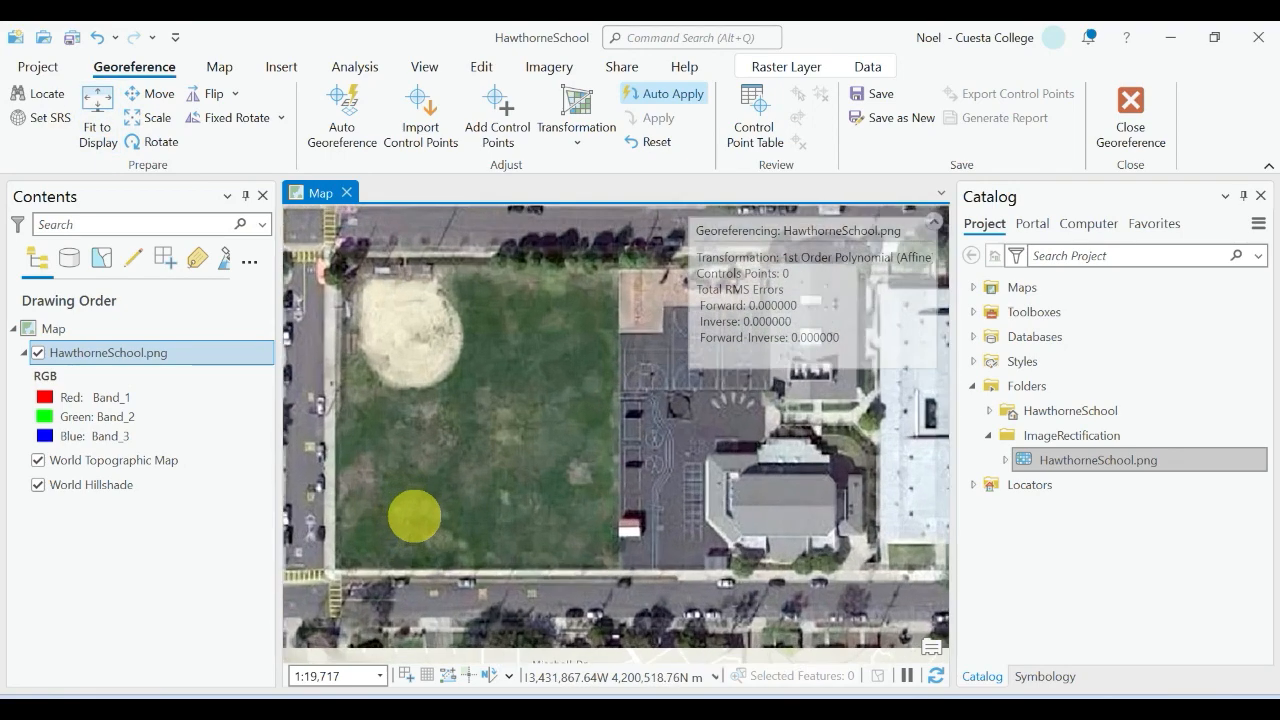
{"action": "scroll", "coordinate": [414, 516], "scroll_direction": "up", "scroll_amount": 2}
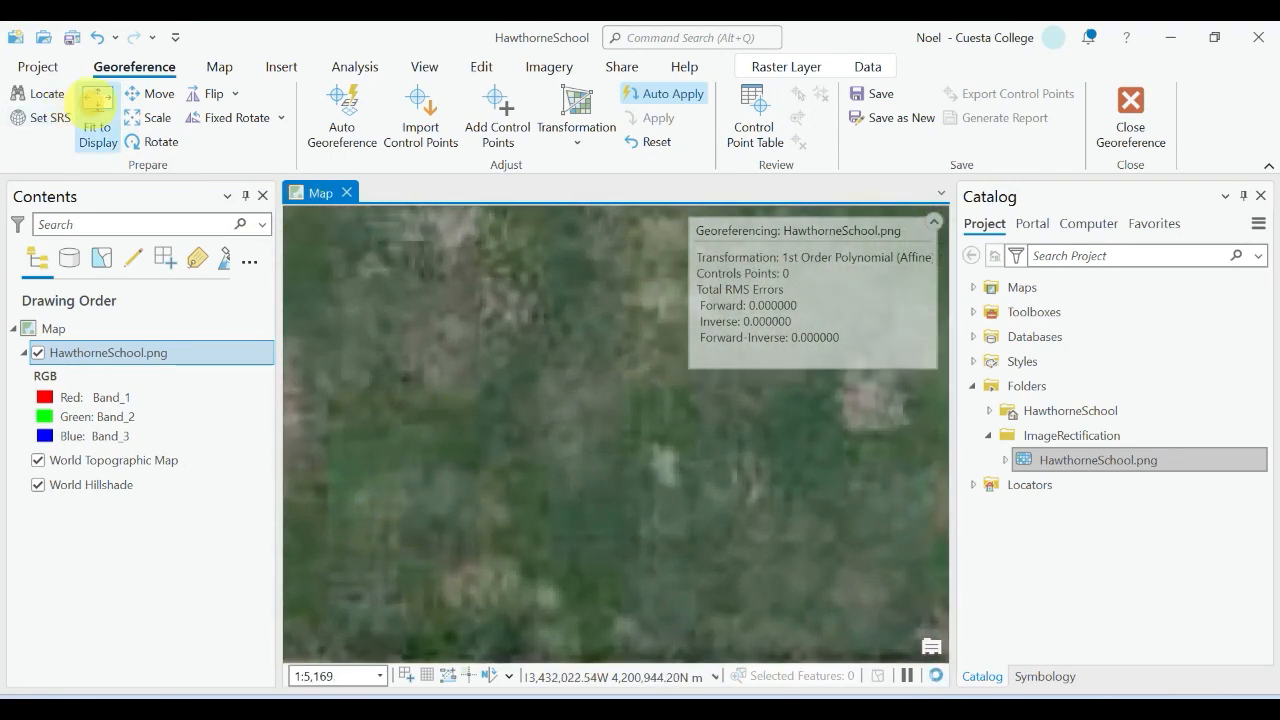
{"action": "left_click", "coordinate": [97, 100]}
{"action": "left_click_drag", "start_coordinate": [491, 529], "coordinate": [857, 345]}
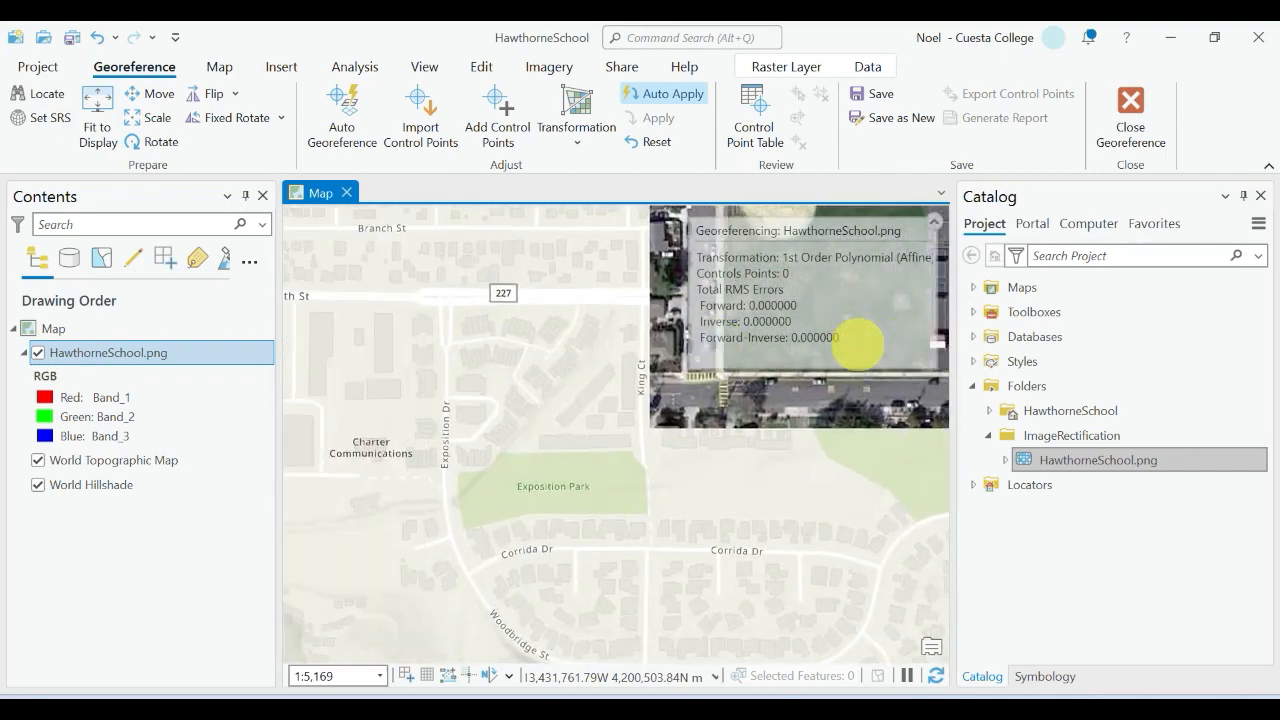
Fit the school image to the display at 1:5,169 just north of Hawthorne Elementary School, keeping the school uncovered on the basemap
{"action": "scroll", "coordinate": [700, 434], "scroll_direction": "down", "scroll_amount": 2}
{"action": "left_click_drag", "start_coordinate": [808, 443], "coordinate": [603, 514]}
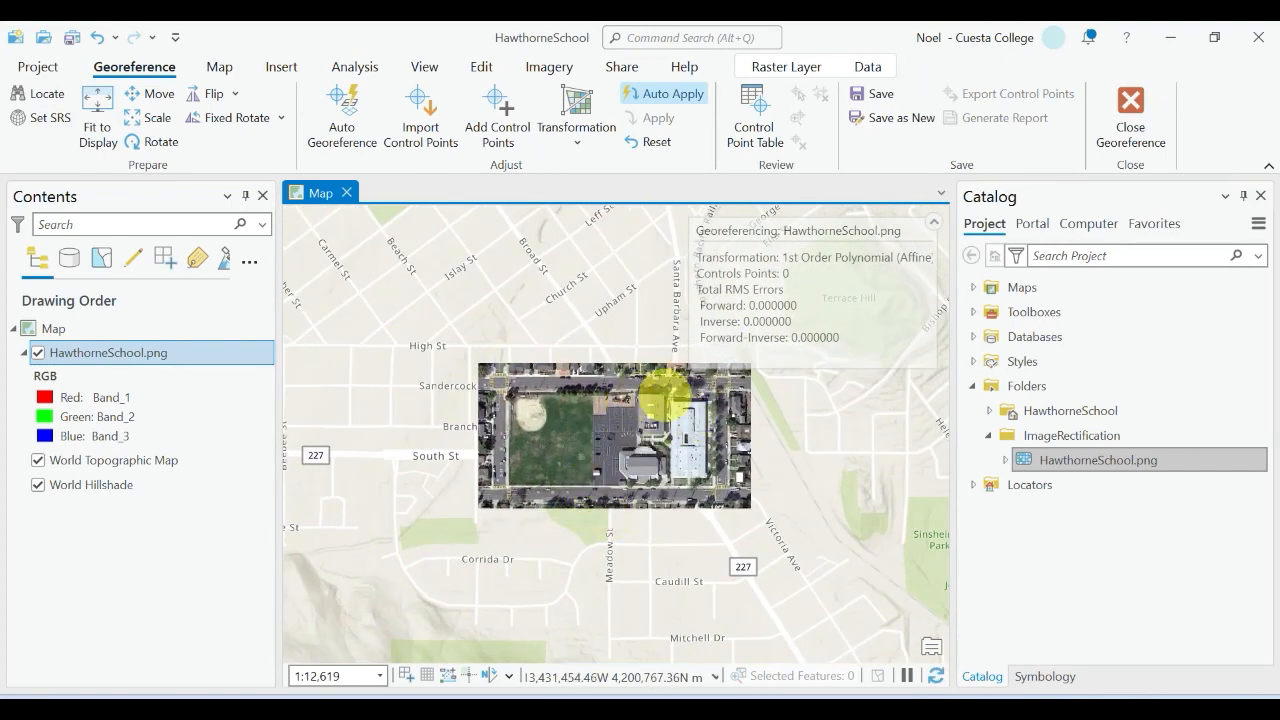
{"action": "left_click_drag", "start_coordinate": [492, 362], "coordinate": [502, 503]}
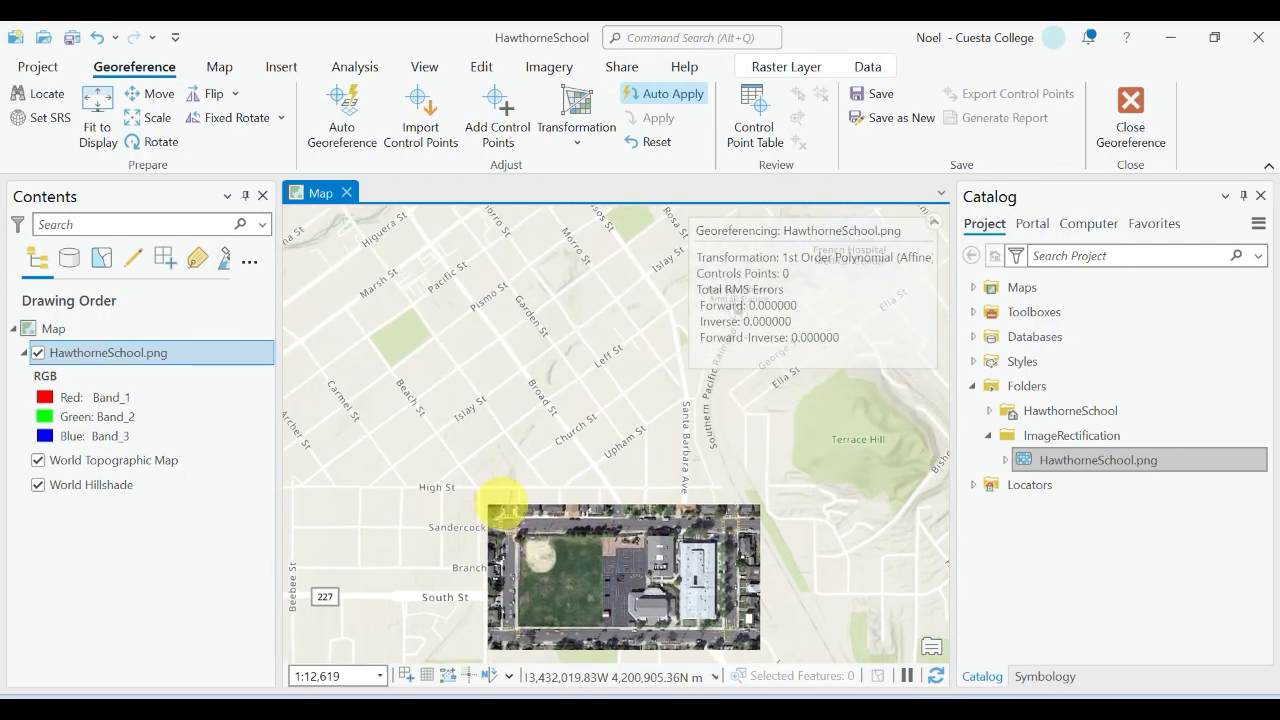
{"action": "scroll", "coordinate": [534, 434], "scroll_direction": "up", "scroll_amount": 2}
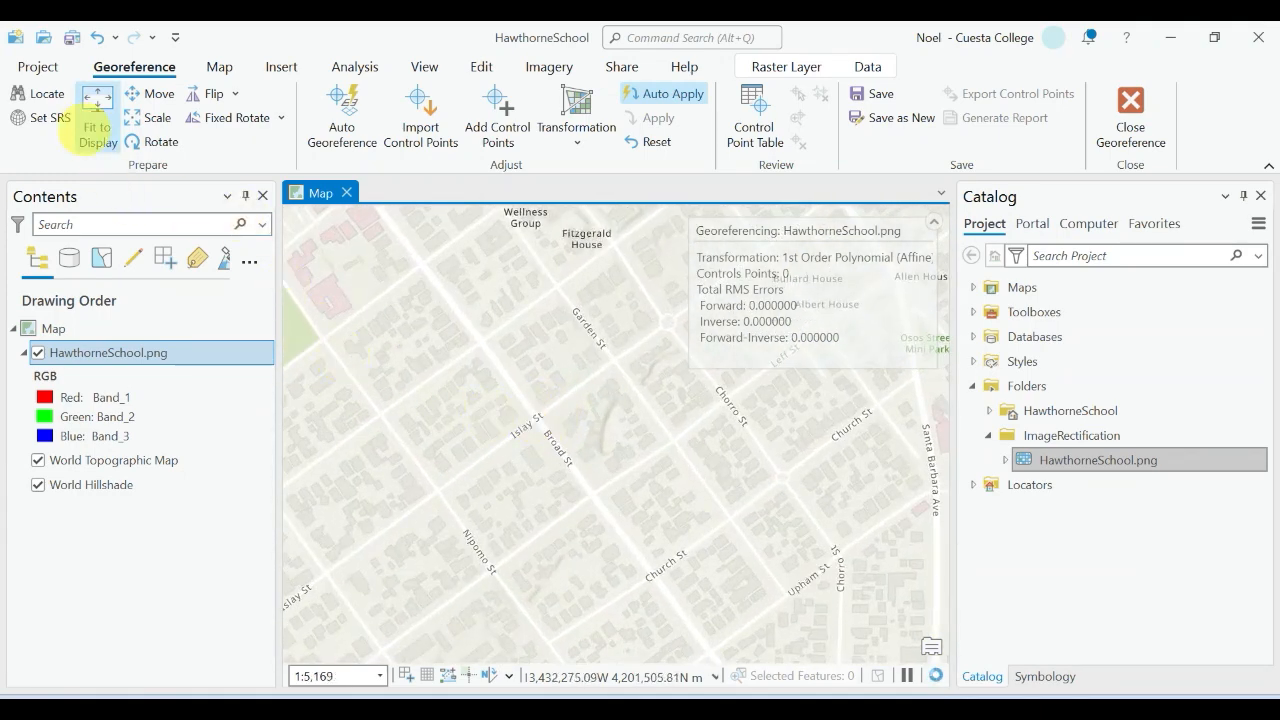
{"action": "left_click", "coordinate": [97, 128]}
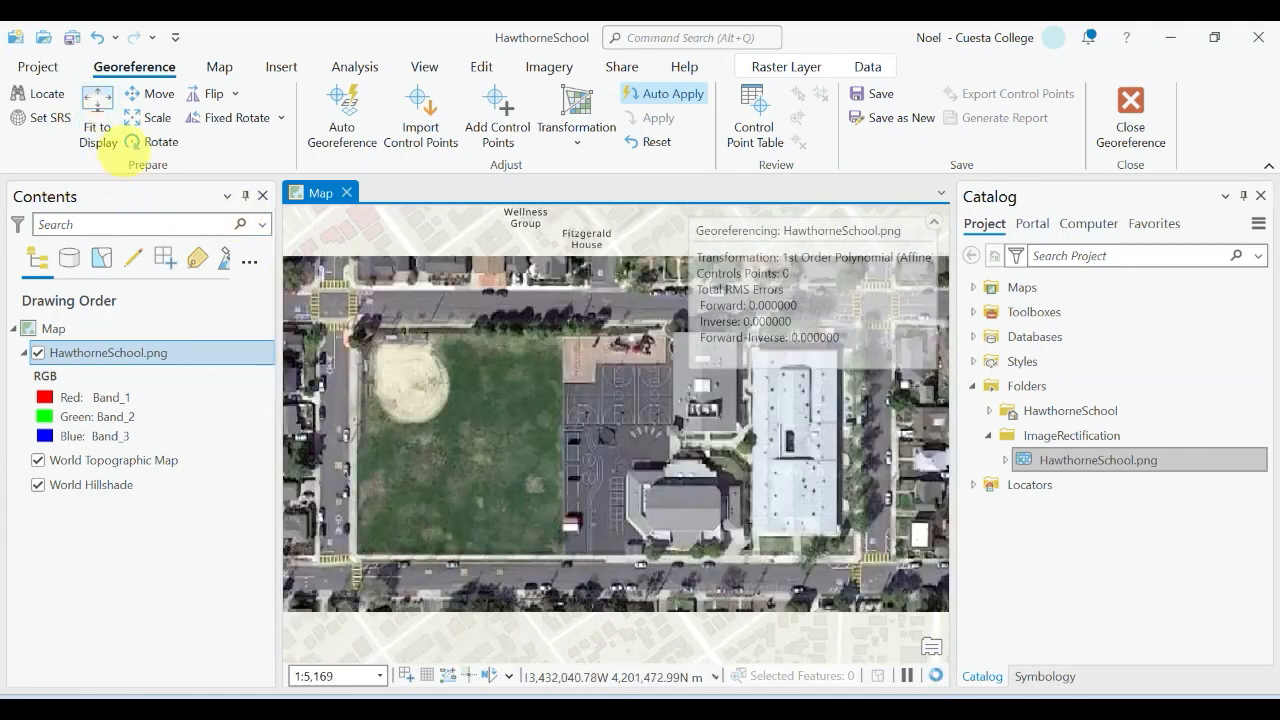
{"action": "left_click_drag", "start_coordinate": [663, 500], "coordinate": [586, 271]}
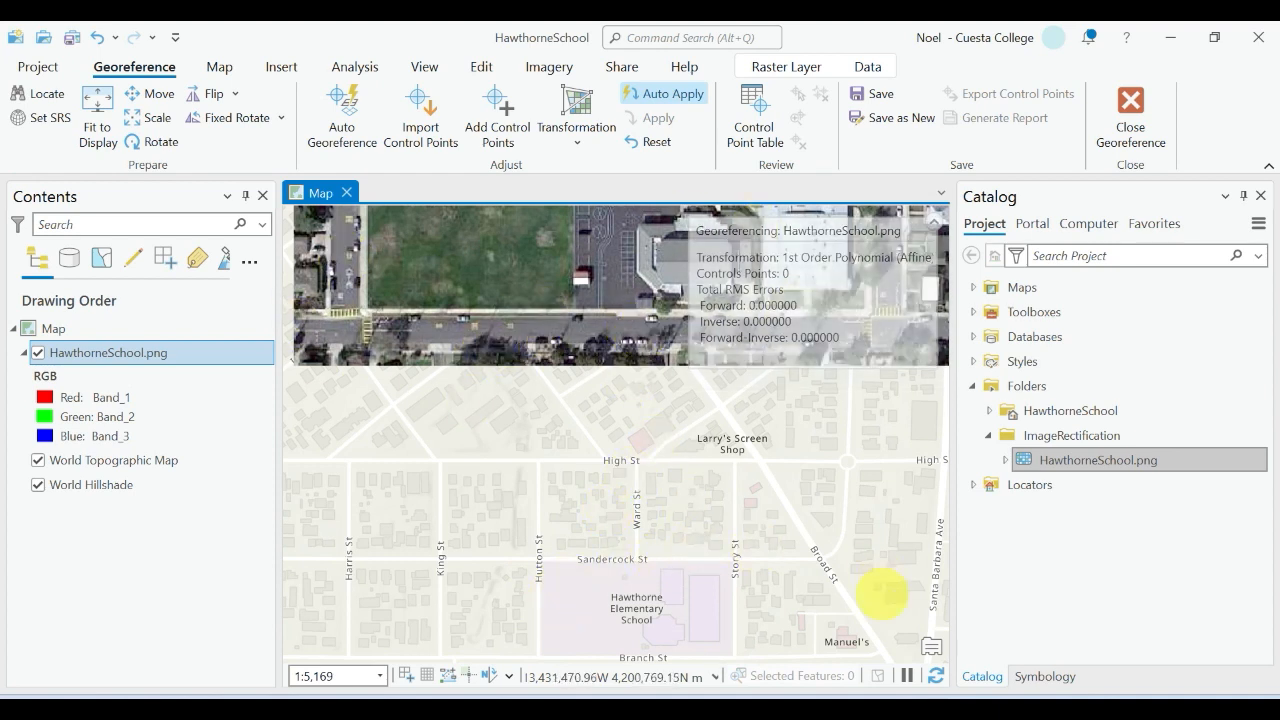
Turn off the World Topographic Map and World Hillshade layers and switch the basemap to Imagery
{"action": "left_click_drag", "start_coordinate": [690, 553], "coordinate": [710, 502]}
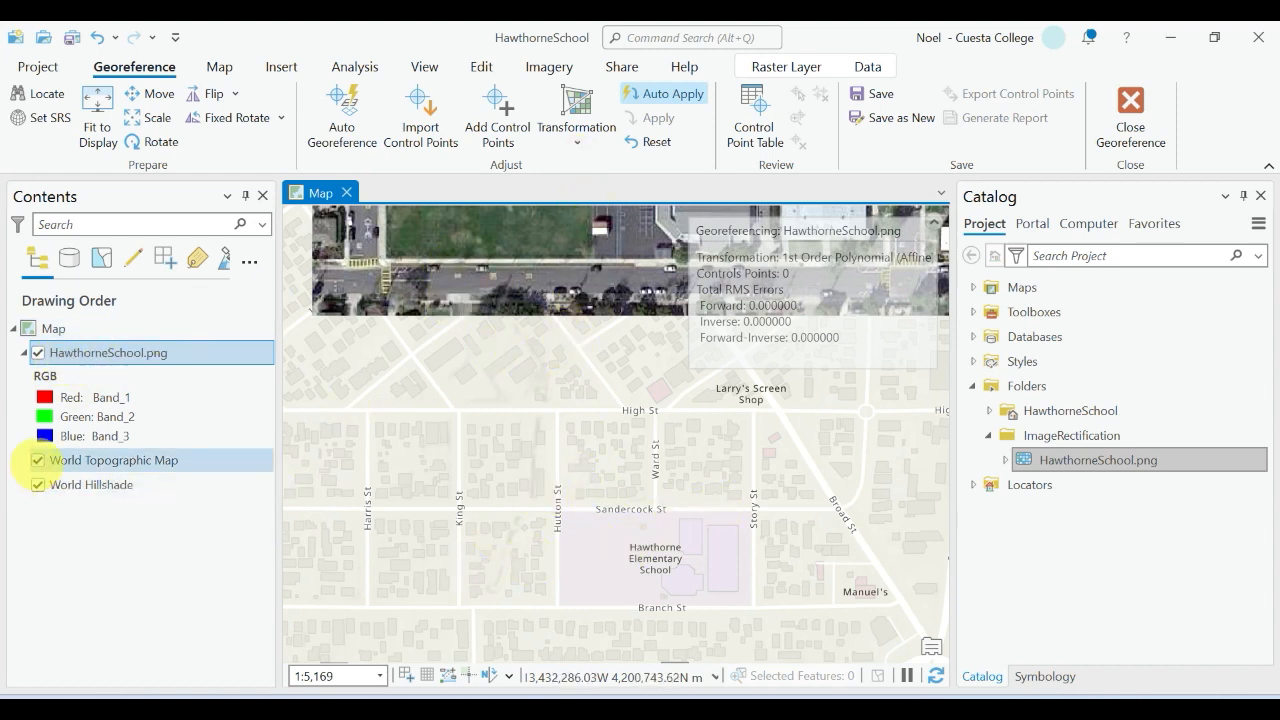
{"action": "left_click", "coordinate": [37, 460]}
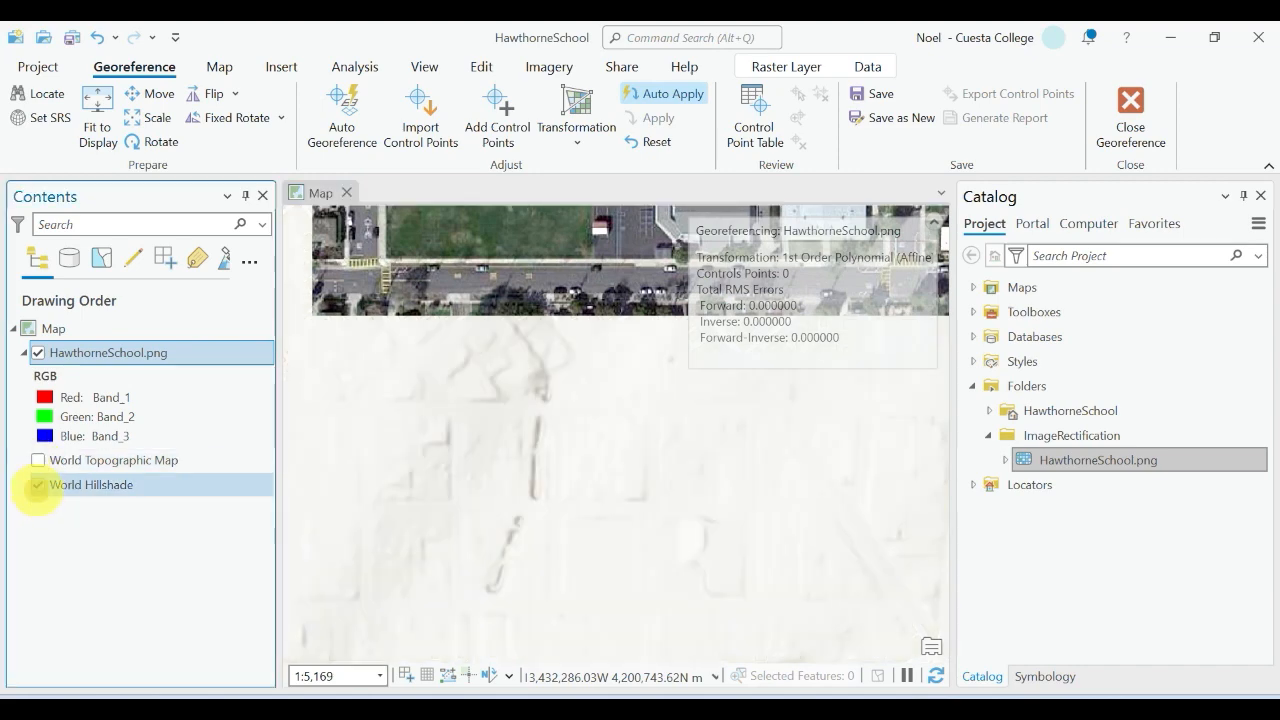
{"action": "left_click", "coordinate": [37, 485]}
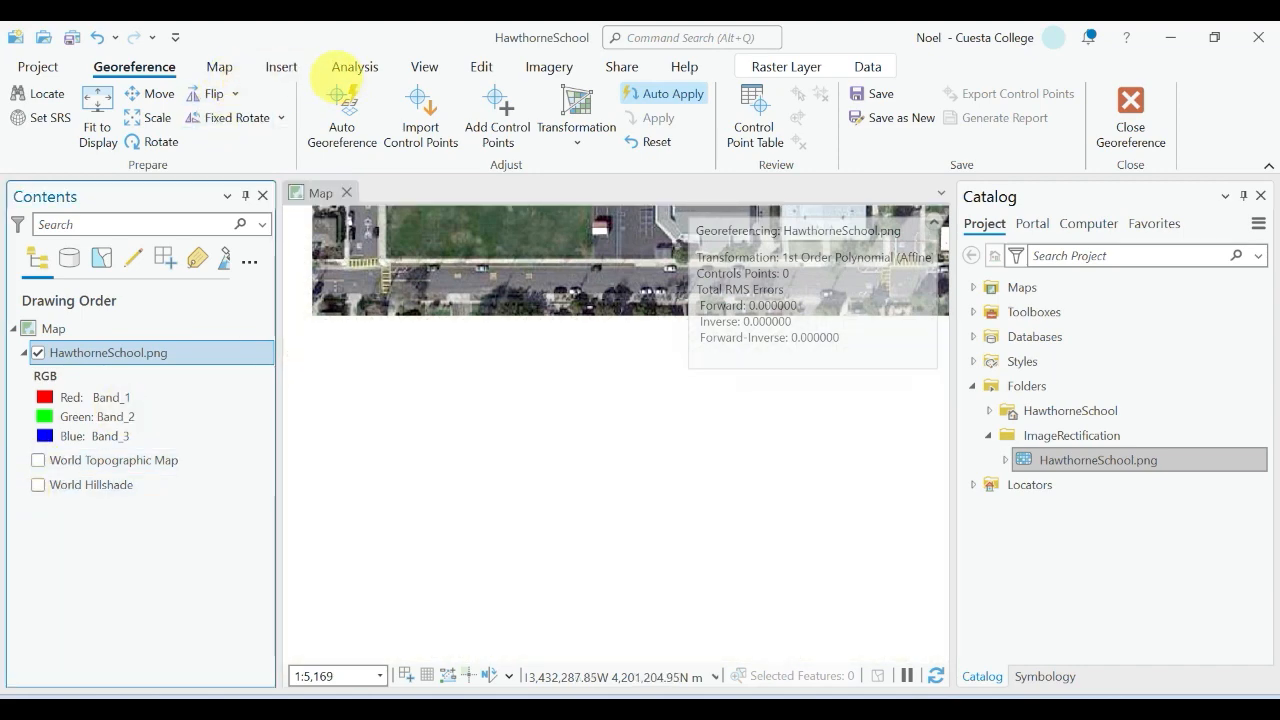
{"action": "left_click", "coordinate": [220, 66]}
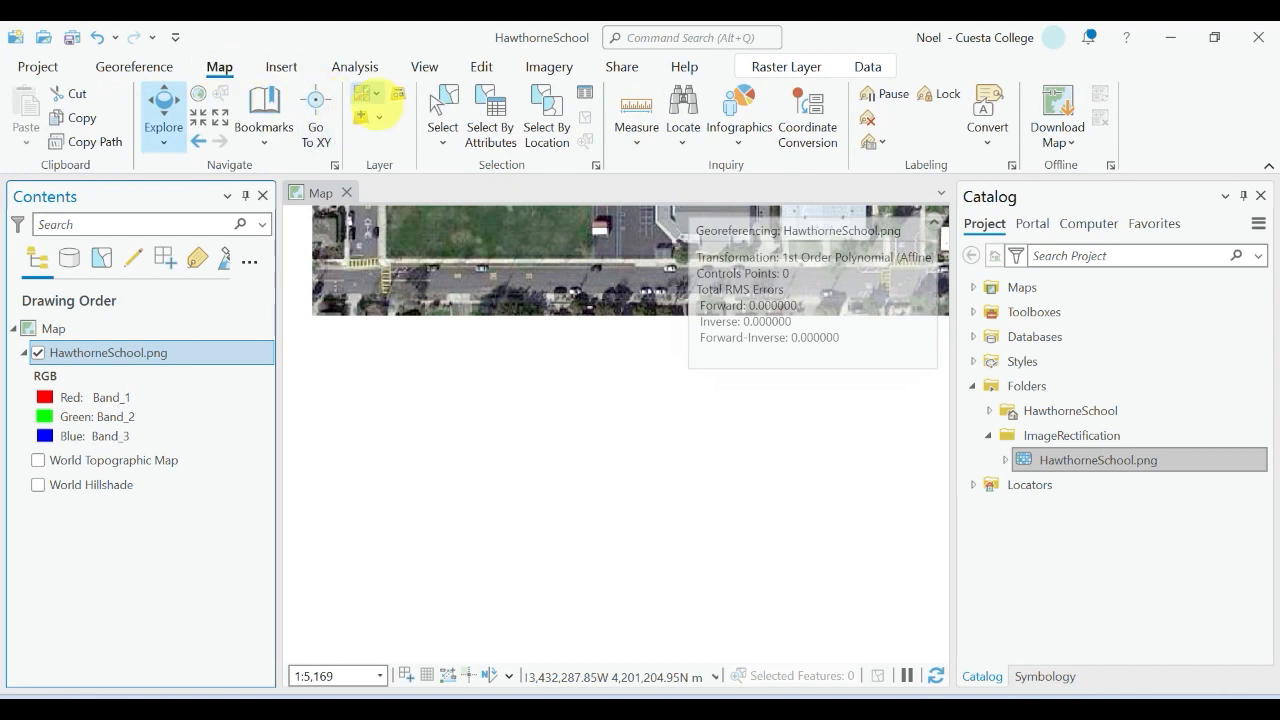
{"action": "left_click", "coordinate": [375, 94]}
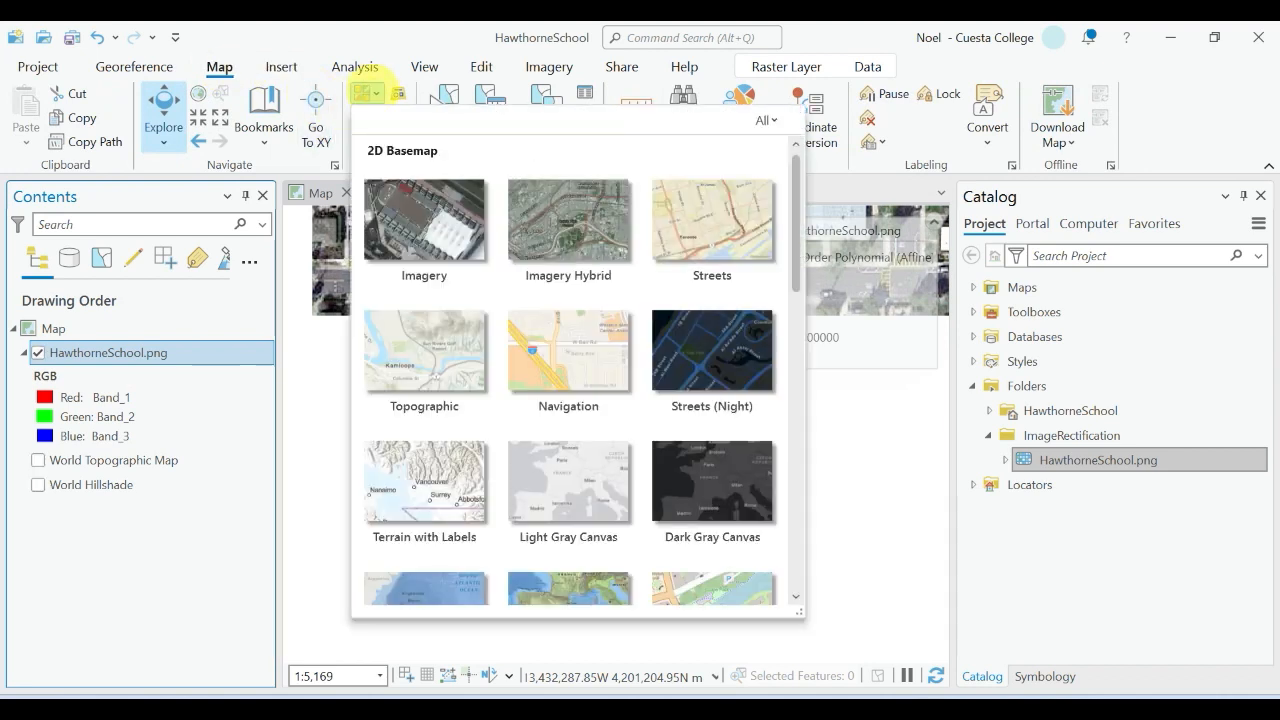
{"action": "left_click", "coordinate": [404, 218]}
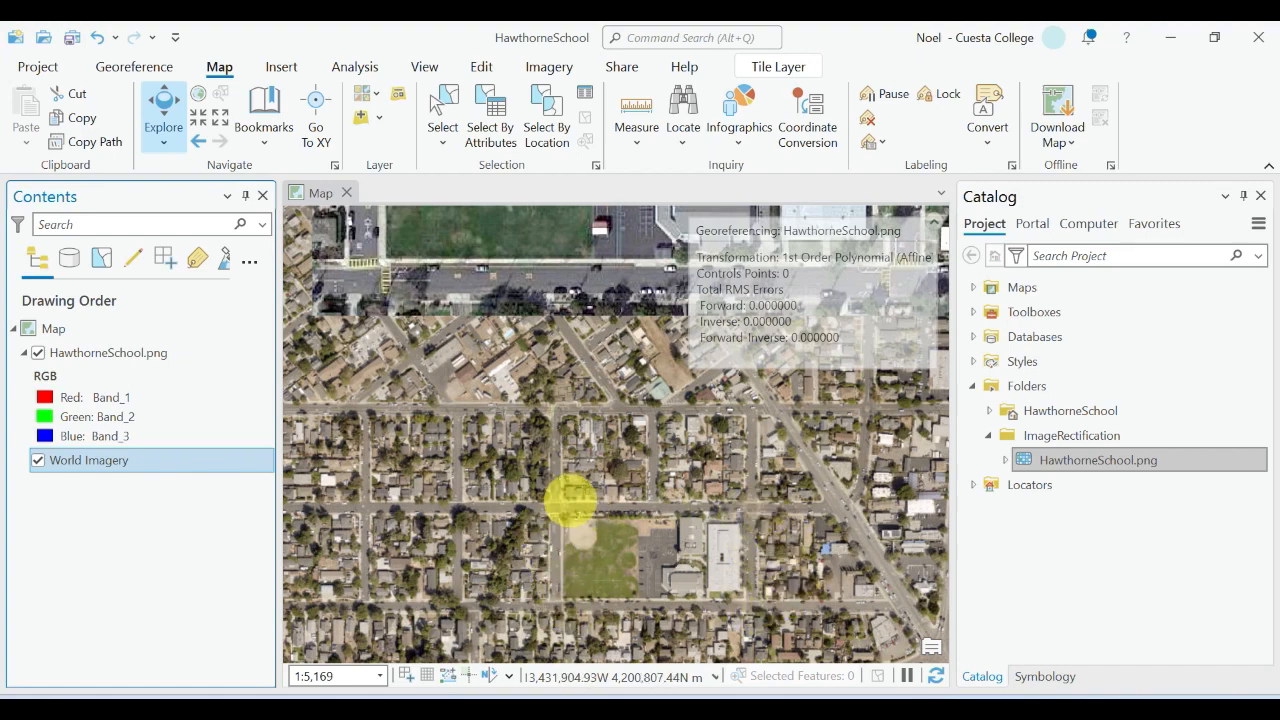
Start adding control points for HawthorneSchool.png and place the first source point at the southwest corner of the school's grass field
{"action": "left_click_drag", "start_coordinate": [584, 406], "coordinate": [580, 469]}
{"action": "left_click_drag", "start_coordinate": [510, 320], "coordinate": [530, 438]}
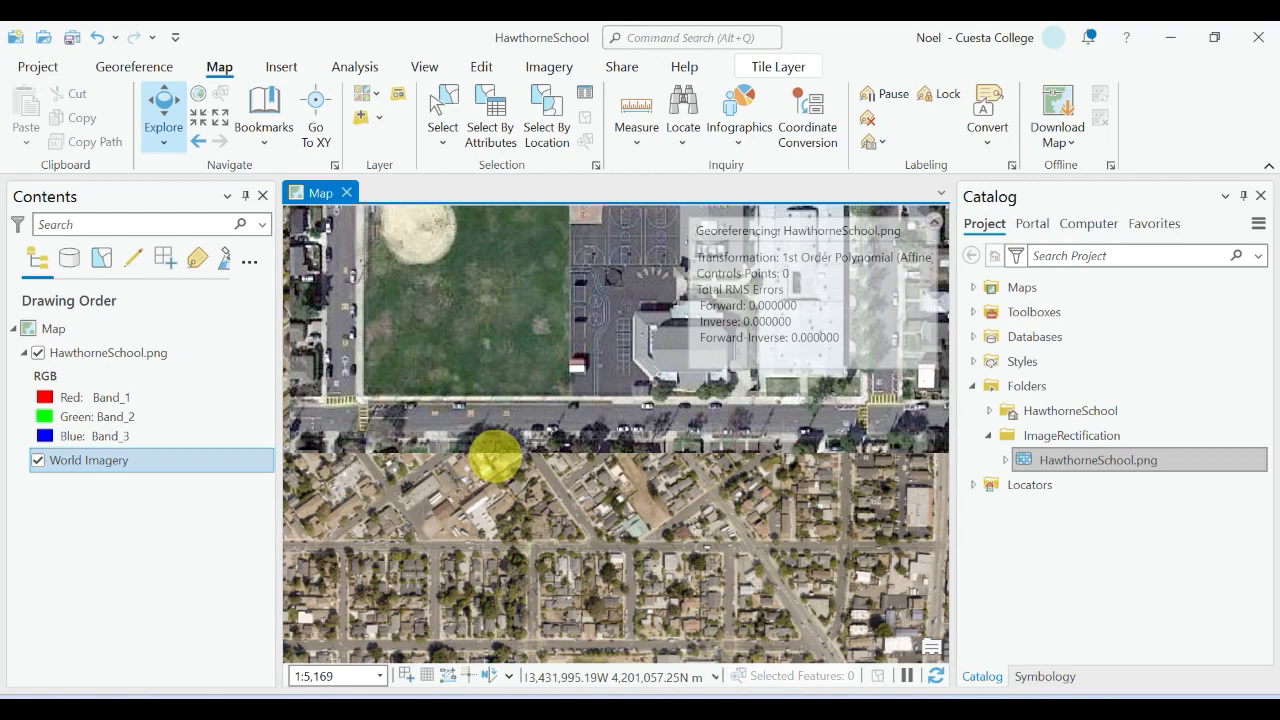
{"action": "left_click_drag", "start_coordinate": [526, 466], "coordinate": [548, 352]}
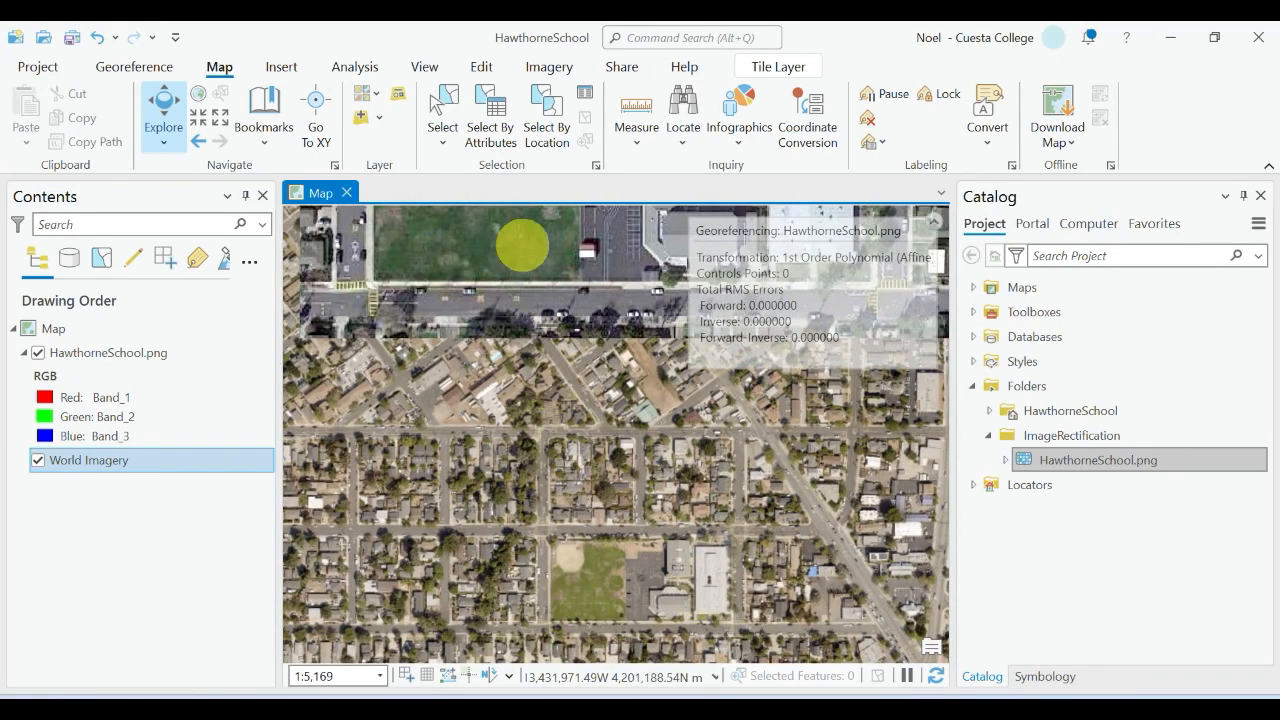
{"action": "left_click", "coordinate": [74, 352]}
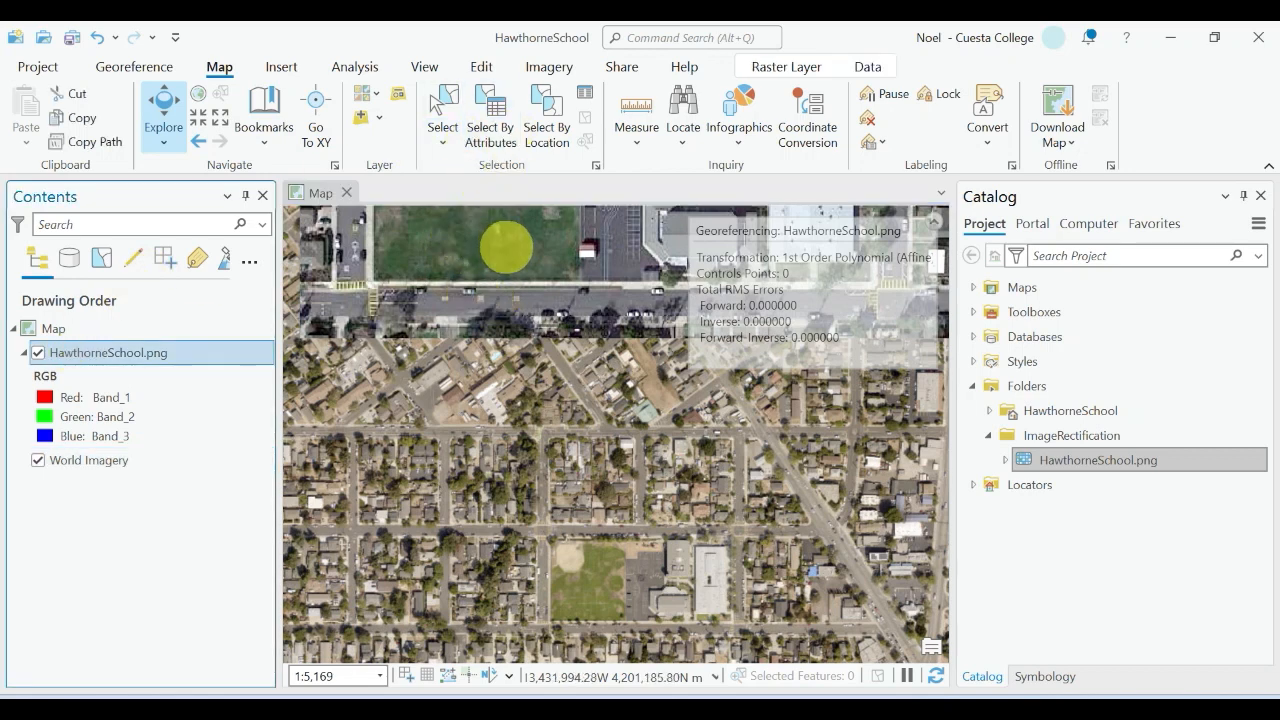
{"action": "left_click", "coordinate": [145, 65]}
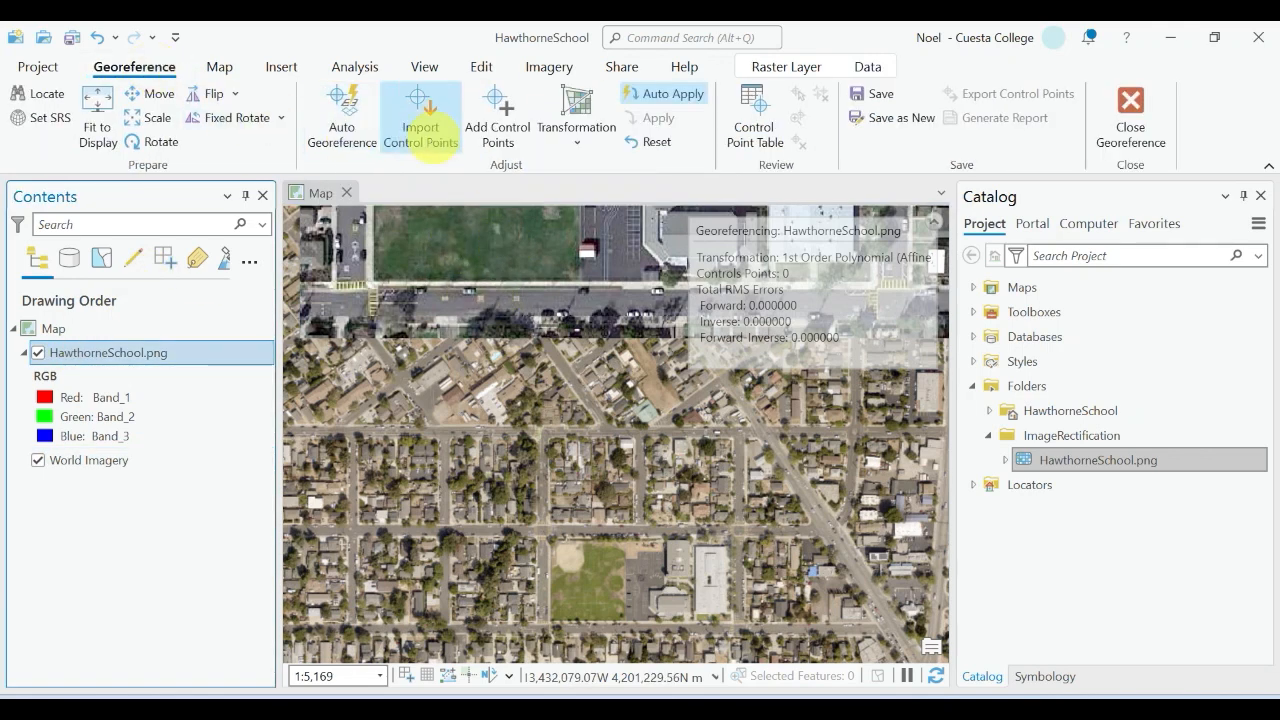
{"action": "left_click", "coordinate": [494, 102]}
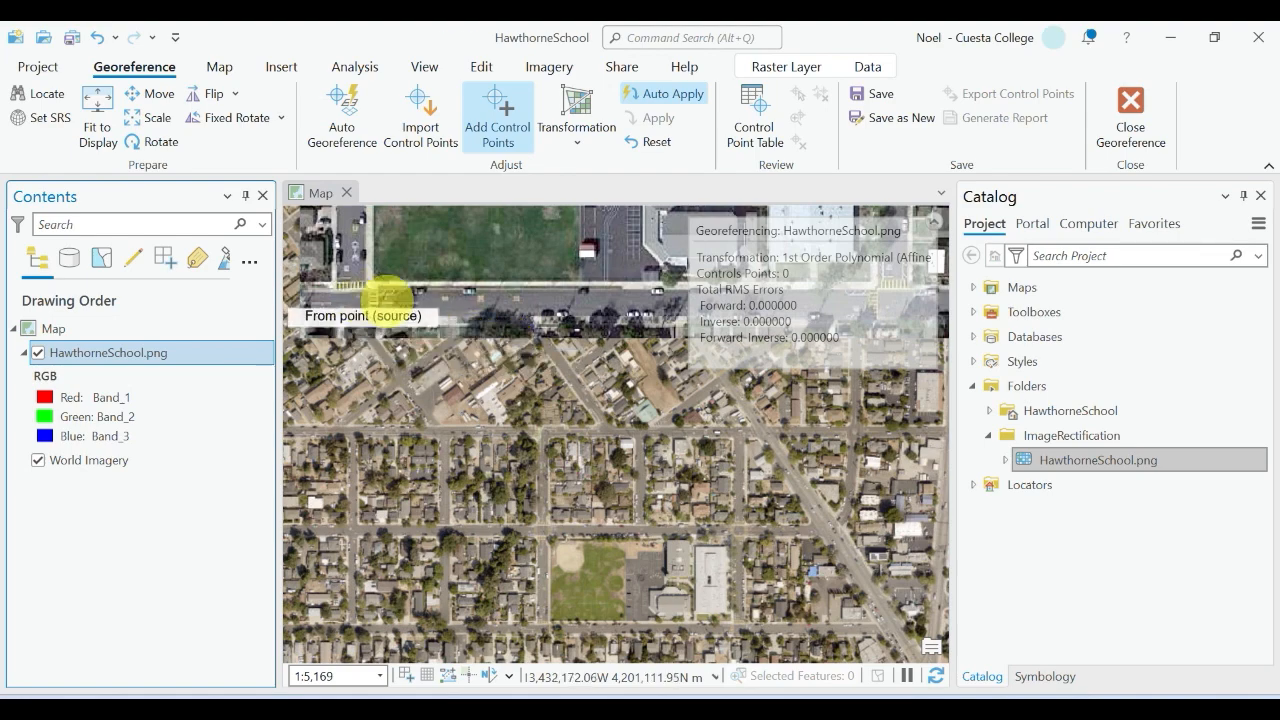
{"action": "scroll", "coordinate": [370, 278], "scroll_direction": "up", "scroll_amount": 2}
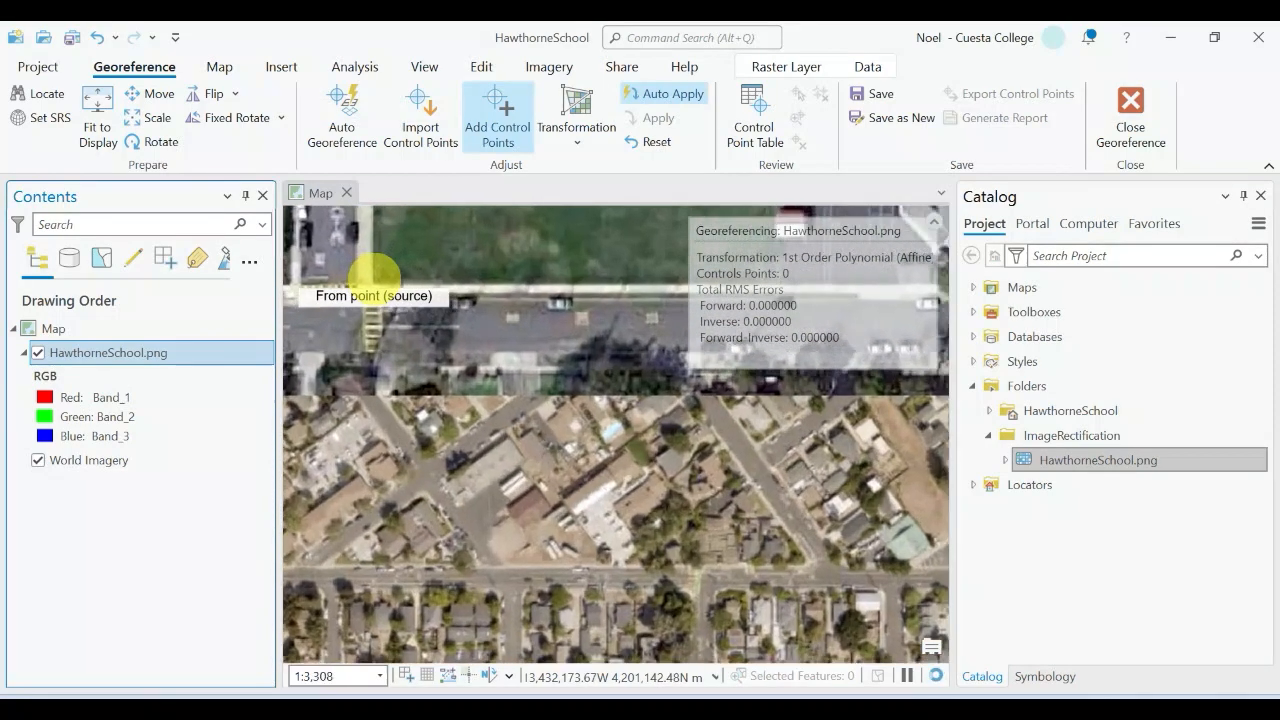
{"action": "scroll", "coordinate": [370, 278], "scroll_direction": "up", "scroll_amount": 3}
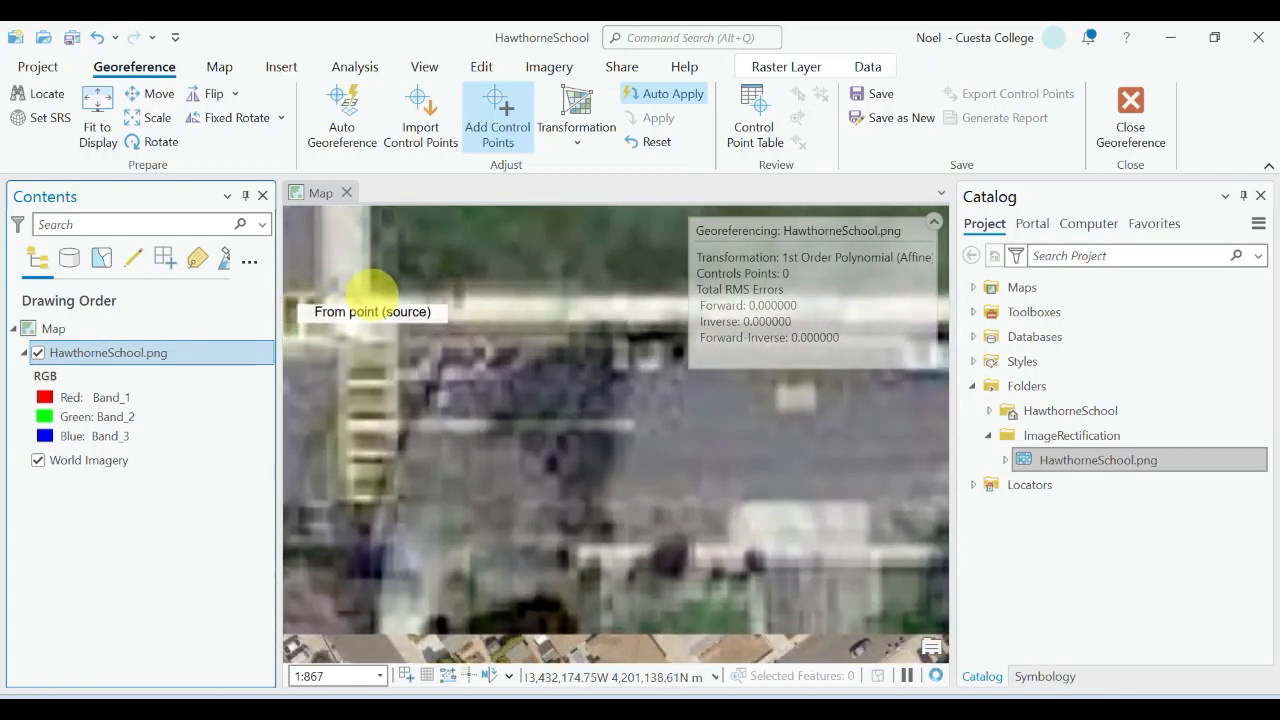
{"action": "left_click", "coordinate": [370, 295]}
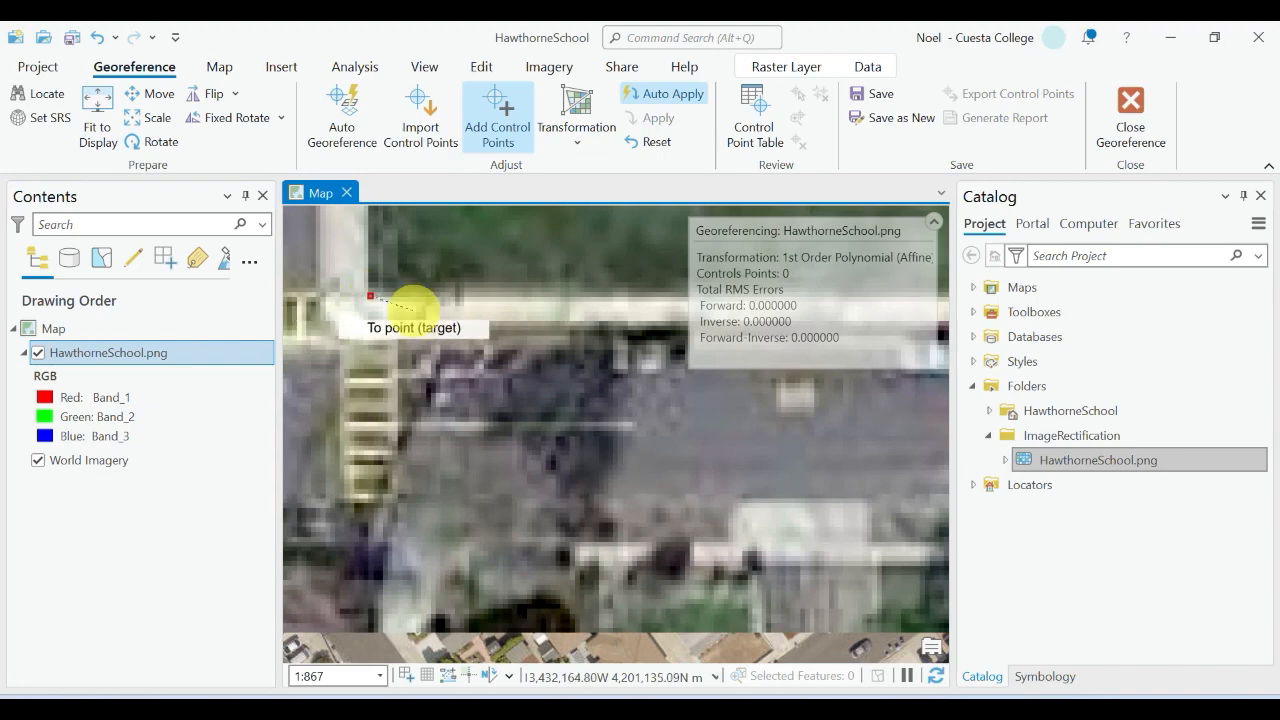
Place the first target point at the matching southwest corner of the school's grass field on the World Imagery basemap
{"action": "scroll", "coordinate": [420, 332], "scroll_direction": "down", "scroll_amount": 5}
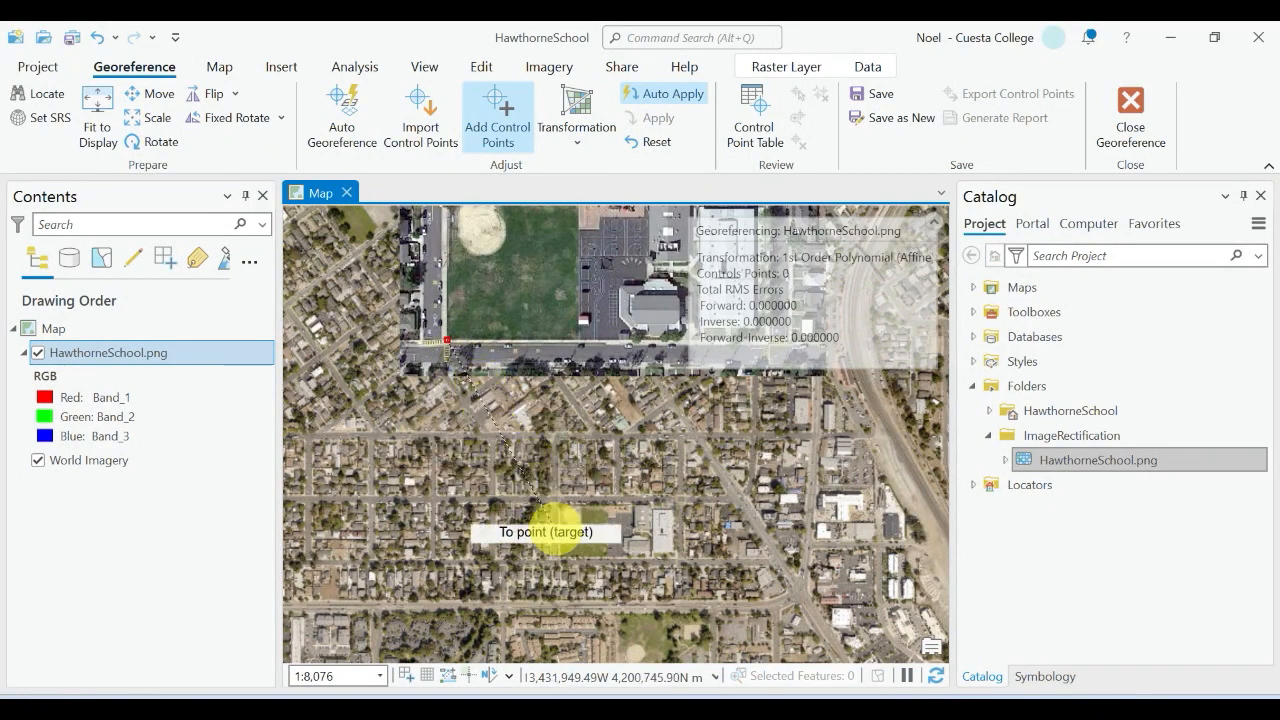
{"action": "scroll", "coordinate": [563, 567], "scroll_direction": "up", "scroll_amount": 4}
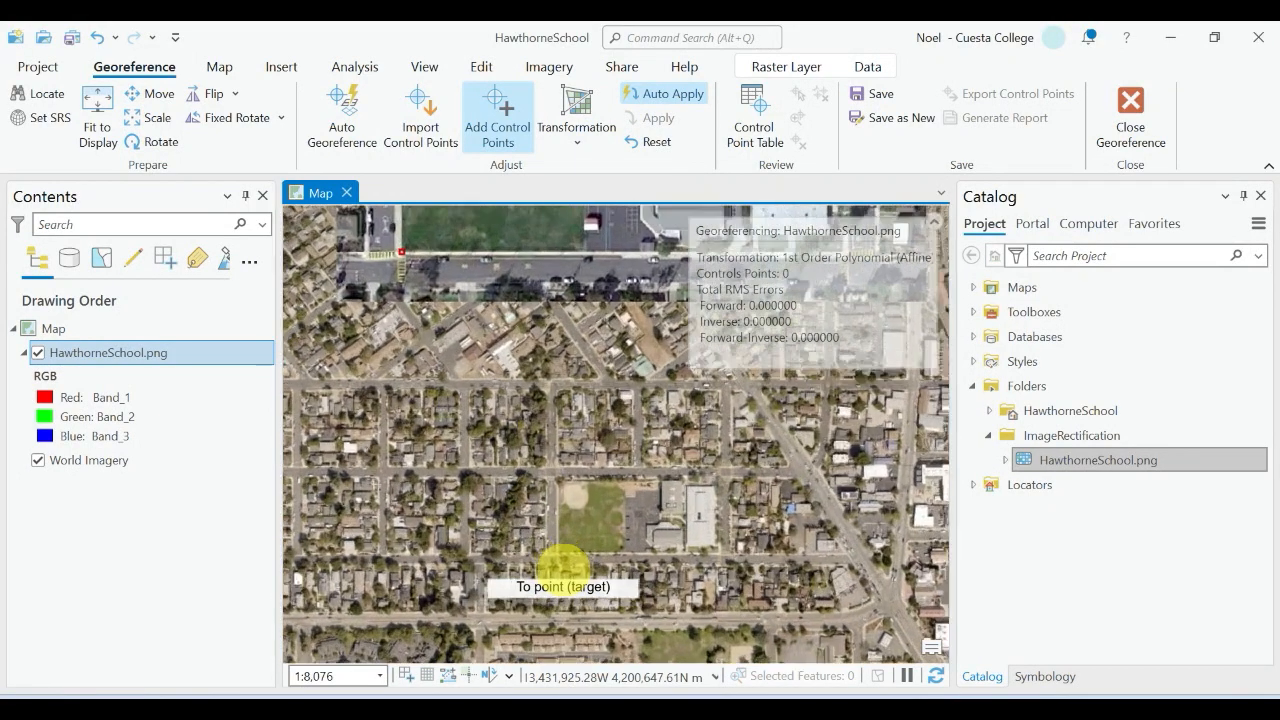
{"action": "scroll", "coordinate": [573, 521], "scroll_direction": "up", "scroll_amount": 4}
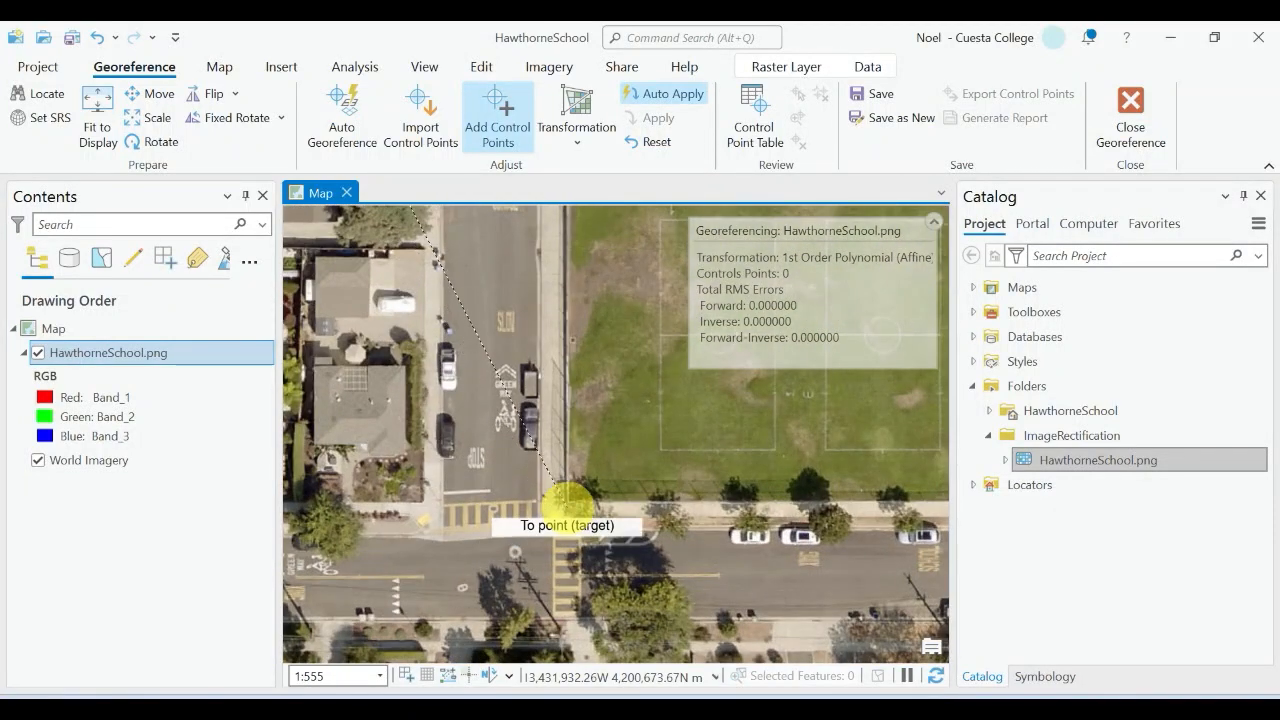
{"action": "scroll", "coordinate": [568, 497], "scroll_direction": "up", "scroll_amount": 2}
{"action": "scroll", "coordinate": [566, 497], "scroll_direction": "up", "scroll_amount": 2}
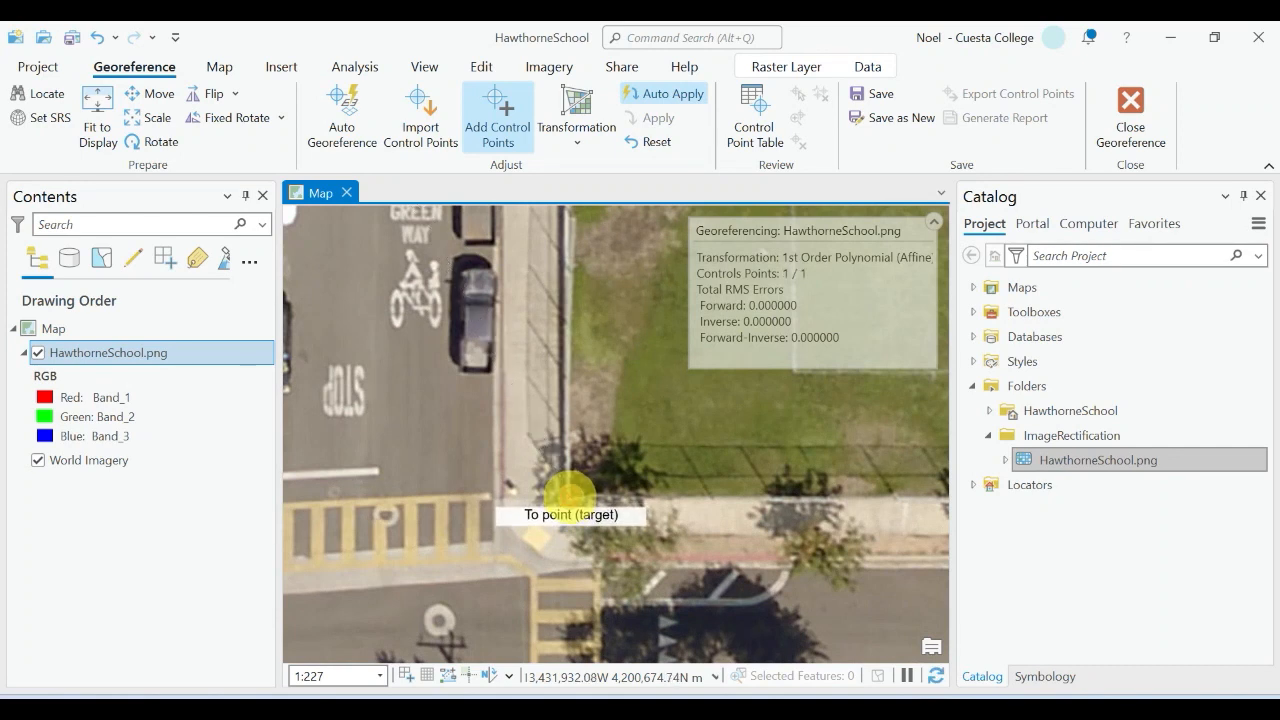
{"action": "left_click", "coordinate": [568, 497]}
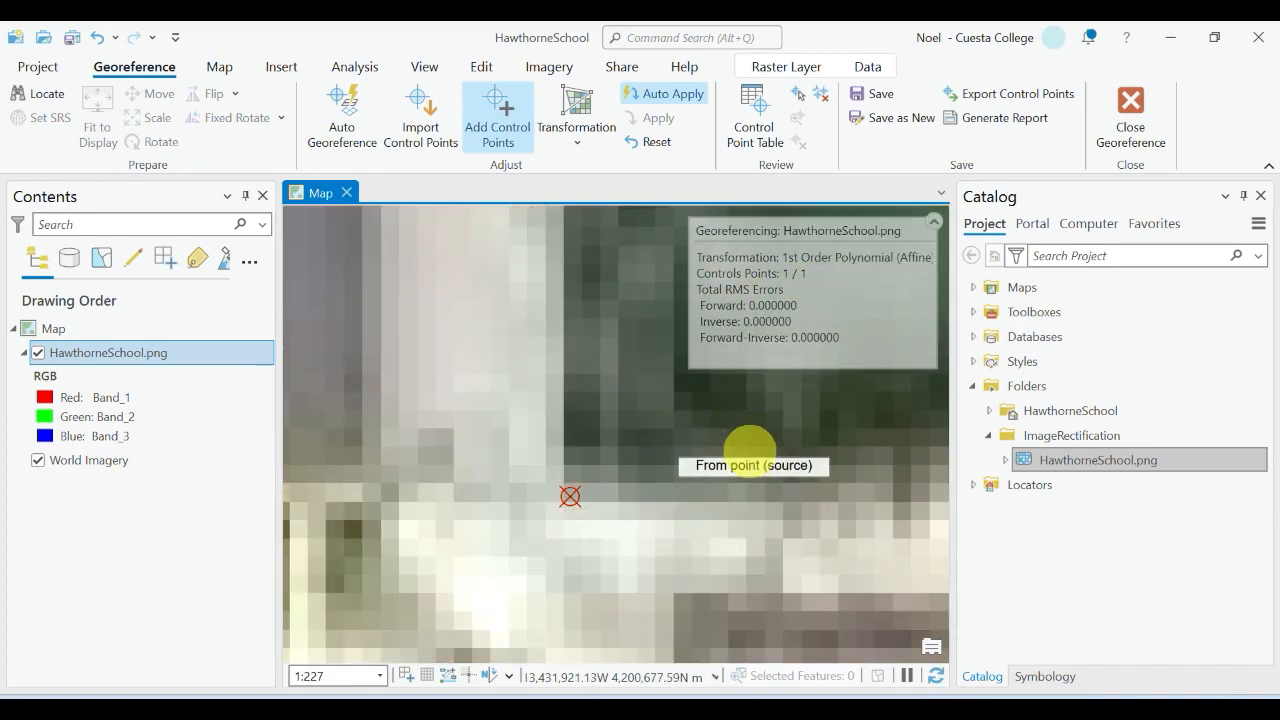
Place the second source point at the northwest corner of the tan playground area beside the field in HawthorneSchool.png
{"action": "scroll", "coordinate": [737, 478], "scroll_direction": "down", "scroll_amount": 5}
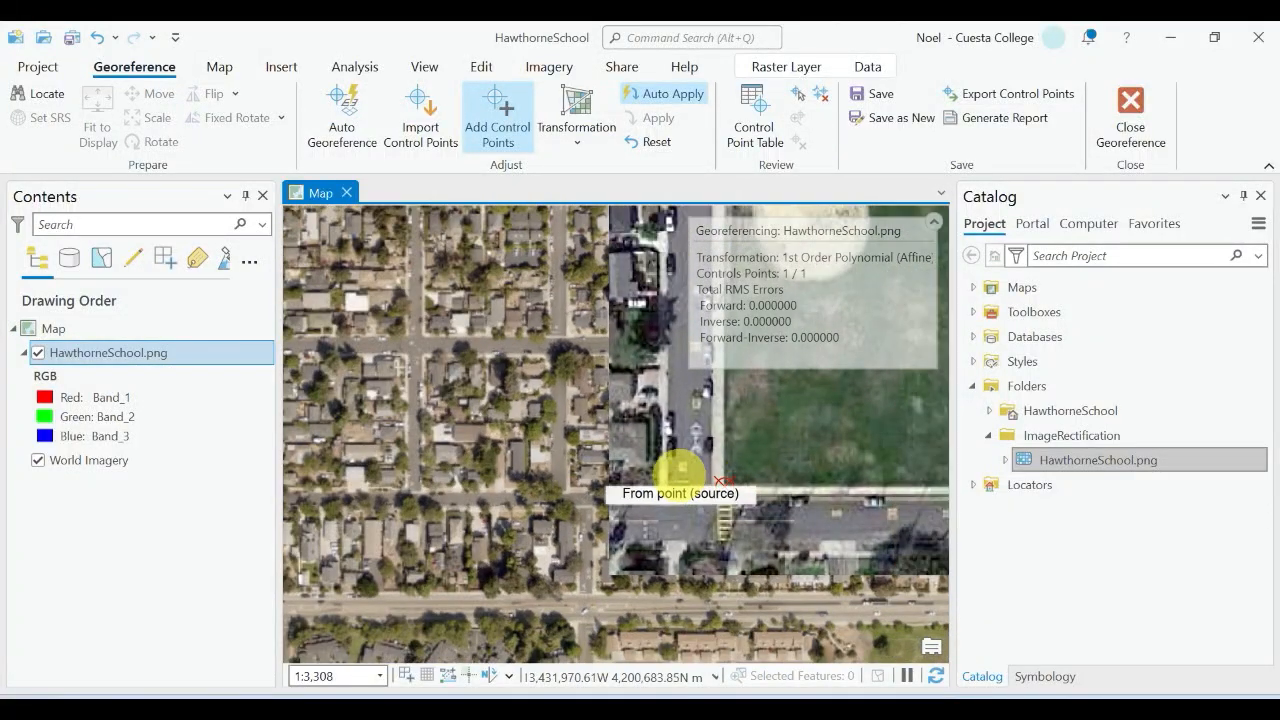
{"action": "left_click_drag", "start_coordinate": [612, 420], "coordinate": [420, 500]}
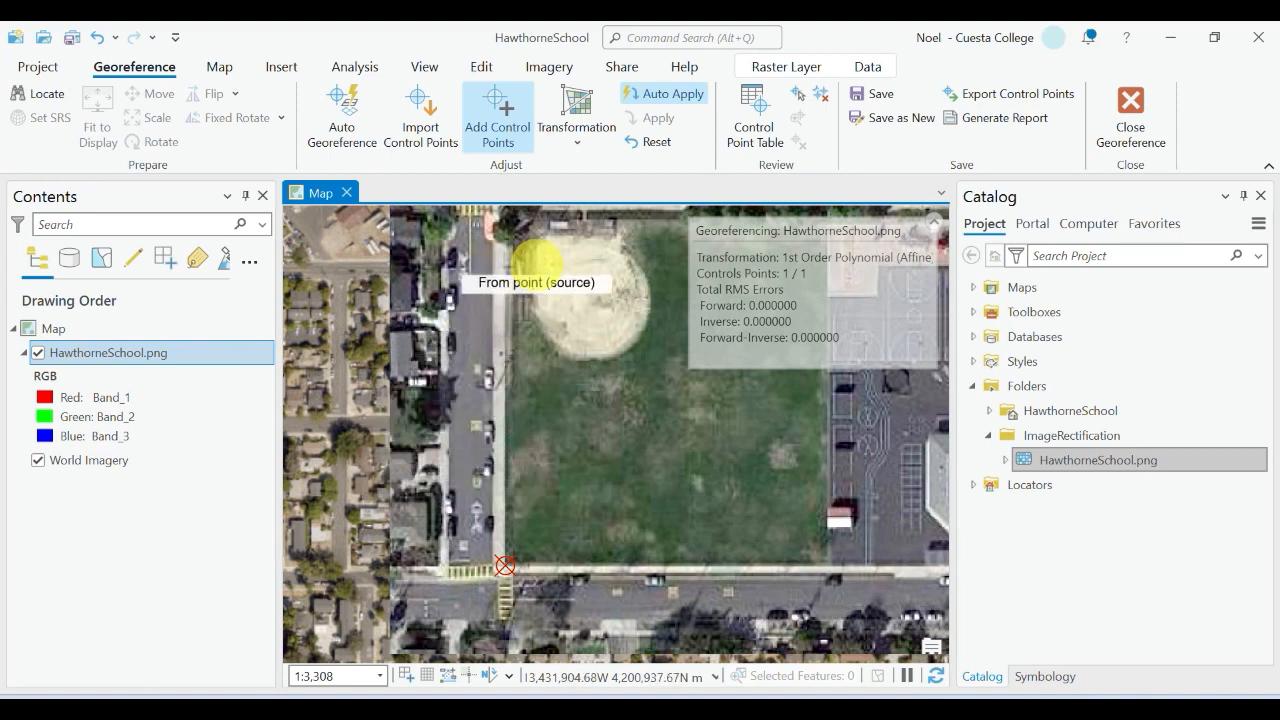
{"action": "left_click_drag", "start_coordinate": [537, 266], "coordinate": [469, 348]}
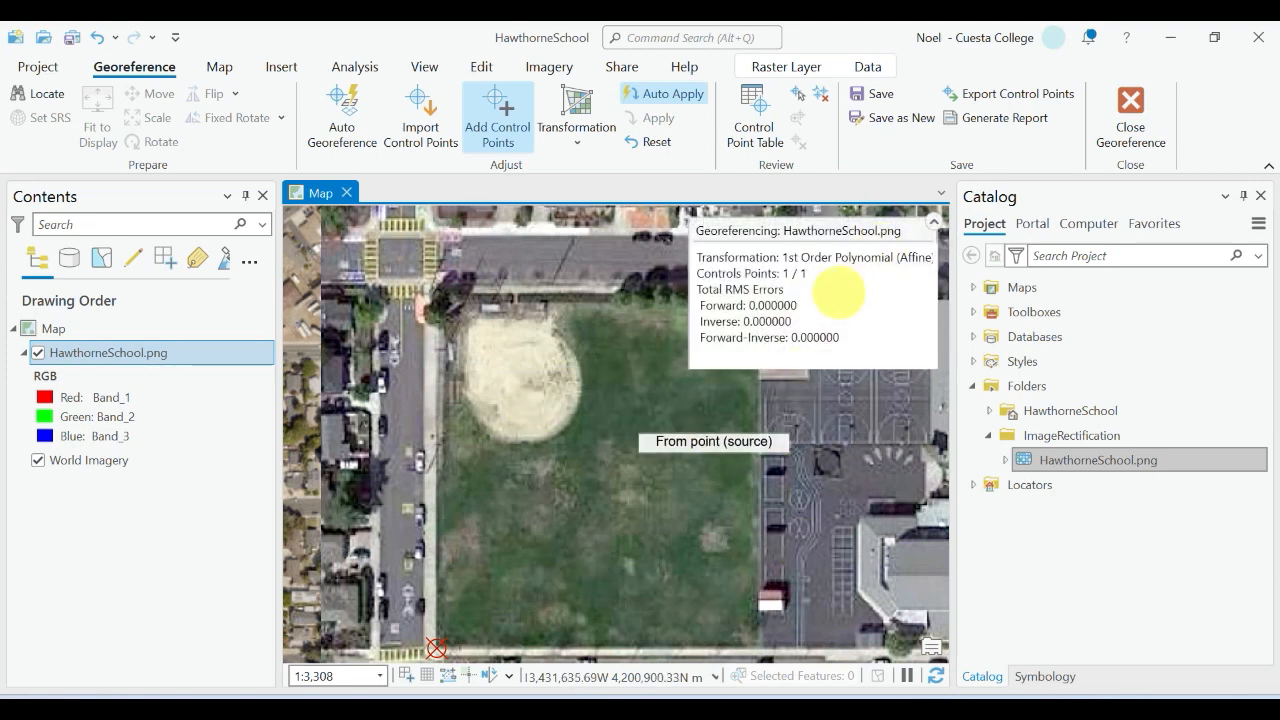
{"action": "left_click_drag", "start_coordinate": [729, 480], "coordinate": [460, 418]}
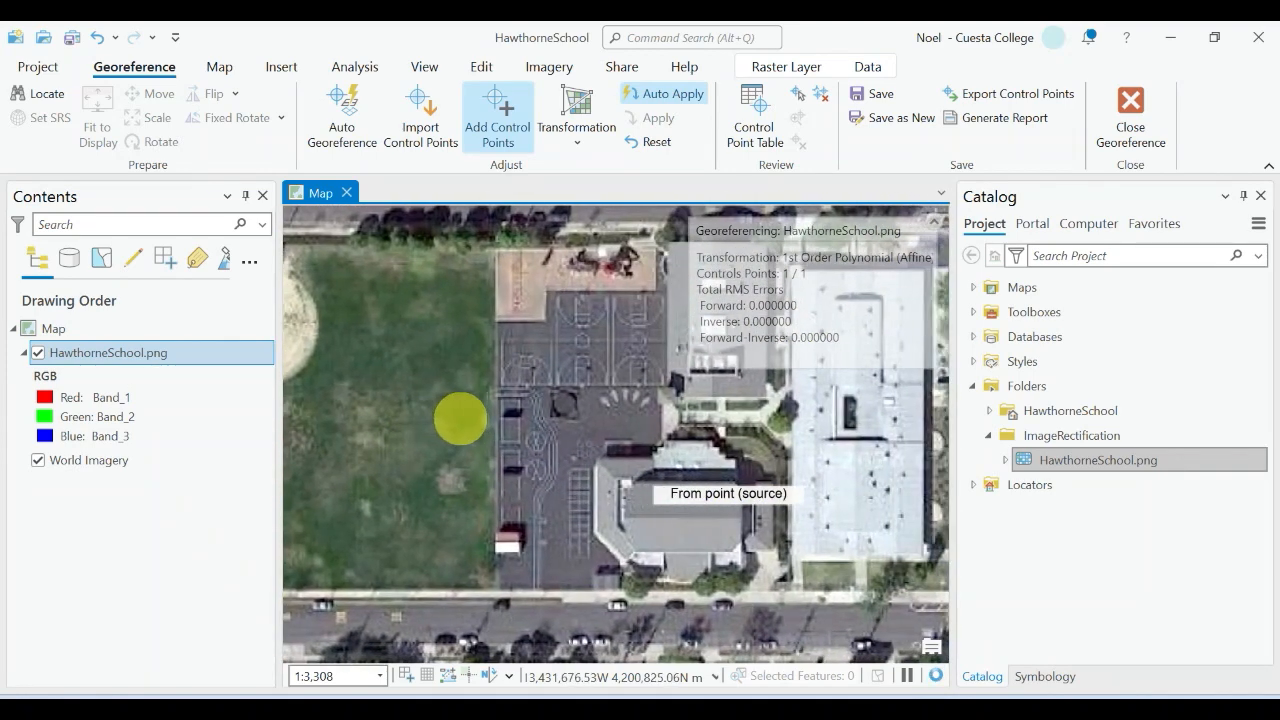
{"action": "left_click_drag", "start_coordinate": [736, 488], "coordinate": [800, 650]}
{"action": "left_click_drag", "start_coordinate": [465, 489], "coordinate": [523, 471]}
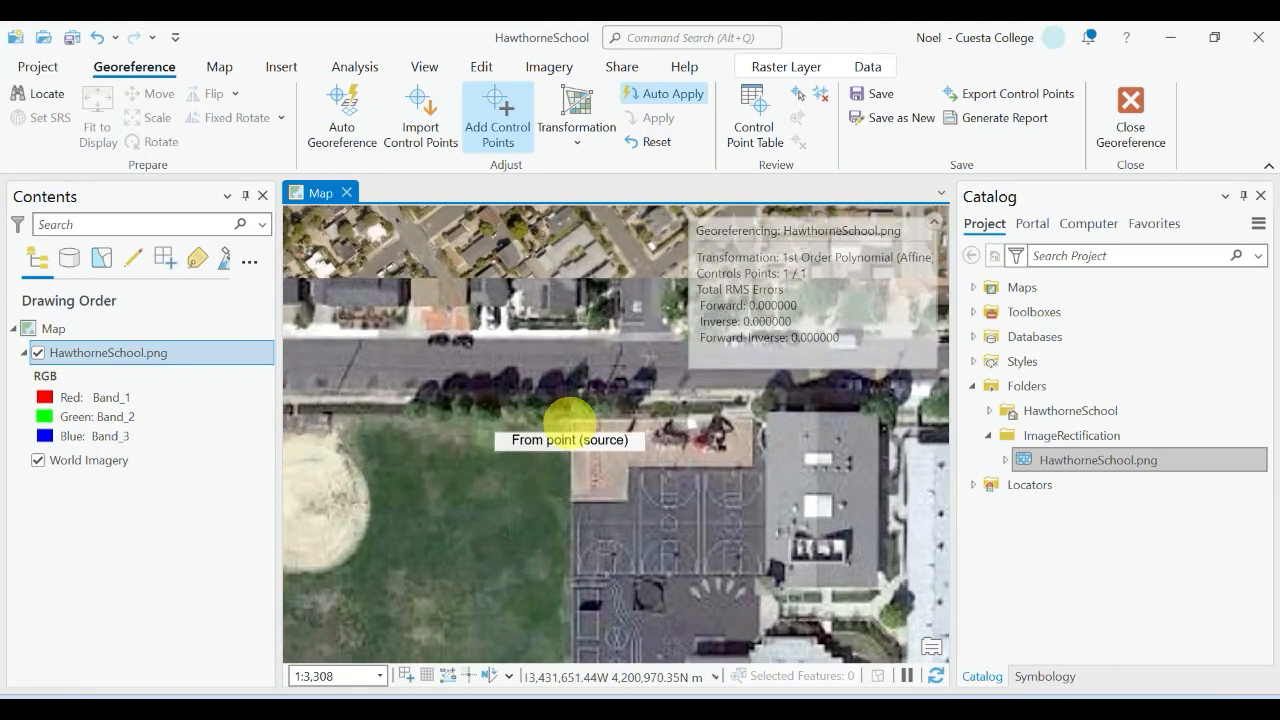
{"action": "scroll", "coordinate": [567, 420], "scroll_direction": "up", "scroll_amount": 3}
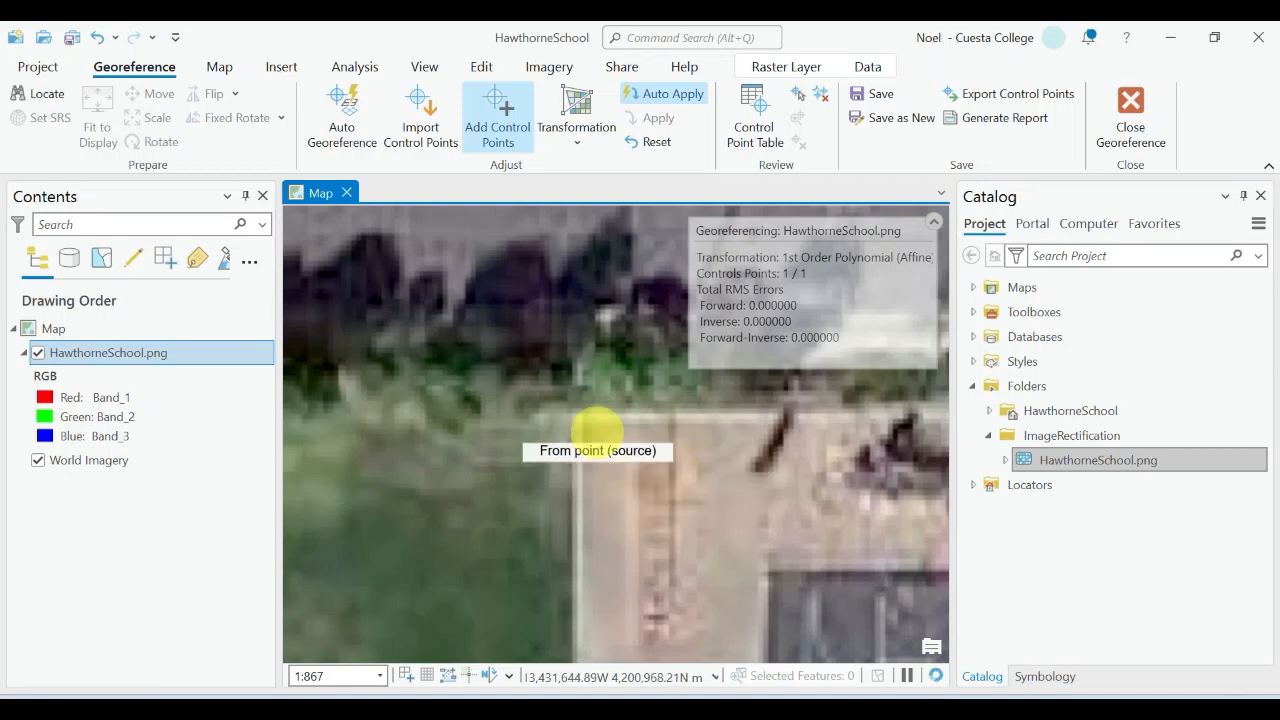
{"action": "scroll", "coordinate": [590, 430], "scroll_direction": "down", "scroll_amount": 2}
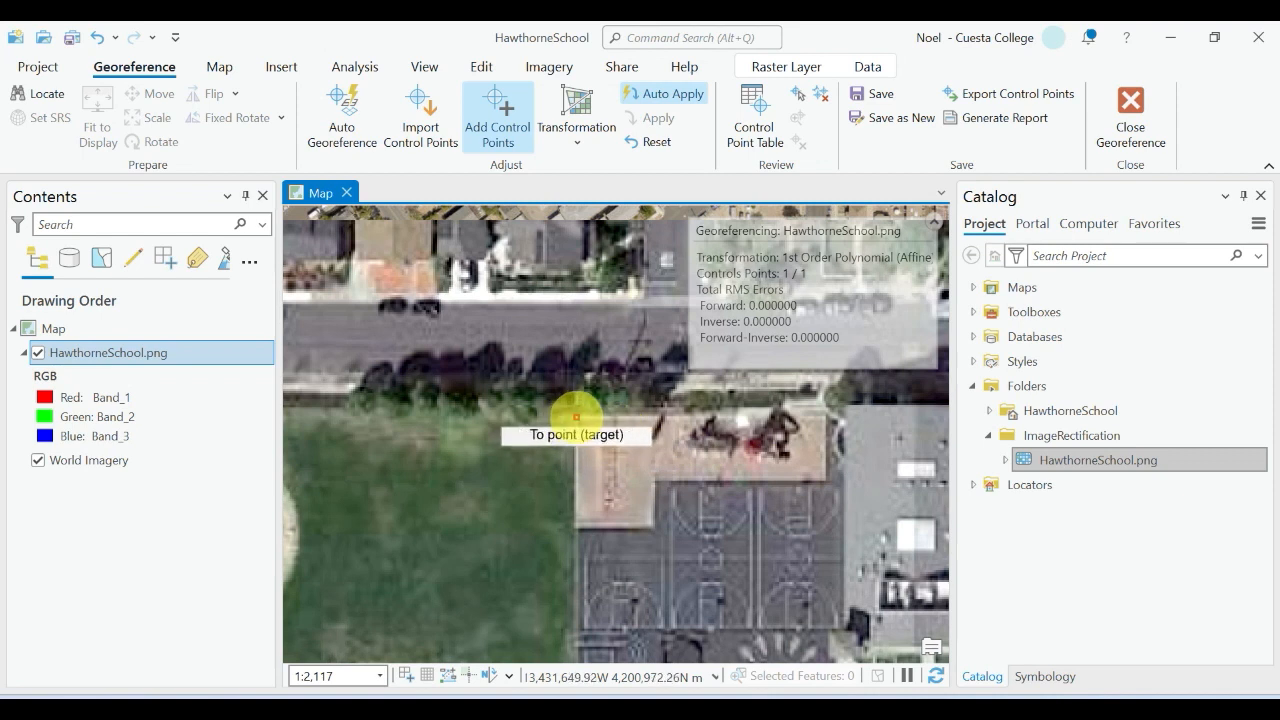
Set the transparency of HawthorneSchool.png to 100% to uncover the school on the basemap
{"action": "scroll", "coordinate": [592, 462], "scroll_direction": "down", "scroll_amount": 1}
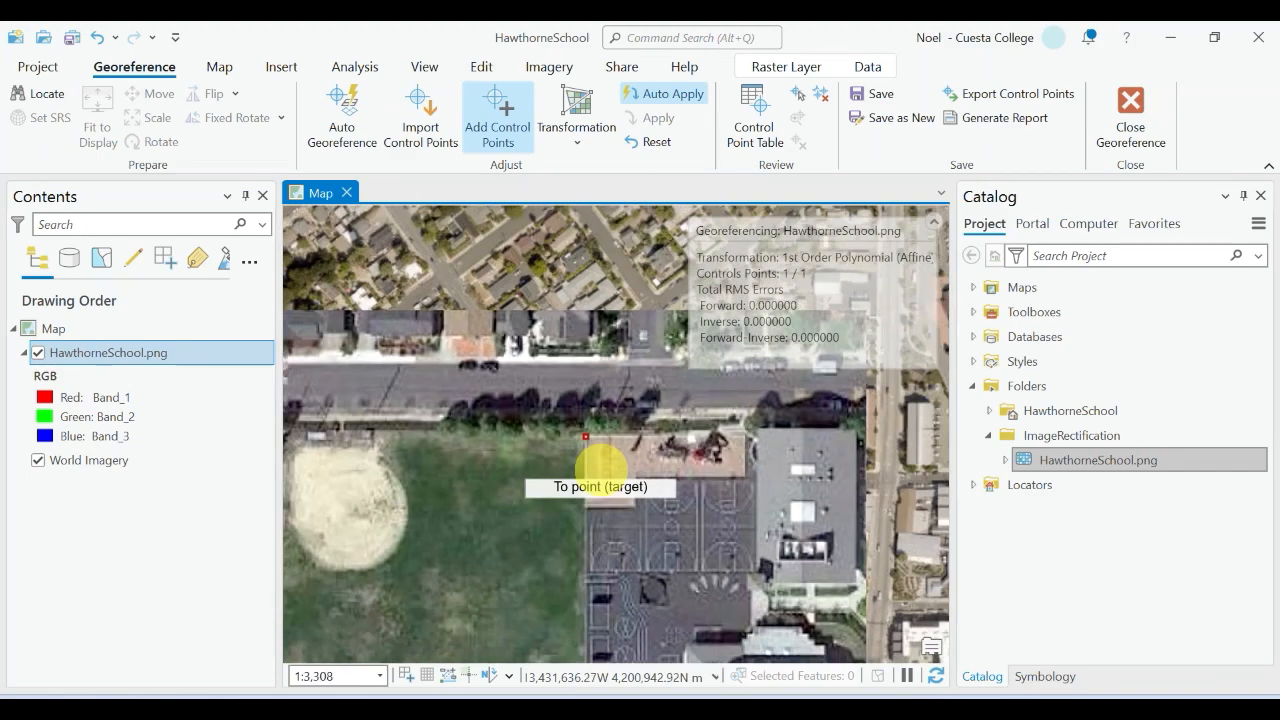
{"action": "scroll", "coordinate": [592, 462], "scroll_direction": "down", "scroll_amount": 2}
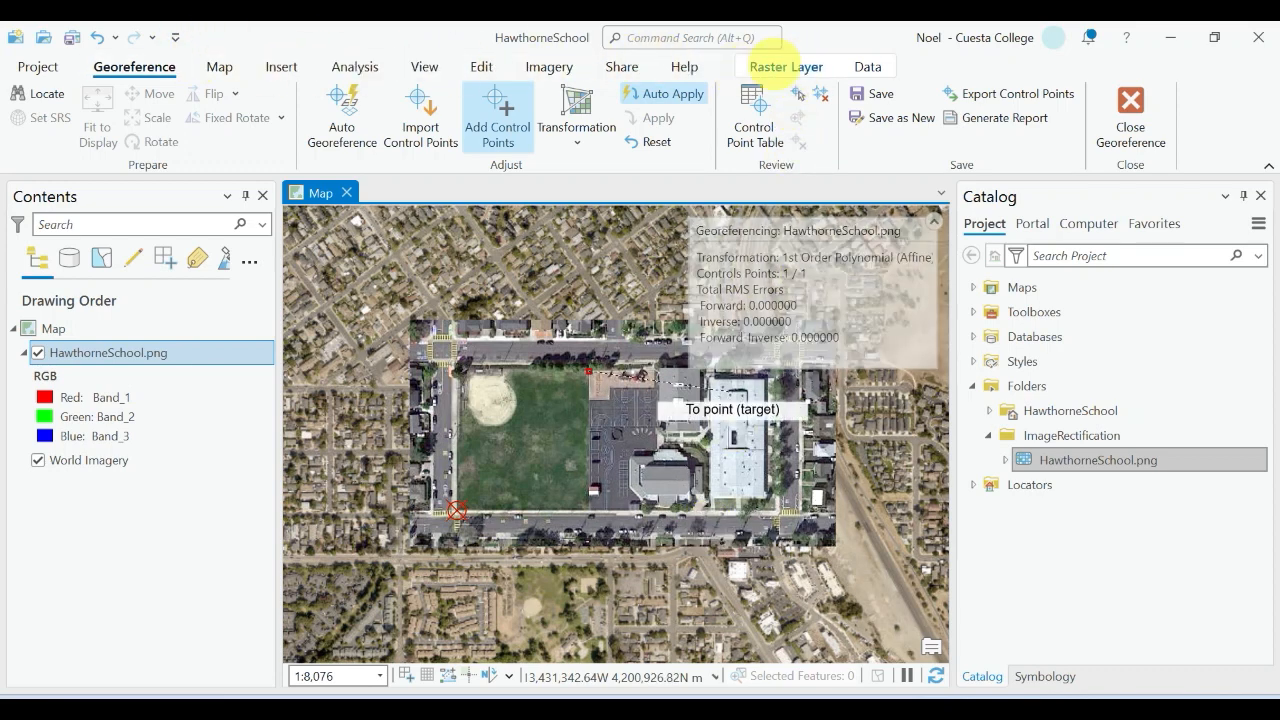
{"action": "left_click", "coordinate": [780, 67]}
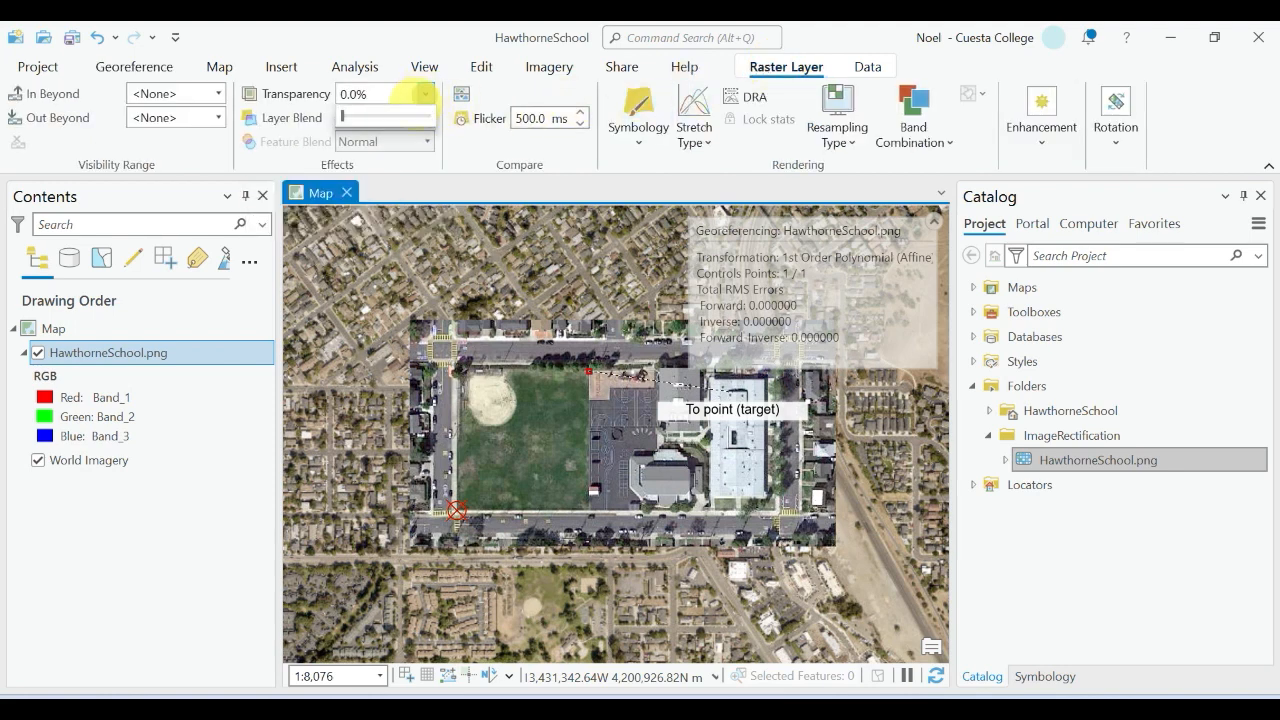
{"action": "left_click_drag", "start_coordinate": [342, 116], "coordinate": [430, 116]}
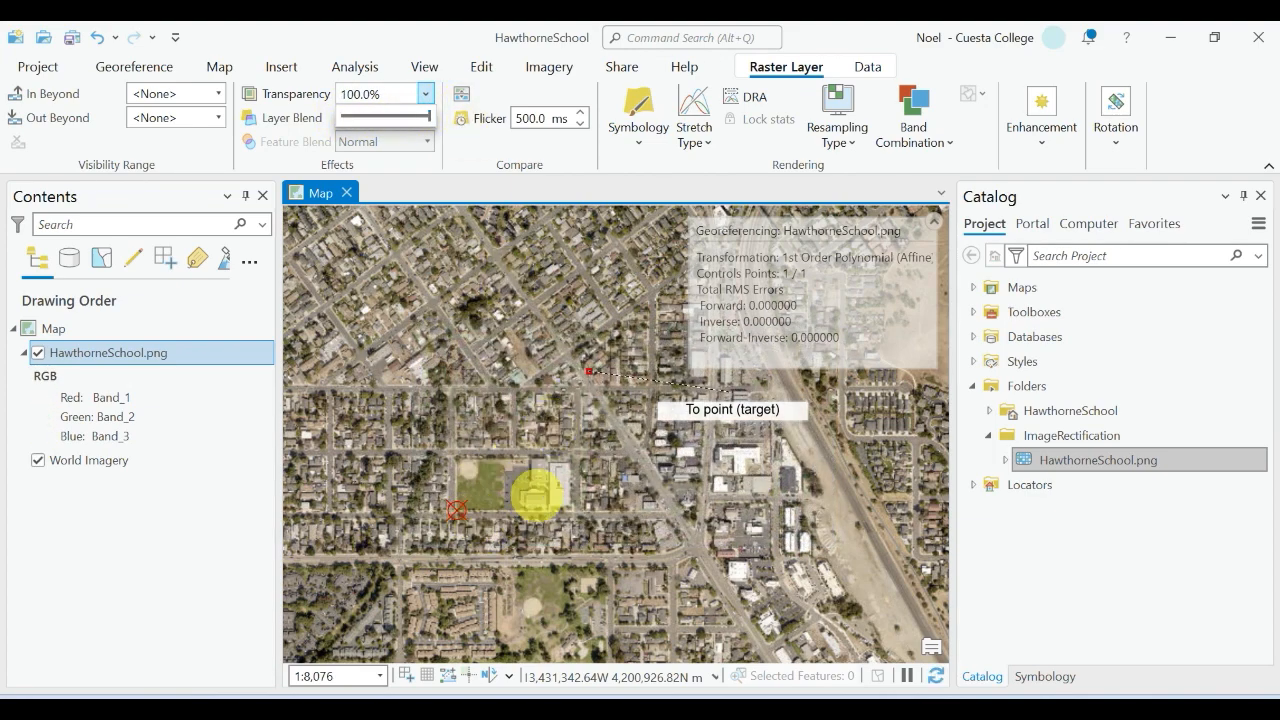
Place the second target point at the matching northwest corner of the tan playground area on the World Imagery basemap
{"action": "scroll", "coordinate": [508, 463], "scroll_direction": "up", "scroll_amount": 4}
{"action": "scroll", "coordinate": [475, 463], "scroll_direction": "up", "scroll_amount": 5}
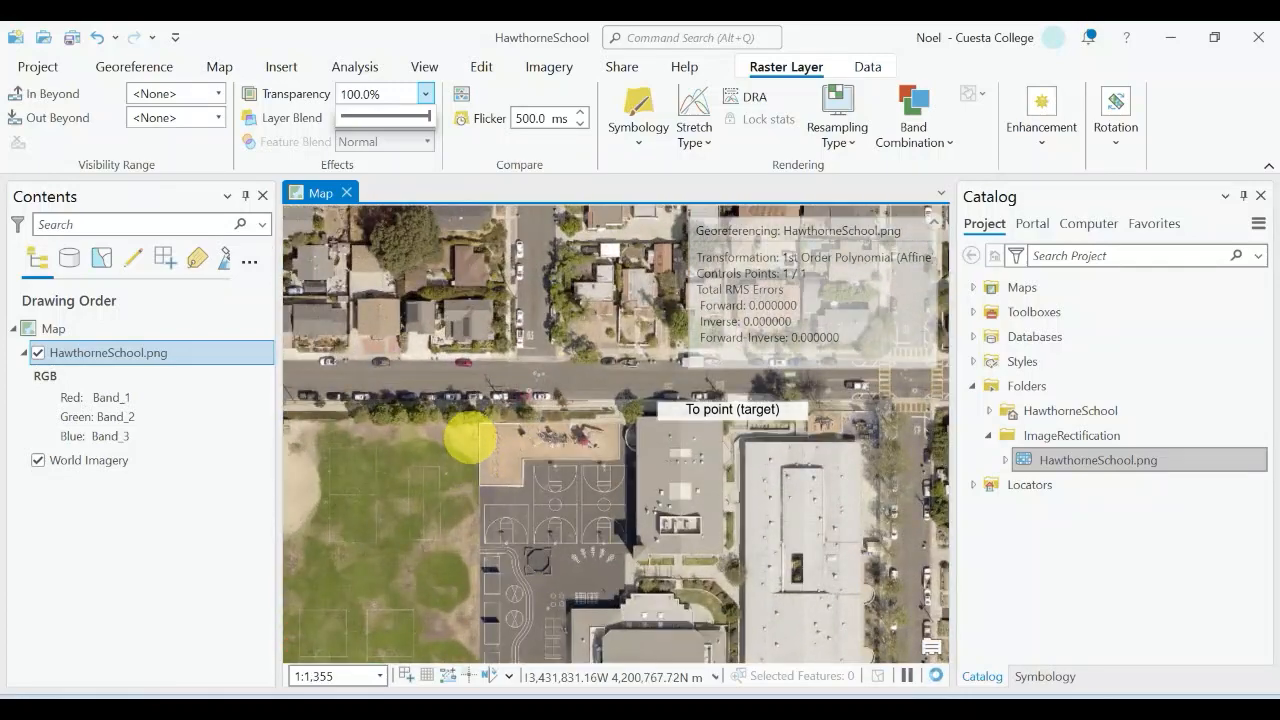
{"action": "left_click", "coordinate": [130, 68]}
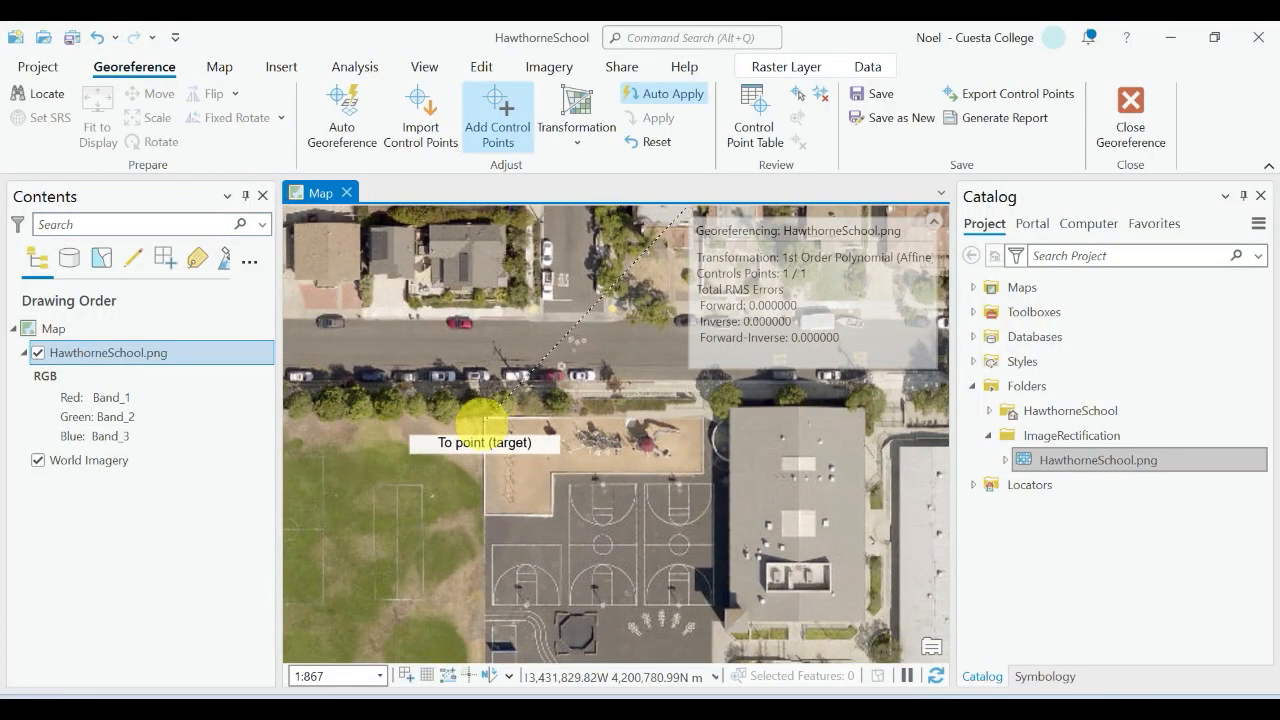
{"action": "scroll", "coordinate": [500, 425], "scroll_direction": "up", "scroll_amount": 3}
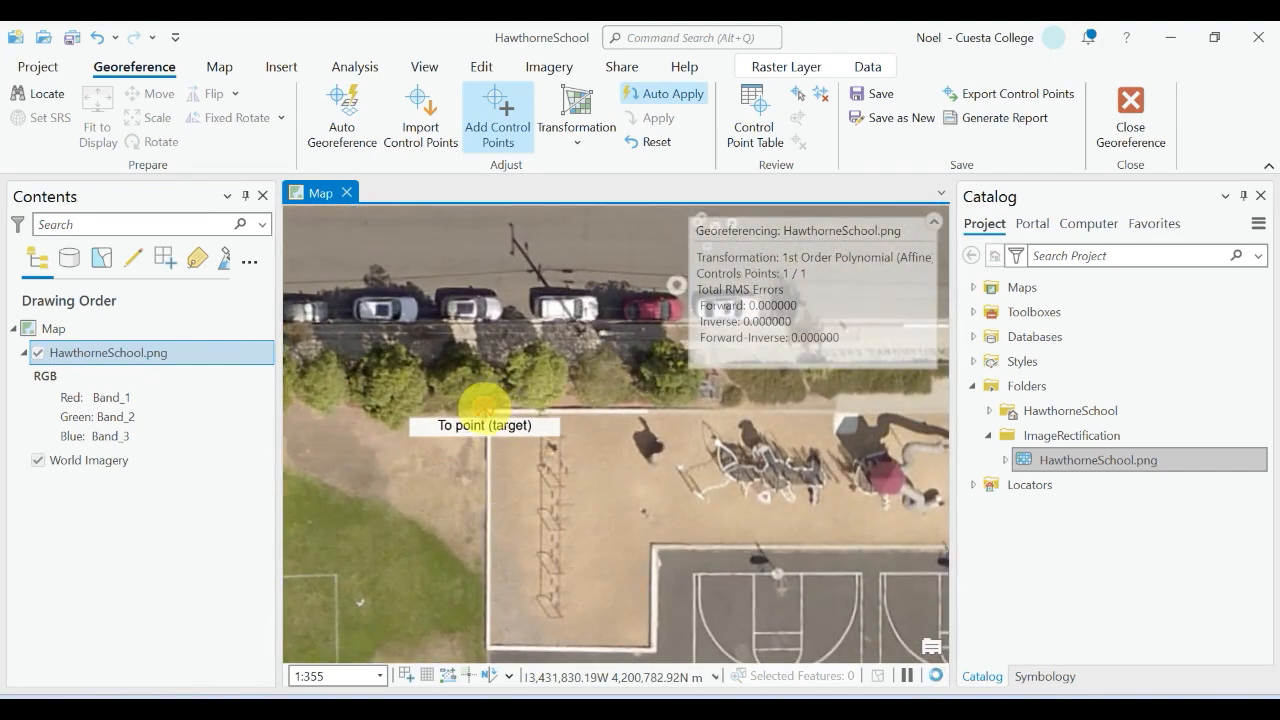
{"action": "scroll", "coordinate": [484, 408], "scroll_direction": "down", "scroll_amount": 6}
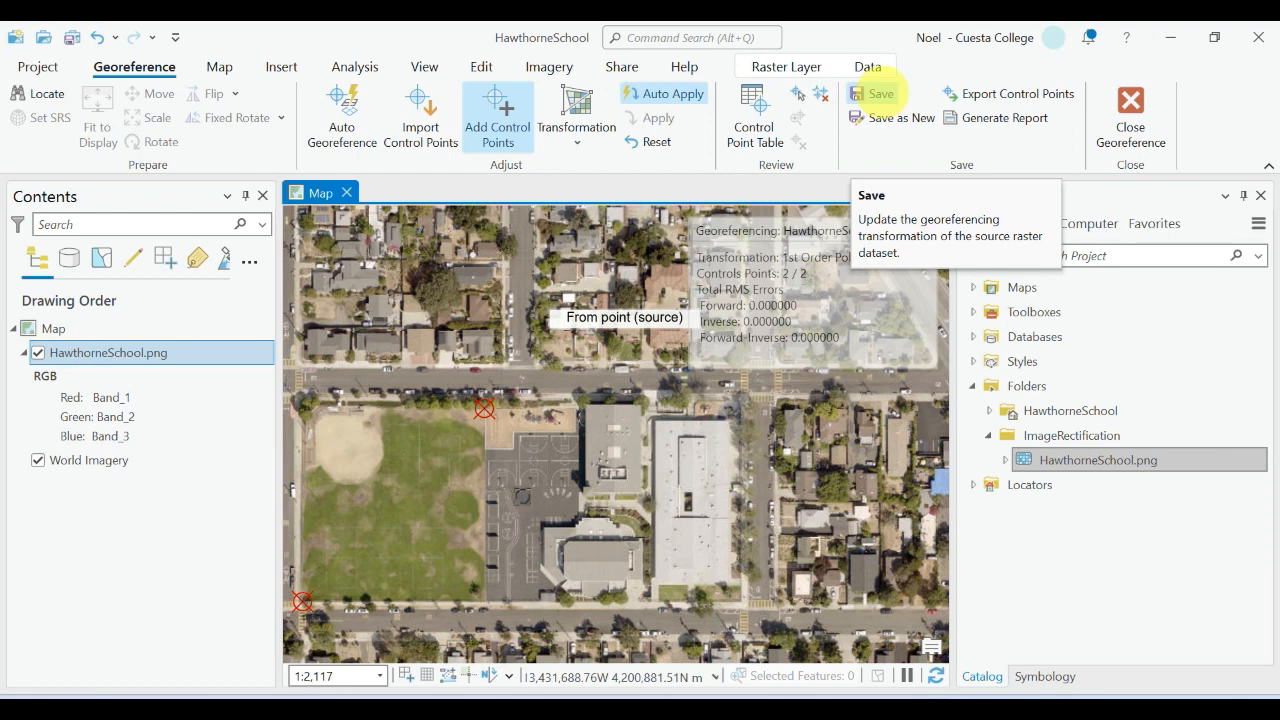
Lower the transparency of HawthorneSchool.png to about 50% to compare it with the basemap, and on to 0%
{"action": "left_click", "coordinate": [785, 66]}
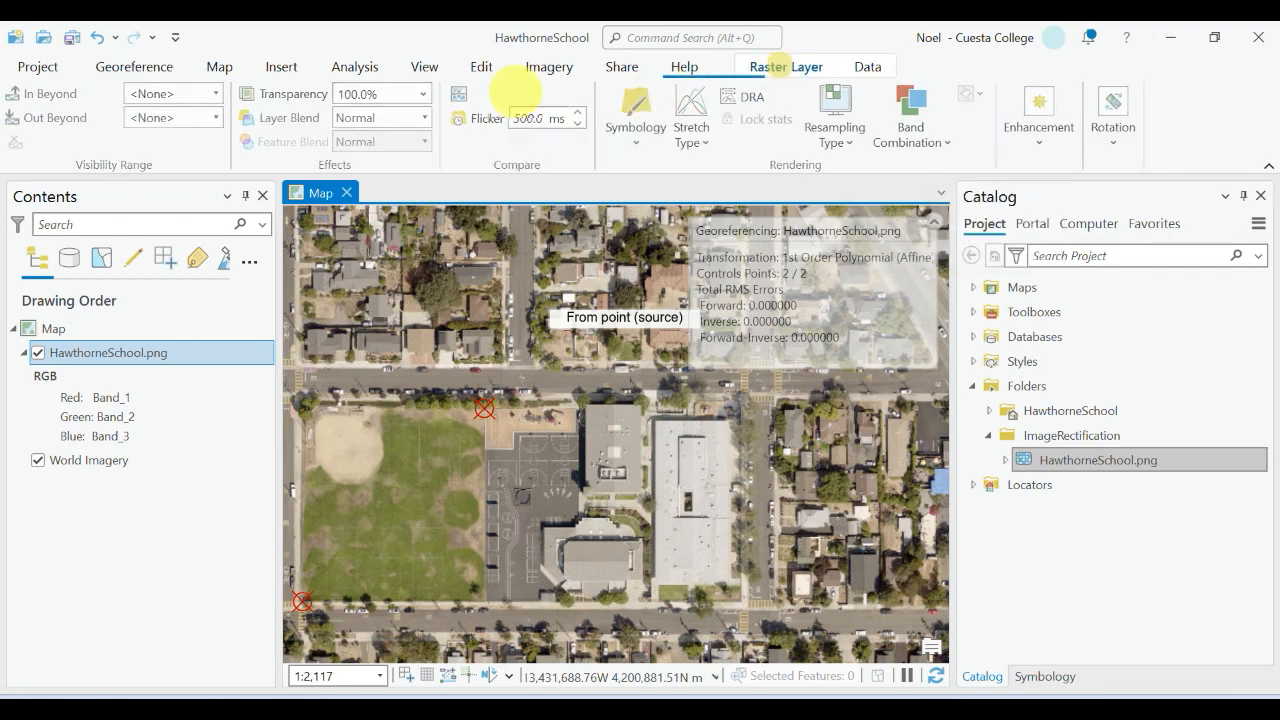
{"action": "left_click", "coordinate": [425, 93]}
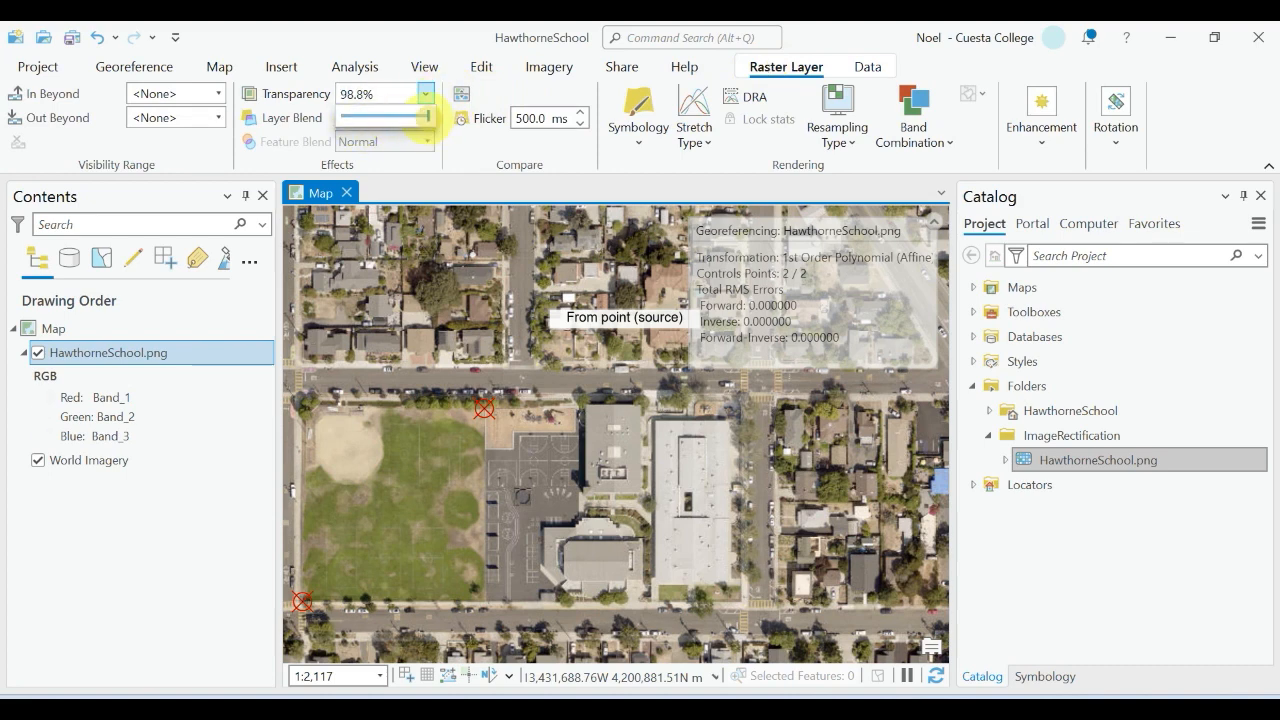
{"action": "left_click_drag", "start_coordinate": [428, 116], "coordinate": [388, 117]}
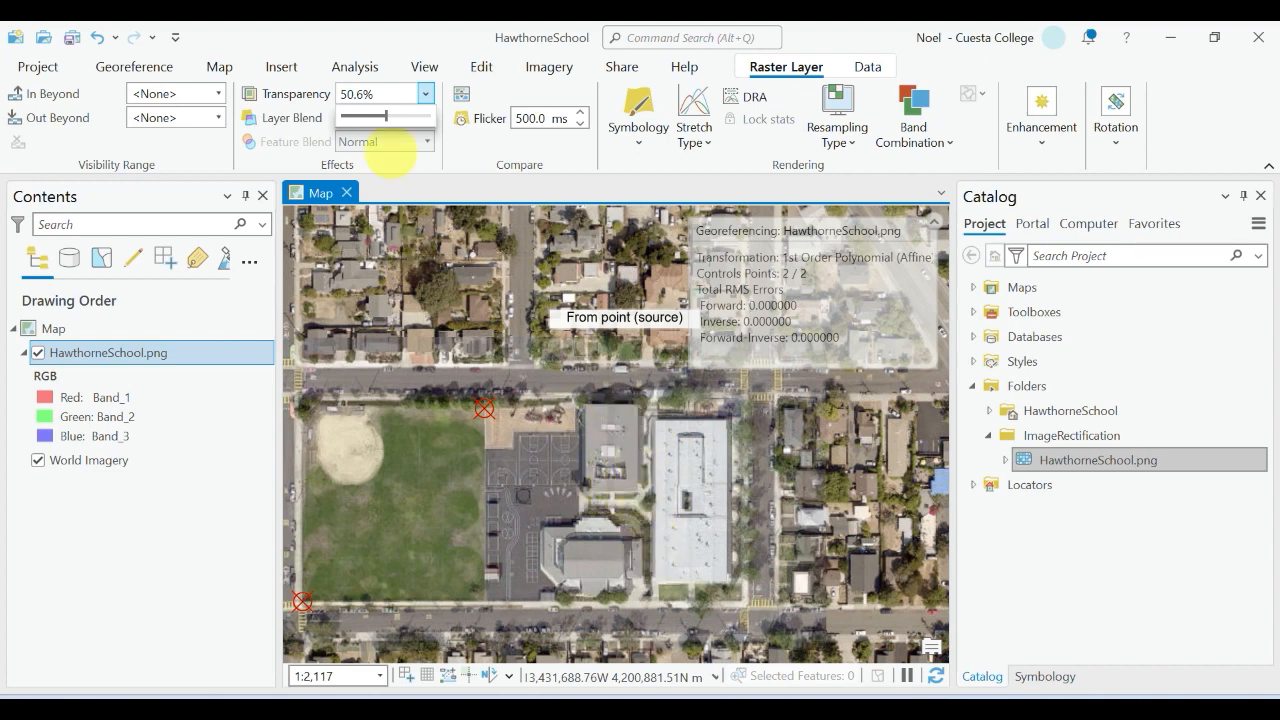
{"action": "left_click_drag", "start_coordinate": [385, 118], "coordinate": [341, 123]}
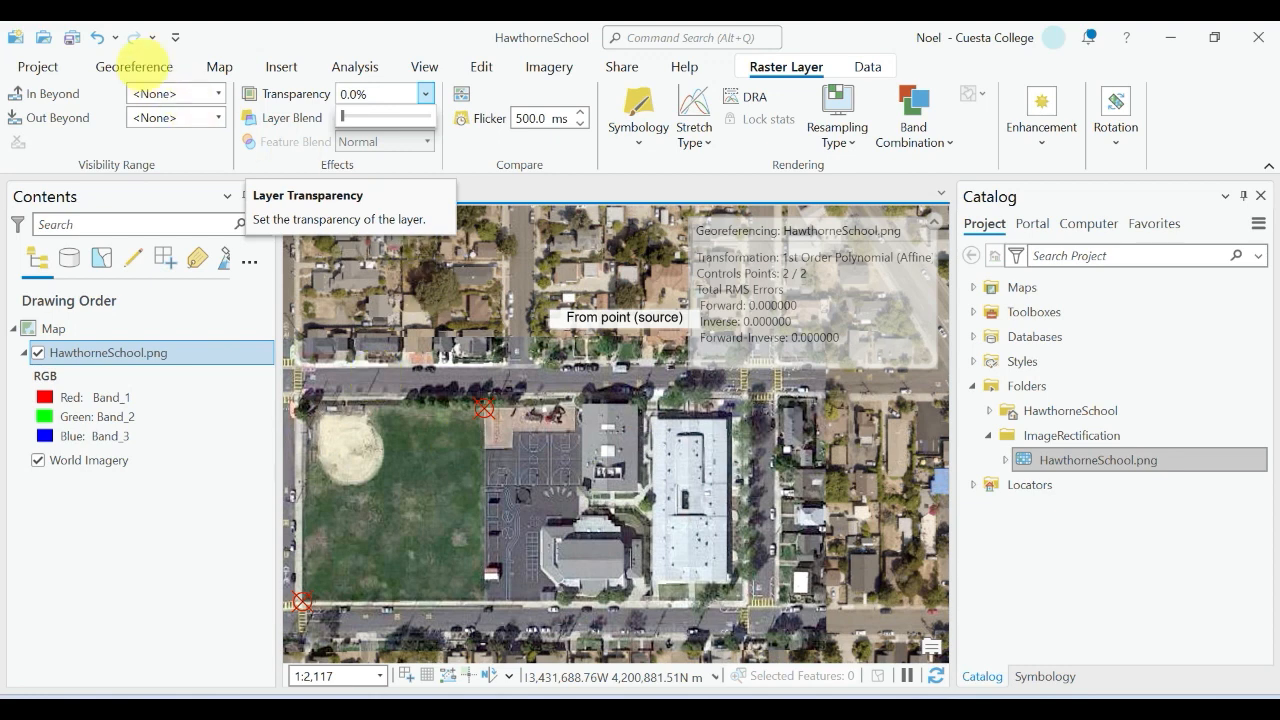
Place the third source point at the southeast corner of the gray-roofed building north of the courtyard in HawthorneSchool.png
{"action": "left_click", "coordinate": [134, 66]}
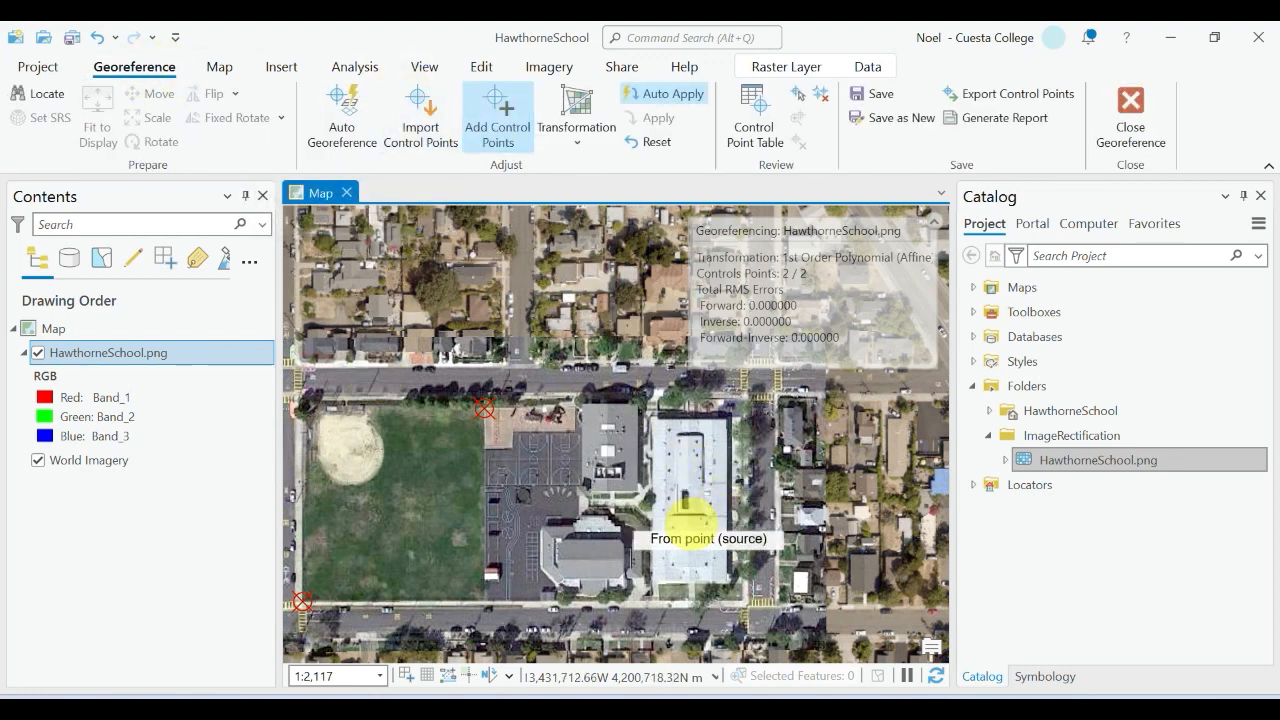
{"action": "scroll", "coordinate": [643, 491], "scroll_direction": "up", "scroll_amount": 5}
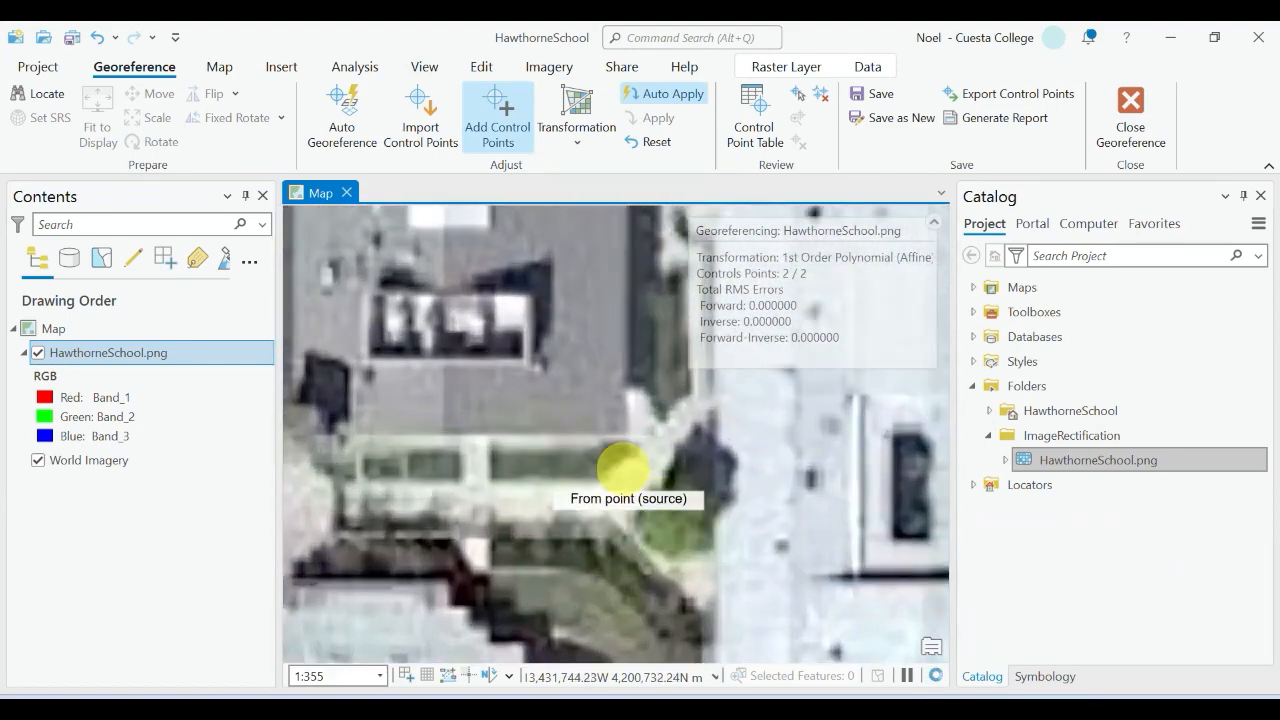
{"action": "scroll", "coordinate": [624, 421], "scroll_direction": "up", "scroll_amount": 2}
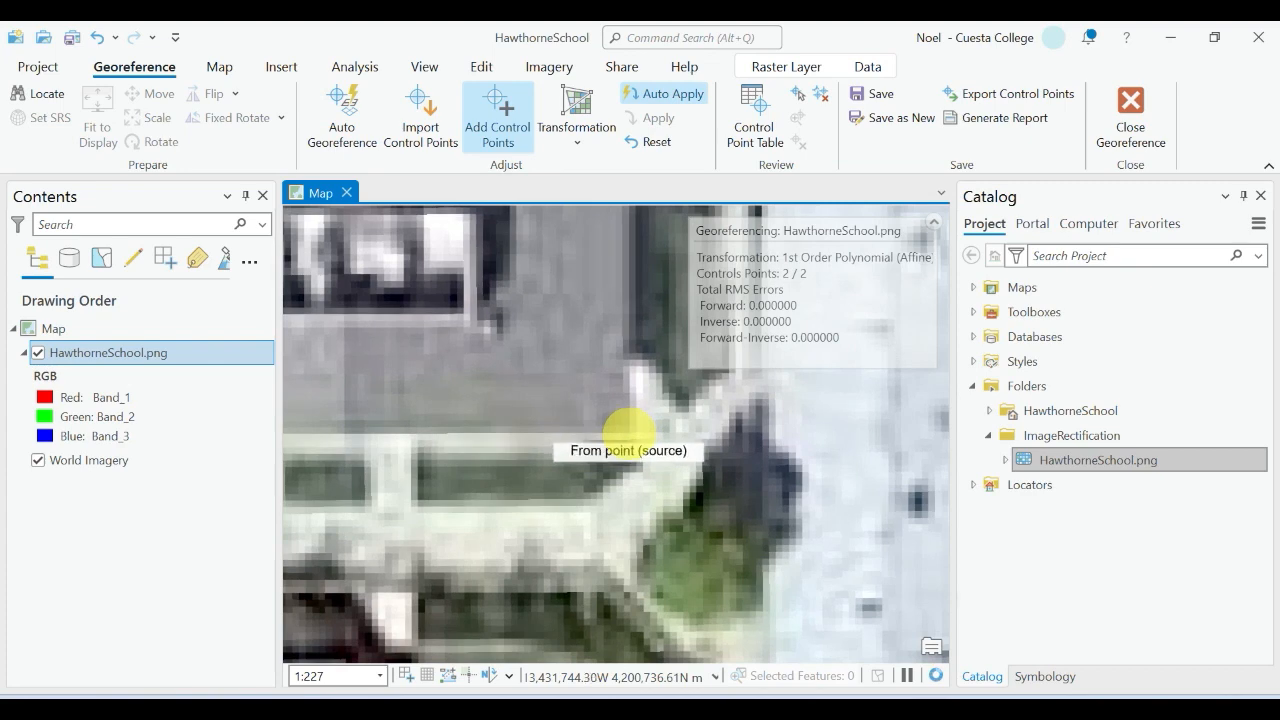
{"action": "scroll", "coordinate": [629, 431], "scroll_direction": "down", "scroll_amount": 2}
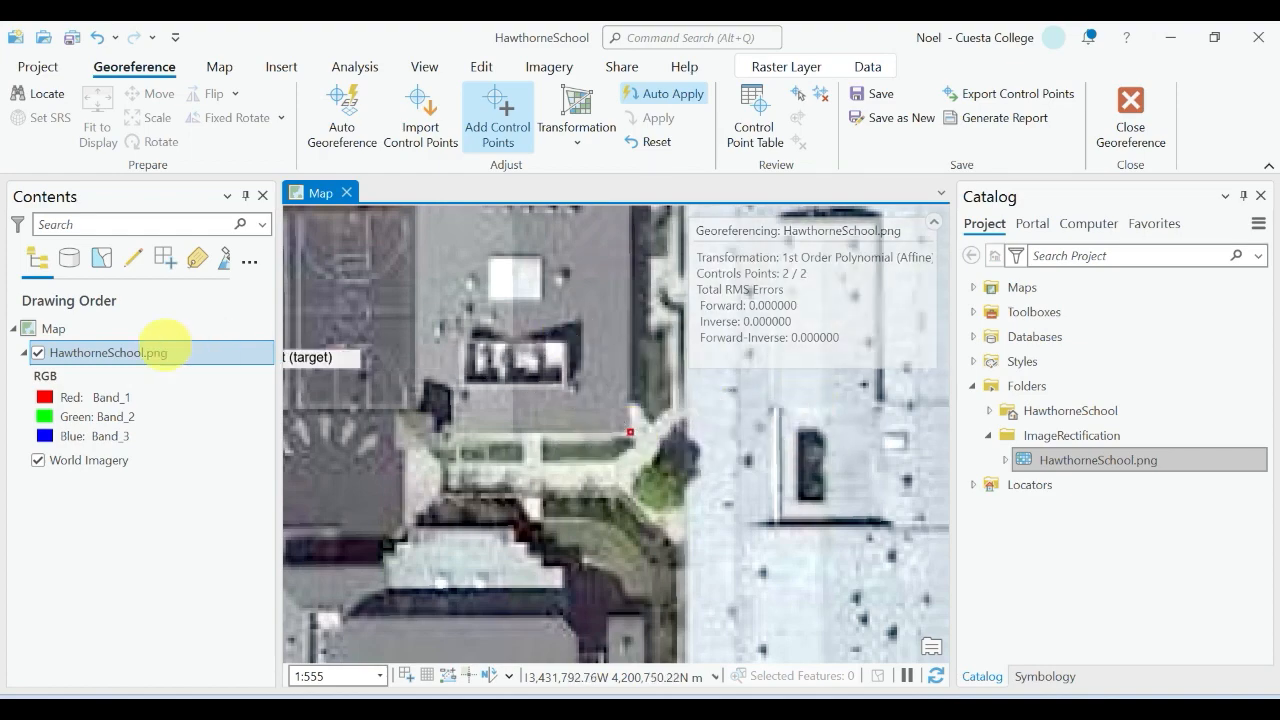
Set the transparency of HawthorneSchool.png to 100% to uncover the gray-roofed building on the basemap
{"action": "scroll", "coordinate": [590, 345], "scroll_direction": "down", "scroll_amount": 3}
{"action": "scroll", "coordinate": [590, 345], "scroll_direction": "down", "scroll_amount": 1}
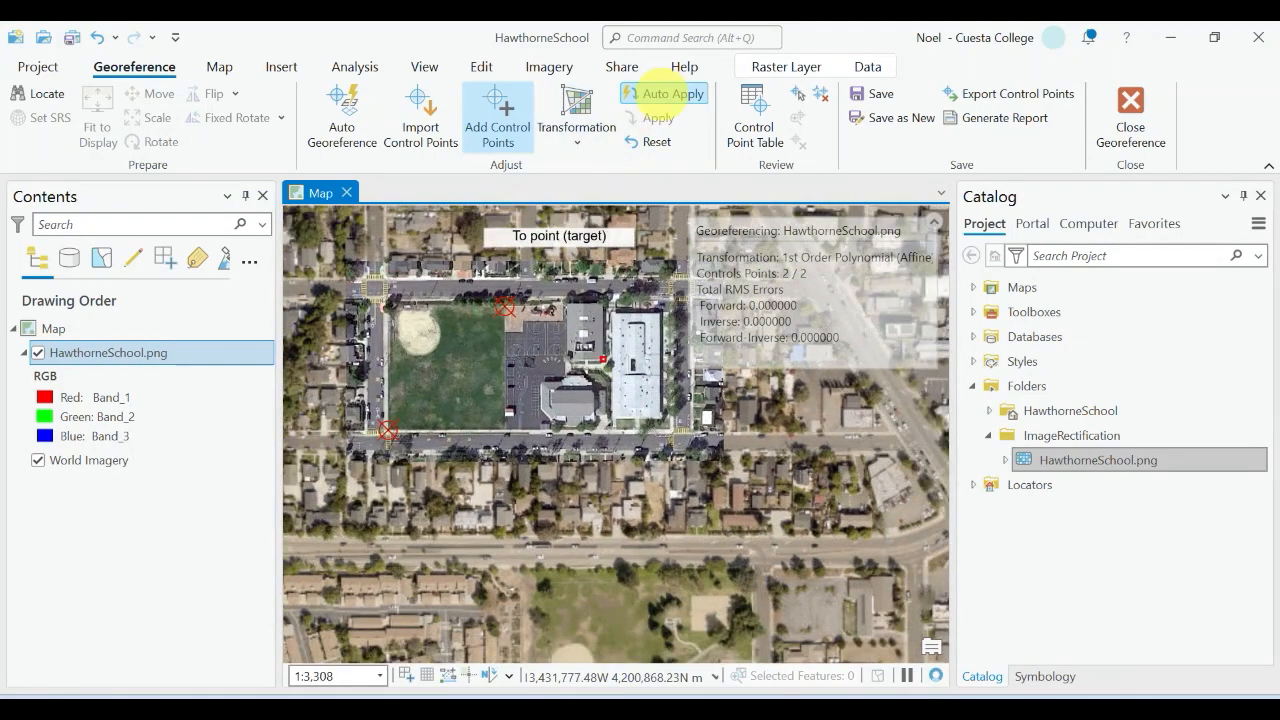
{"action": "left_click", "coordinate": [780, 63]}
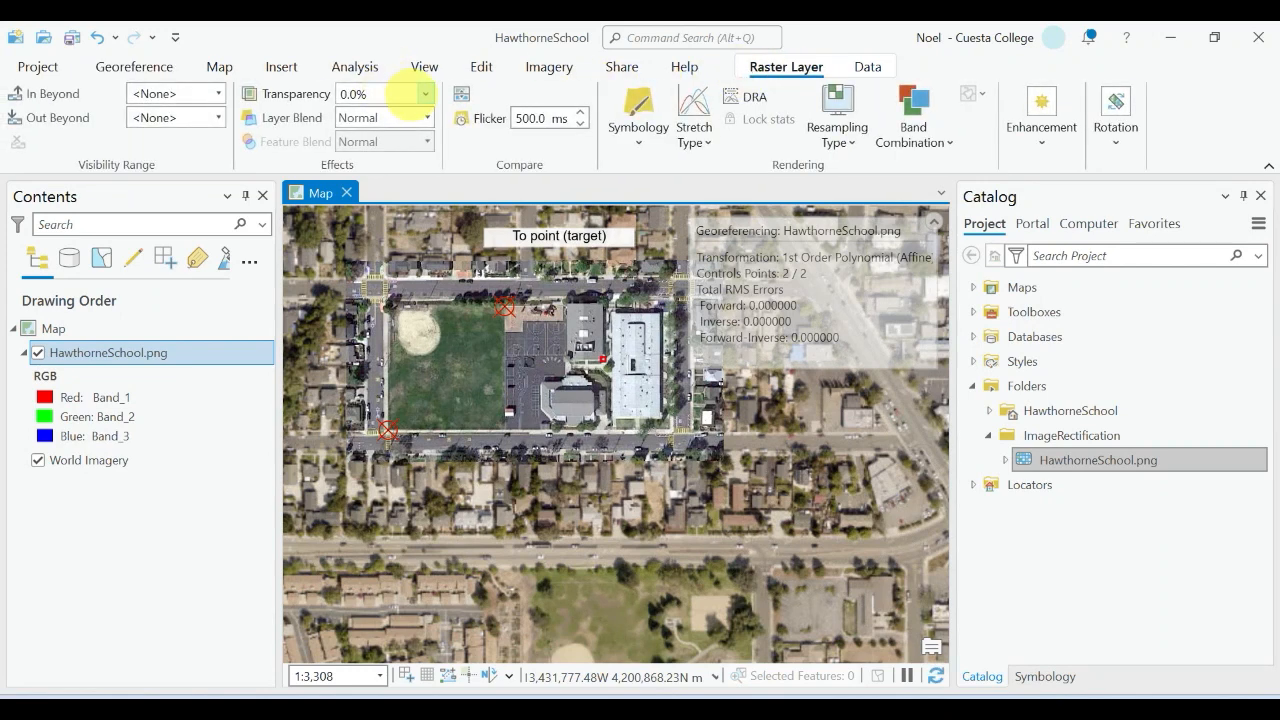
{"action": "left_click_drag", "start_coordinate": [342, 116], "coordinate": [429, 116]}
Place the third target point at the matching southeast corner of the gray-roofed building on the World Imagery basemap
{"action": "scroll", "coordinate": [614, 381], "scroll_direction": "up", "scroll_amount": 6}
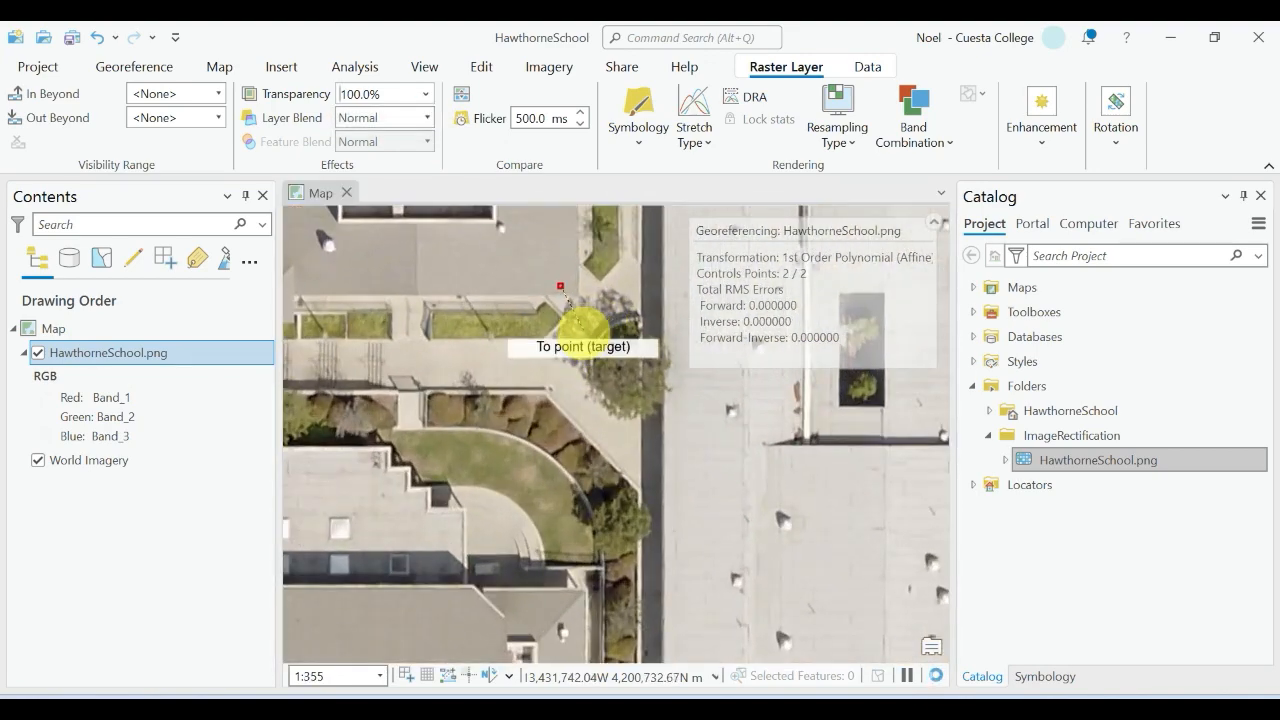
{"action": "left_click_drag", "start_coordinate": [571, 316], "coordinate": [586, 412]}
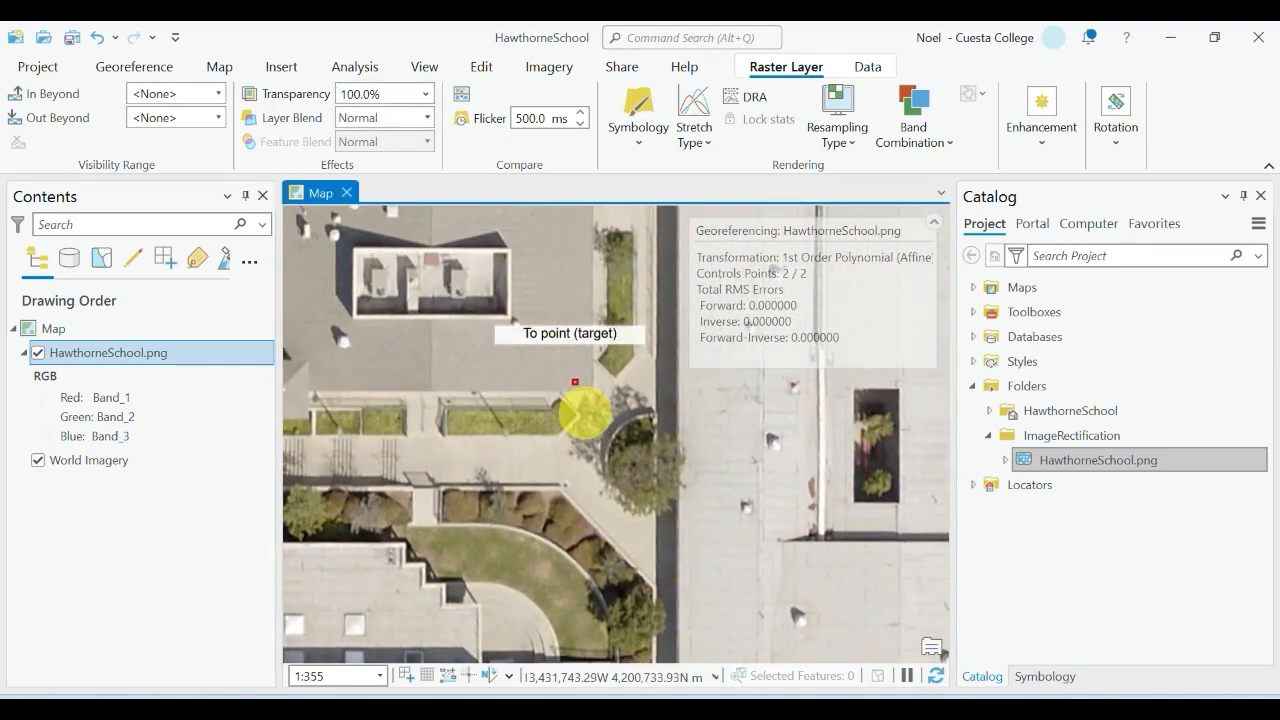
{"action": "scroll", "coordinate": [590, 392], "scroll_direction": "up", "scroll_amount": 4}
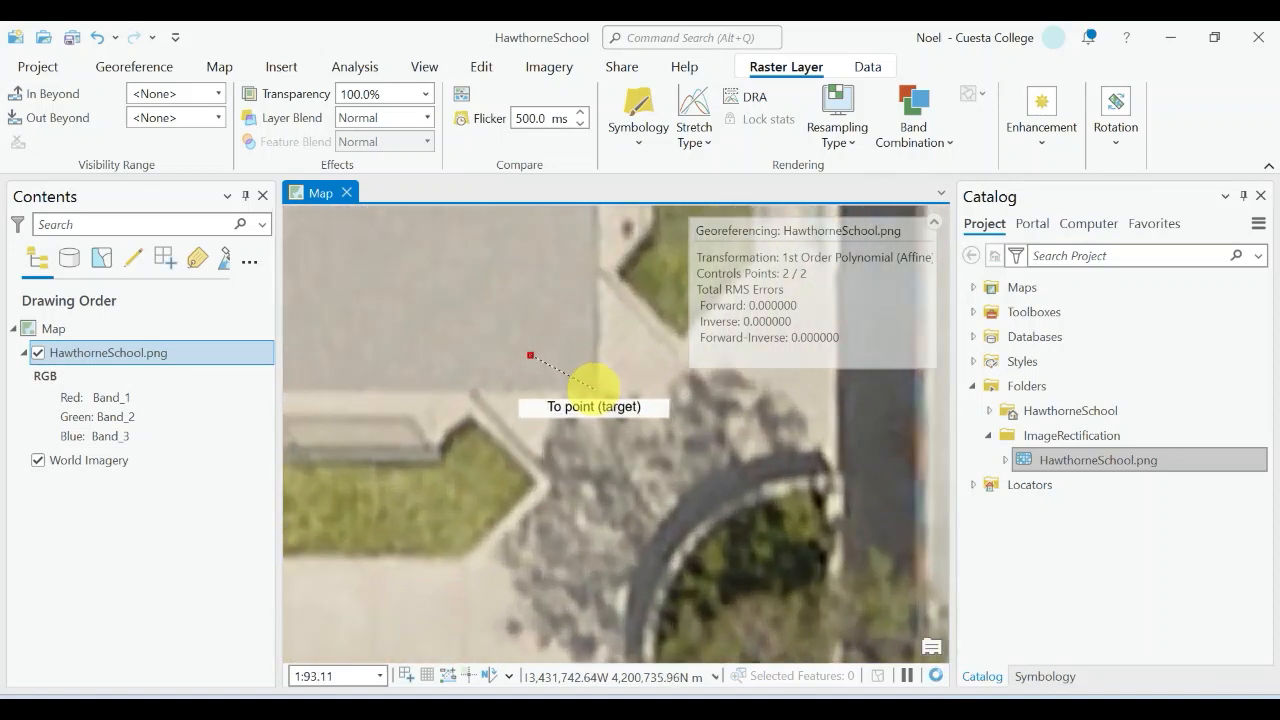
{"action": "scroll", "coordinate": [593, 388], "scroll_direction": "down", "scroll_amount": 8}
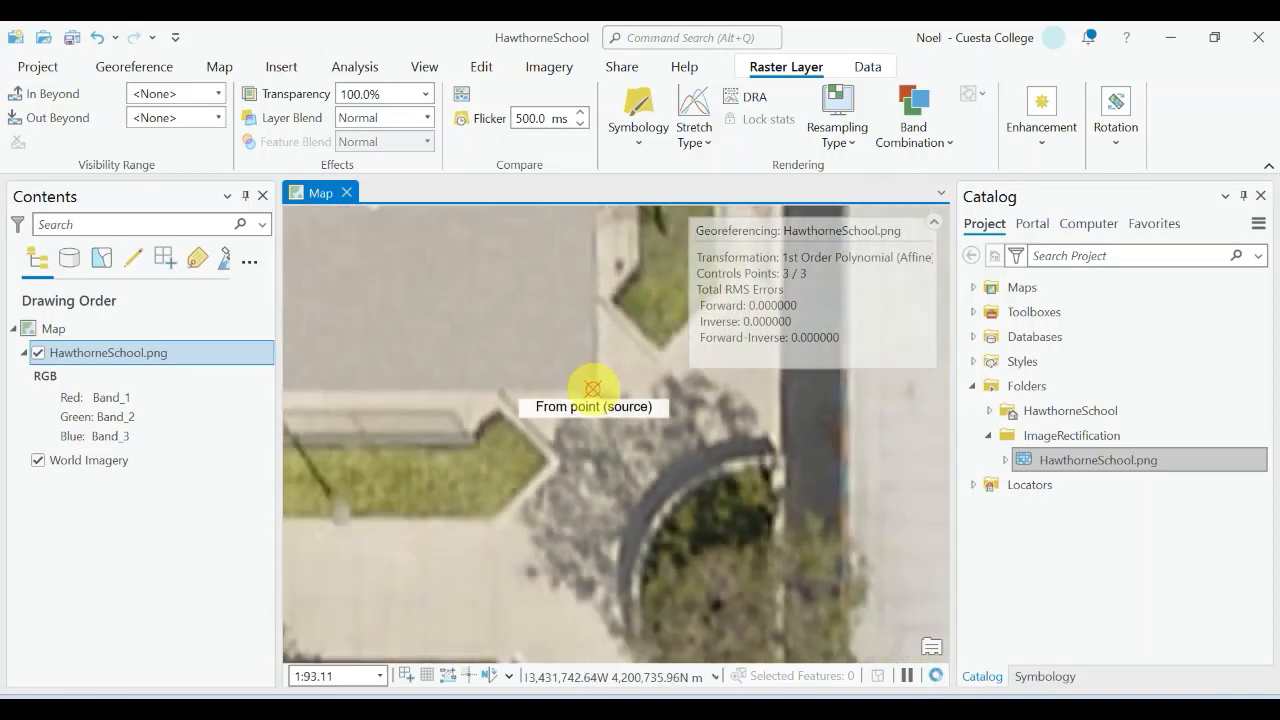
{"action": "scroll", "coordinate": [593, 388], "scroll_direction": "down", "scroll_amount": 3}
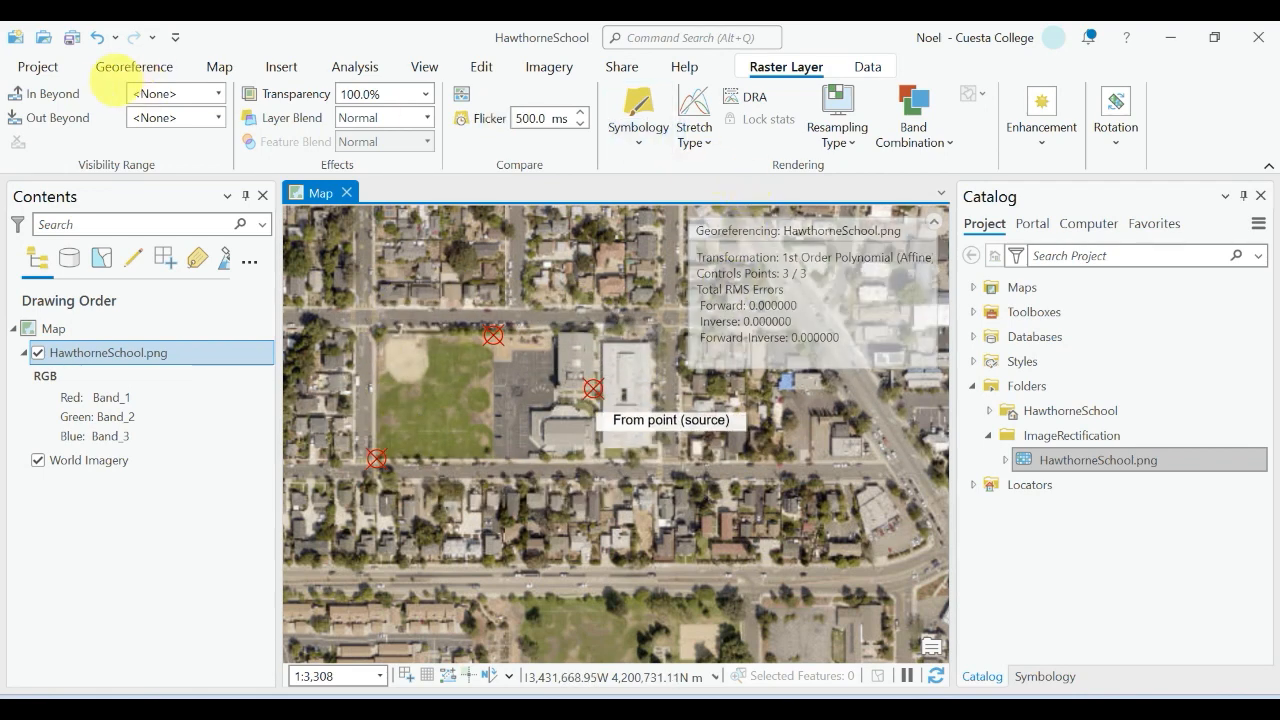
Save the georeferencing transformation to HawthorneSchool.png and open its control point table
{"action": "left_click", "coordinate": [118, 70]}
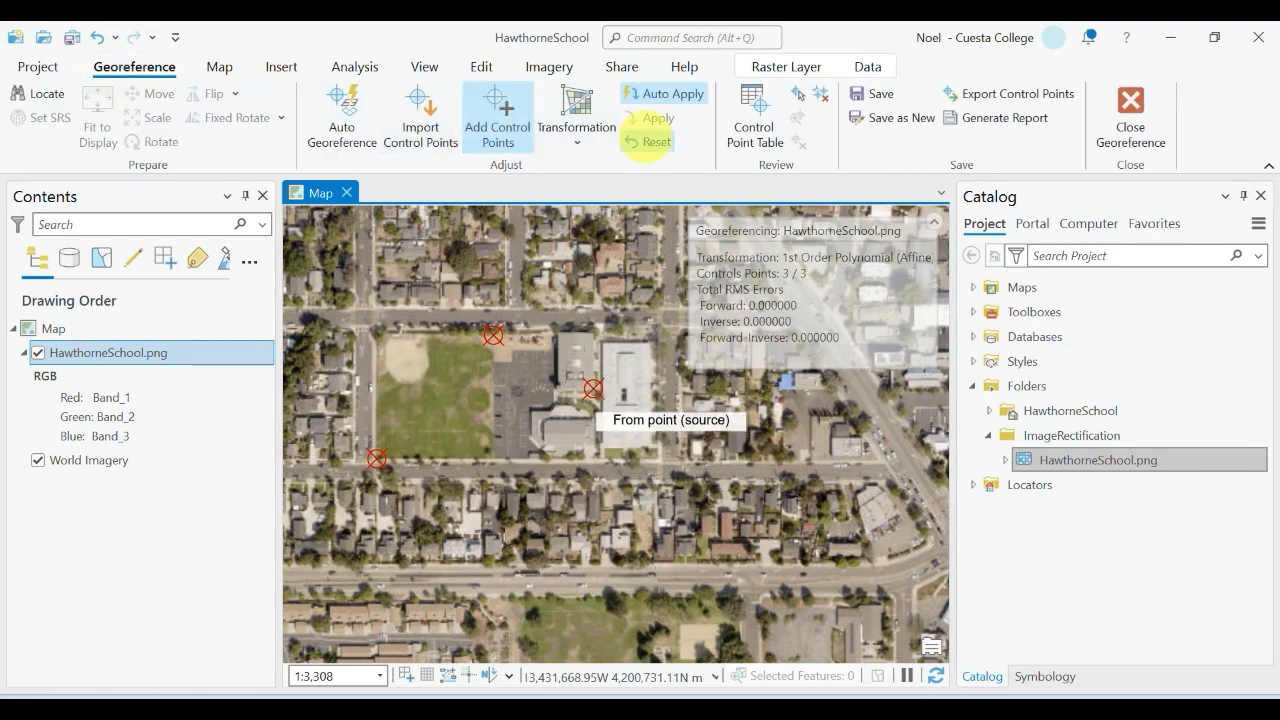
{"action": "left_click", "coordinate": [858, 94]}
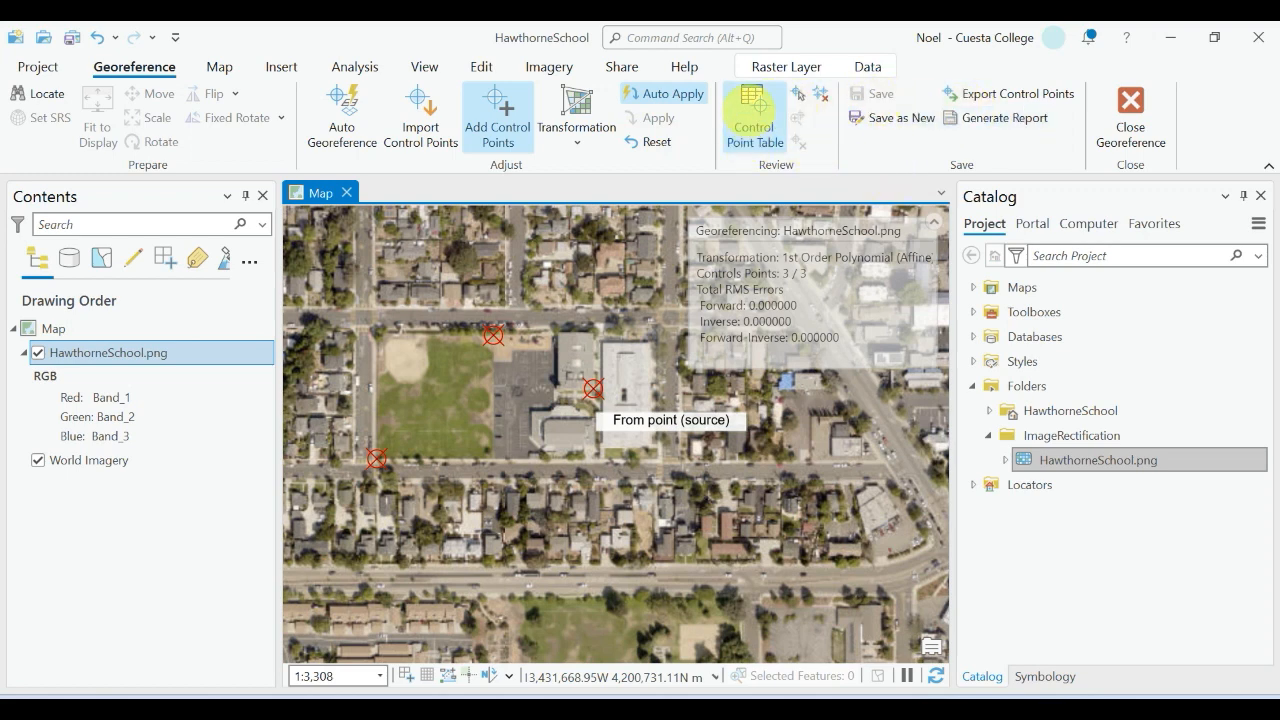
{"action": "left_click", "coordinate": [754, 100]}
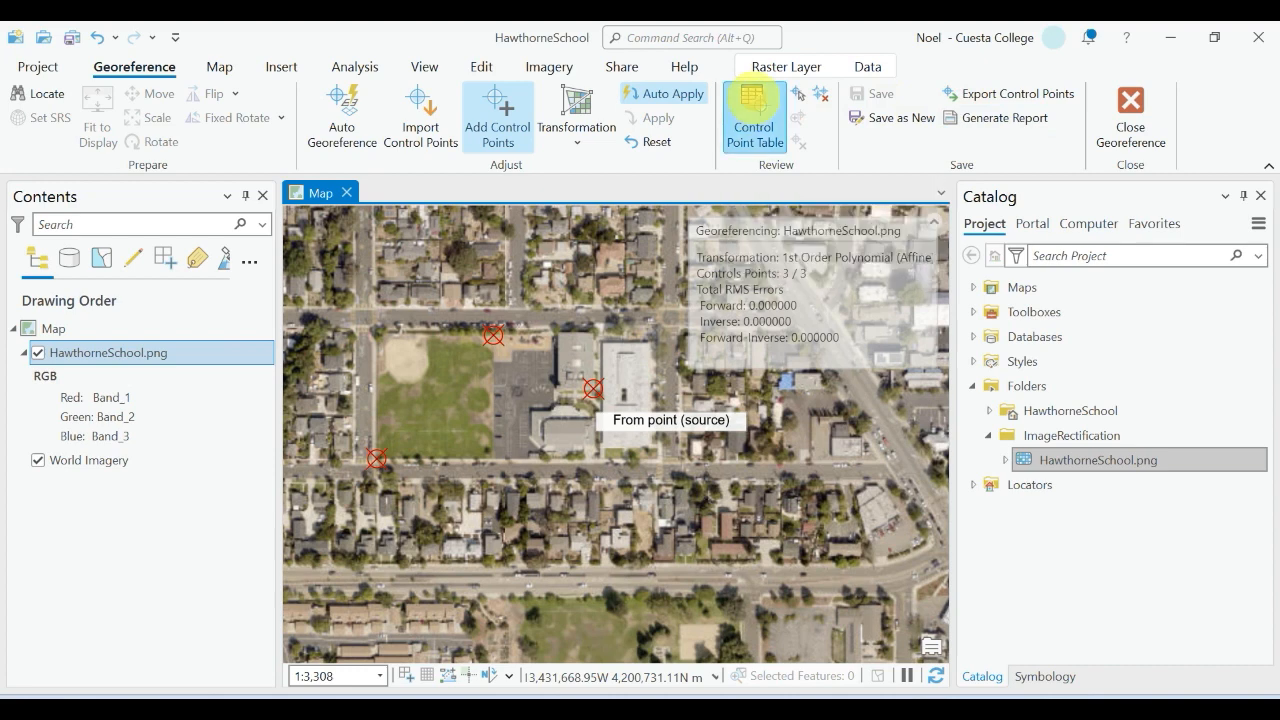
Give the map more room above the control point table and review the map coordinates and residuals of the three links
{"action": "left_click", "coordinate": [573, 528]}
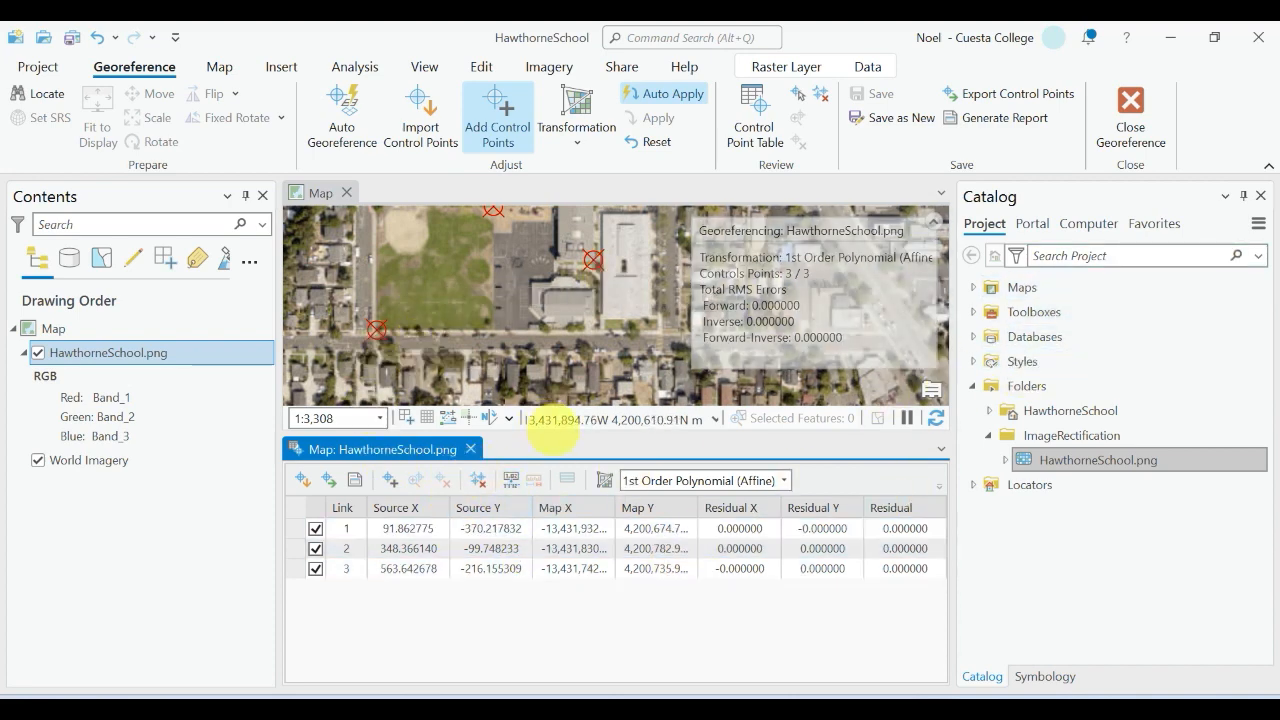
{"action": "left_click_drag", "start_coordinate": [555, 433], "coordinate": [562, 478]}
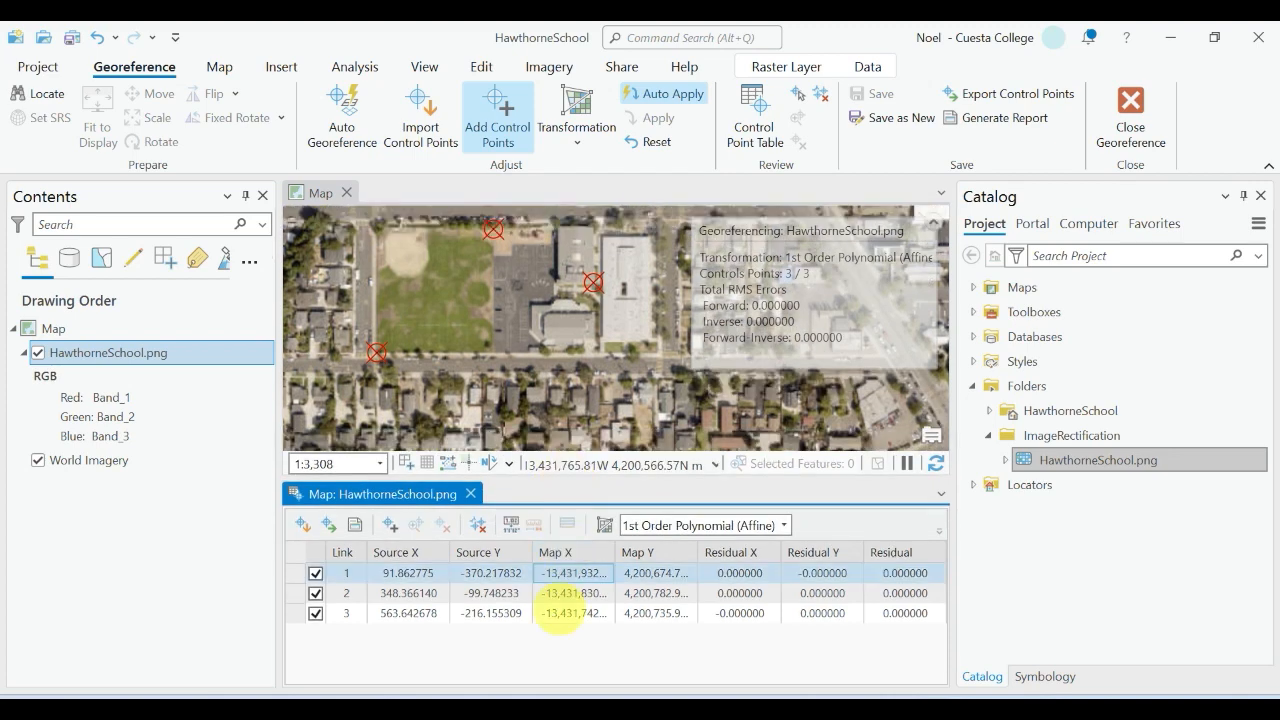
{"action": "left_click", "coordinate": [570, 614]}
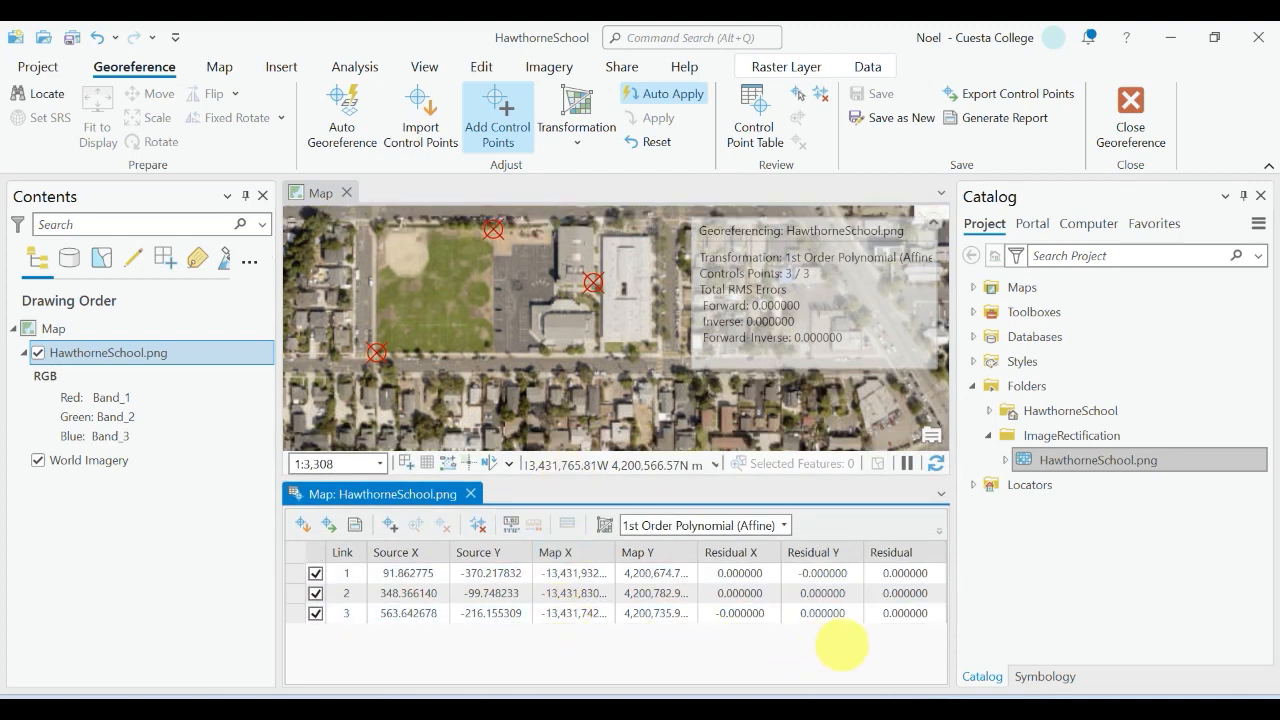
{"action": "left_click", "coordinate": [905, 573]}
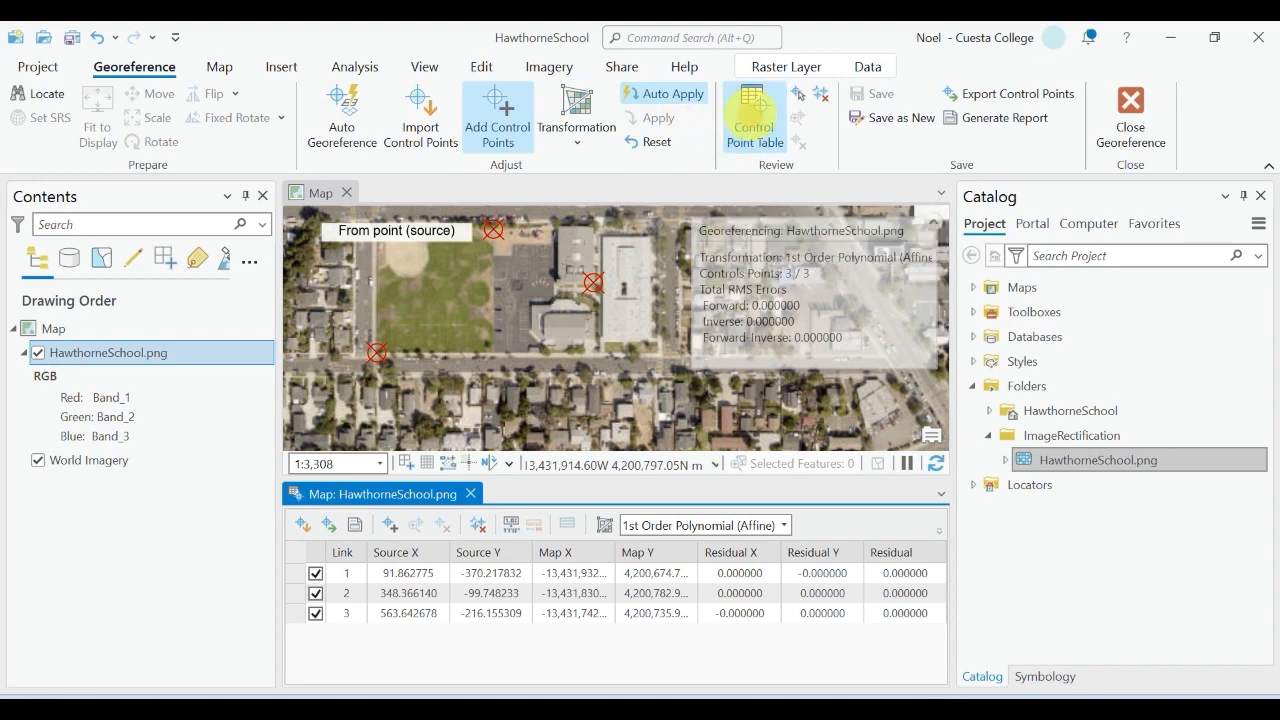
Set the transparency of HawthorneSchool.png to 0% so its playground markings can be used for another control point
{"action": "left_click", "coordinate": [758, 67]}
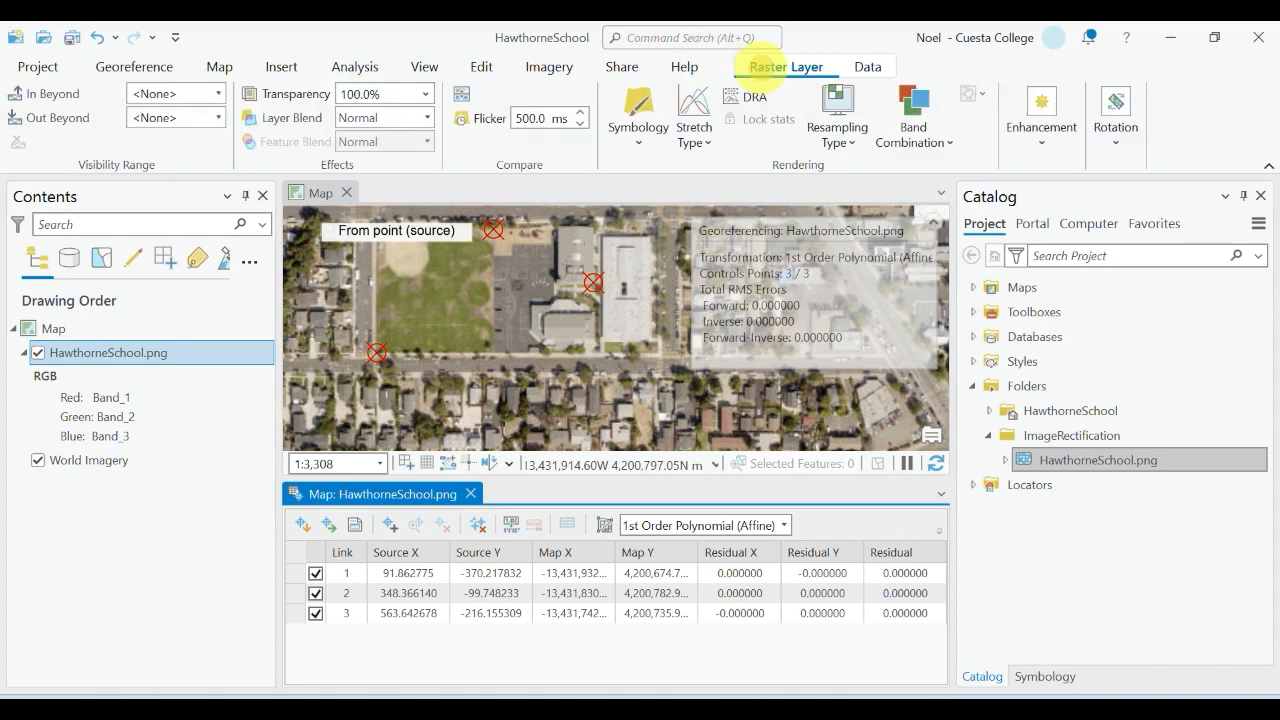
{"action": "left_click", "coordinate": [425, 94]}
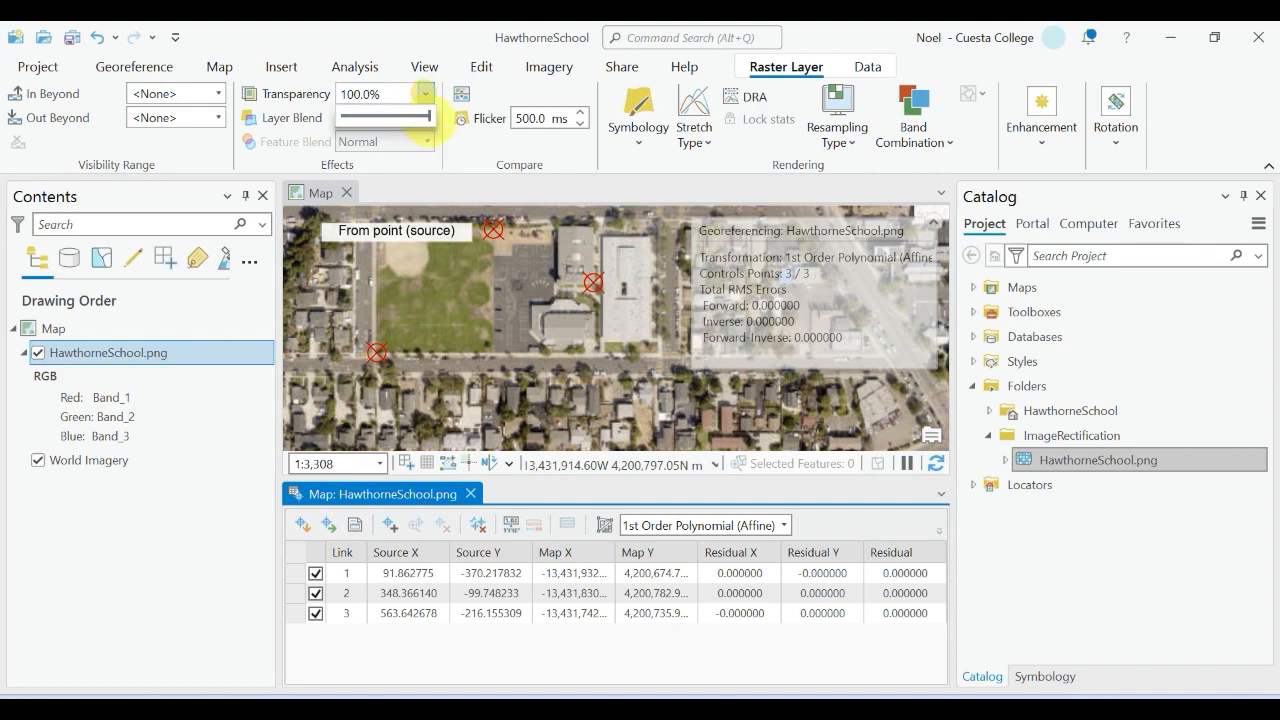
{"action": "left_click_drag", "start_coordinate": [425, 117], "coordinate": [308, 112]}
Place the fourth source point at the southwest corner of the easternmost basketball court, above the fan-shaped markings, in HawthorneSchool.png
{"action": "left_click", "coordinate": [134, 67]}
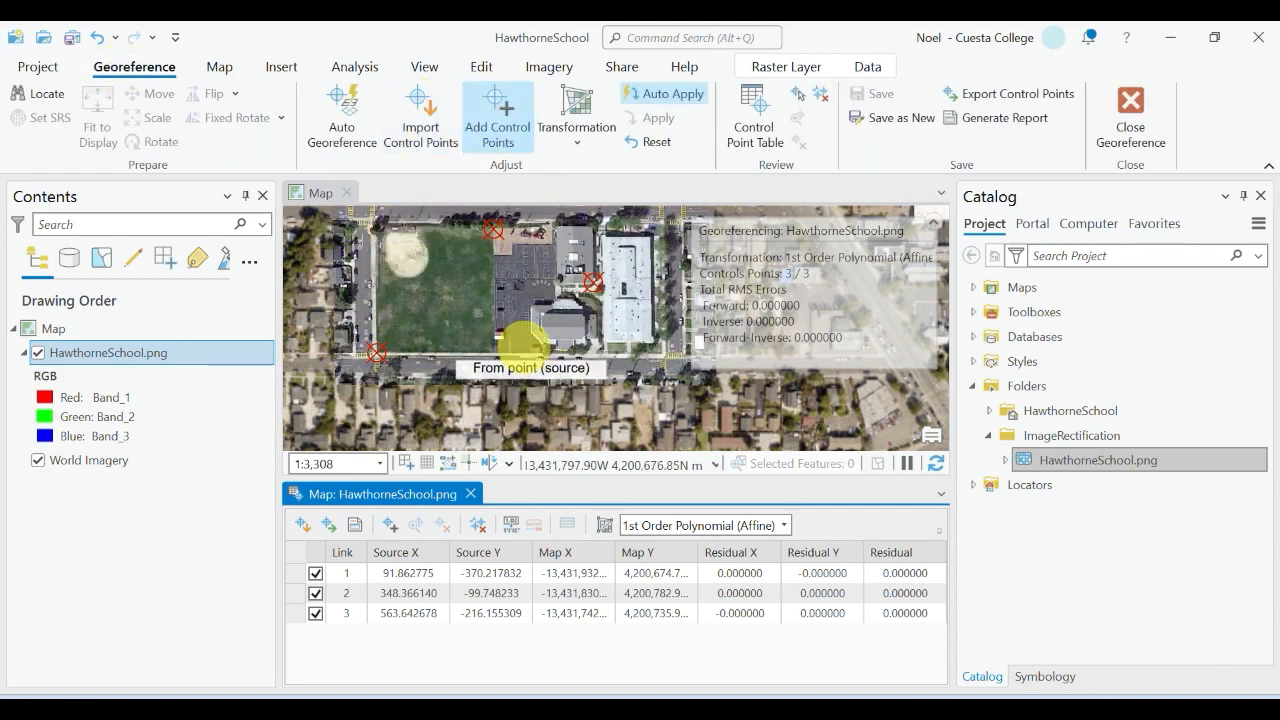
{"action": "scroll", "coordinate": [530, 285], "scroll_direction": "up", "scroll_amount": 5}
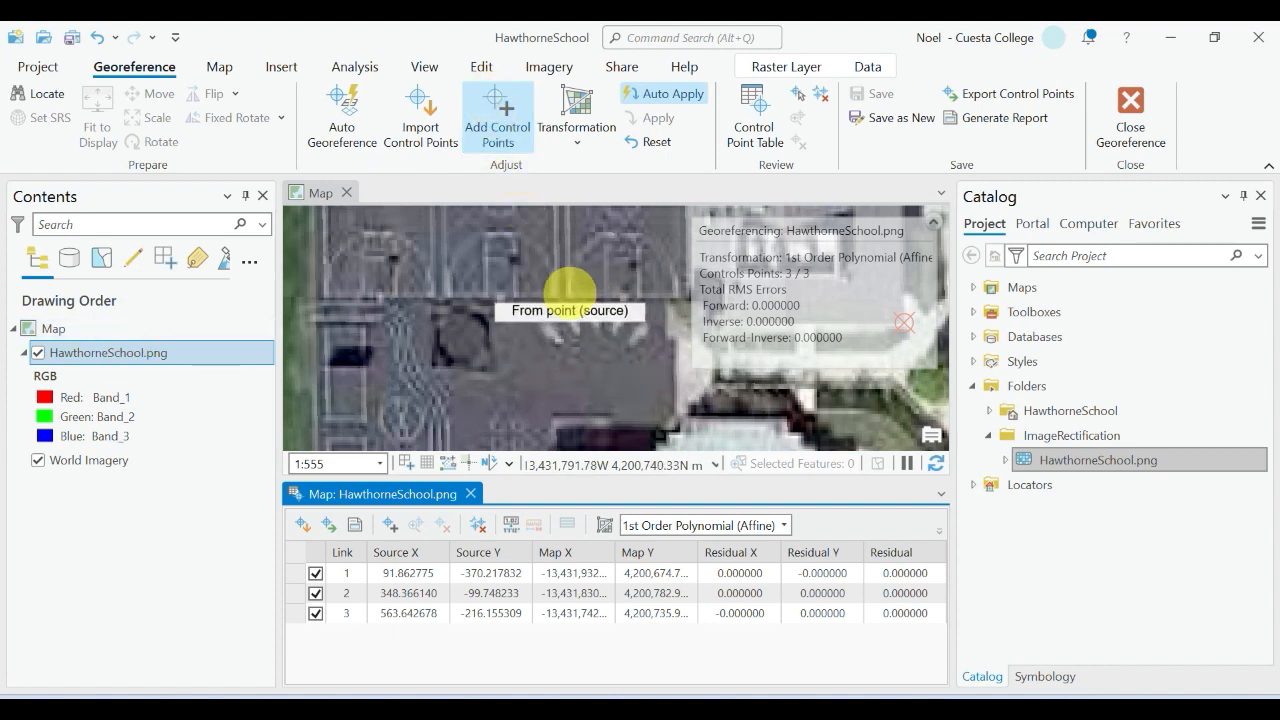
{"action": "left_click", "coordinate": [567, 294]}
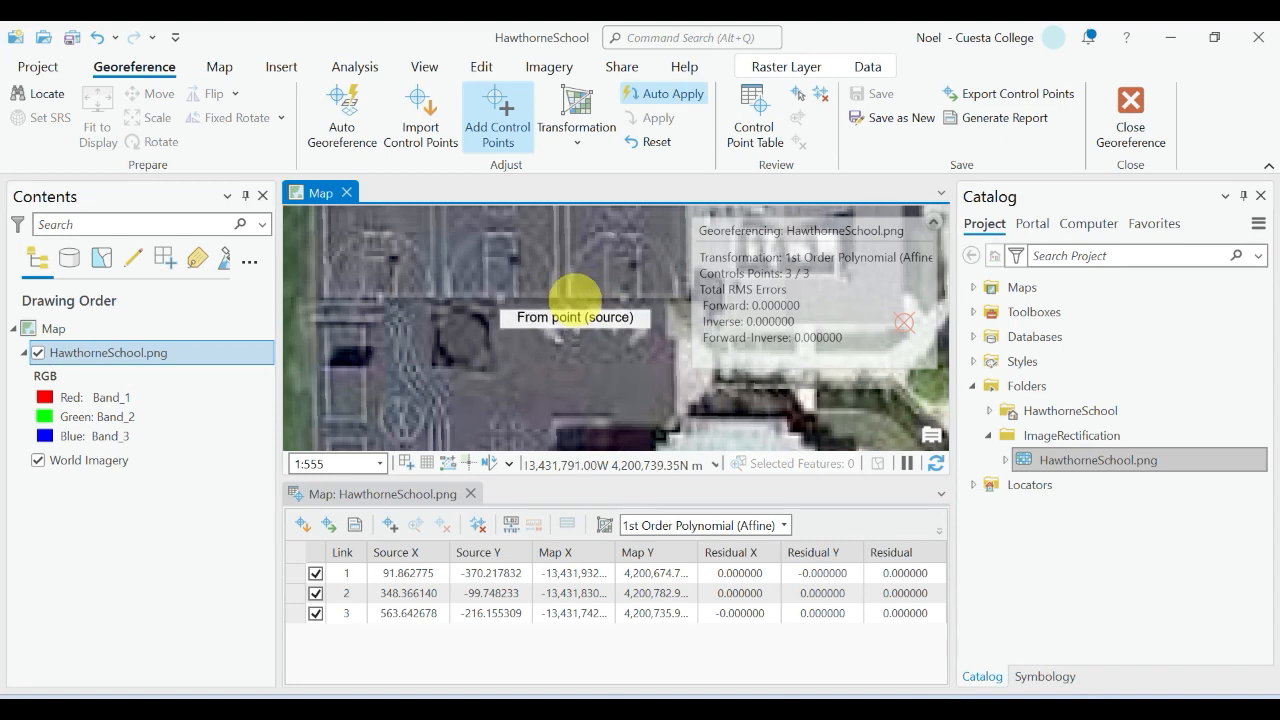
{"action": "scroll", "coordinate": [573, 298], "scroll_direction": "up", "scroll_amount": 3}
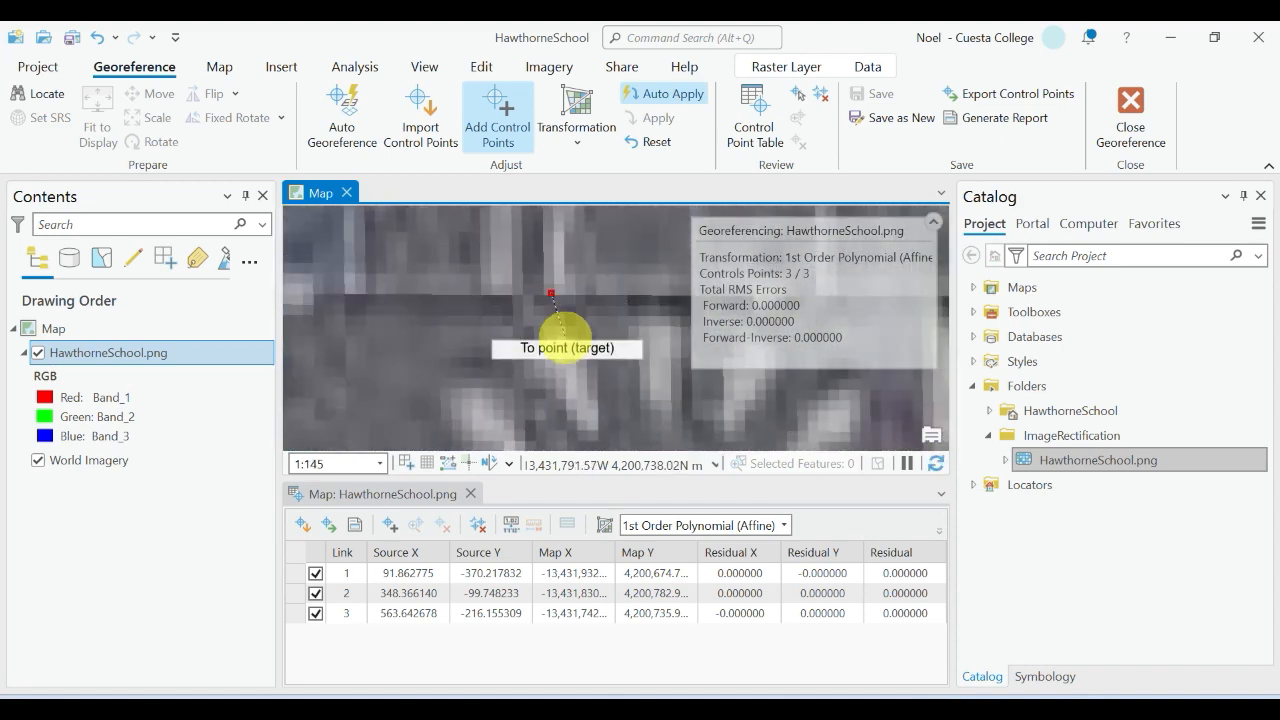
{"action": "scroll", "coordinate": [563, 335], "scroll_direction": "down", "scroll_amount": 6}
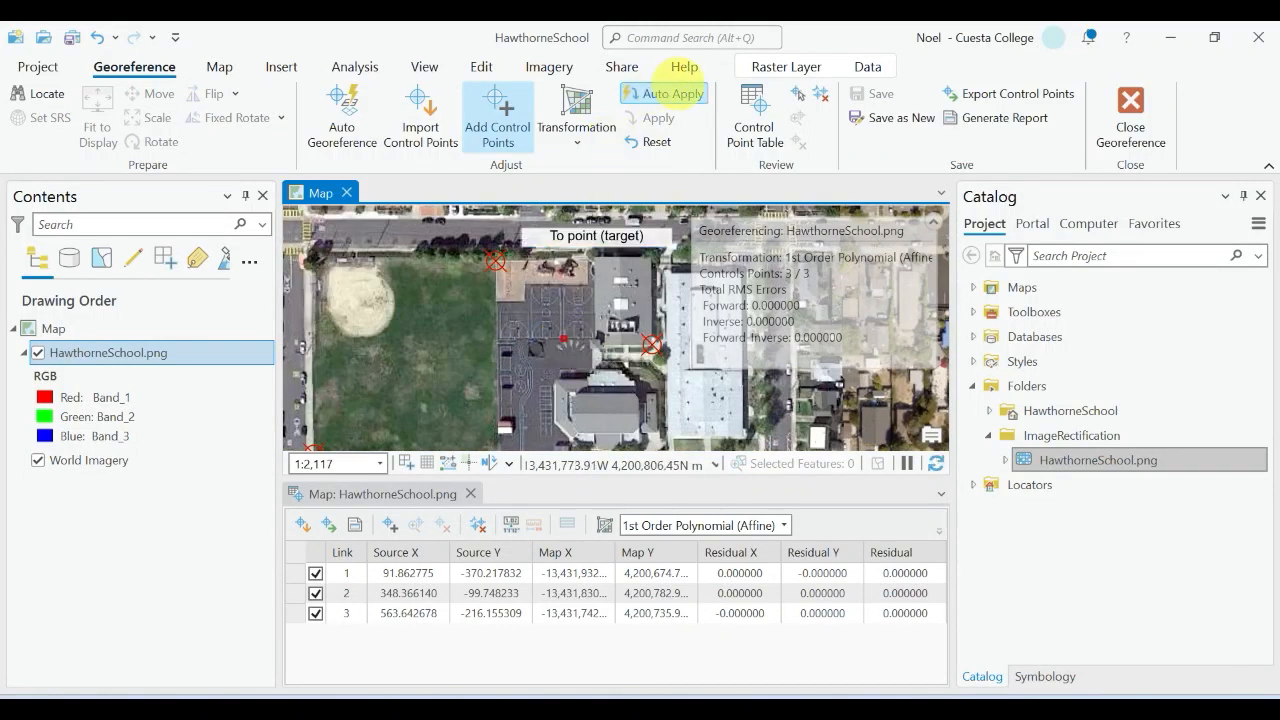
Set the transparency of HawthorneSchool.png to 100% to uncover the basketball courts on the basemap
{"action": "left_click", "coordinate": [786, 66]}
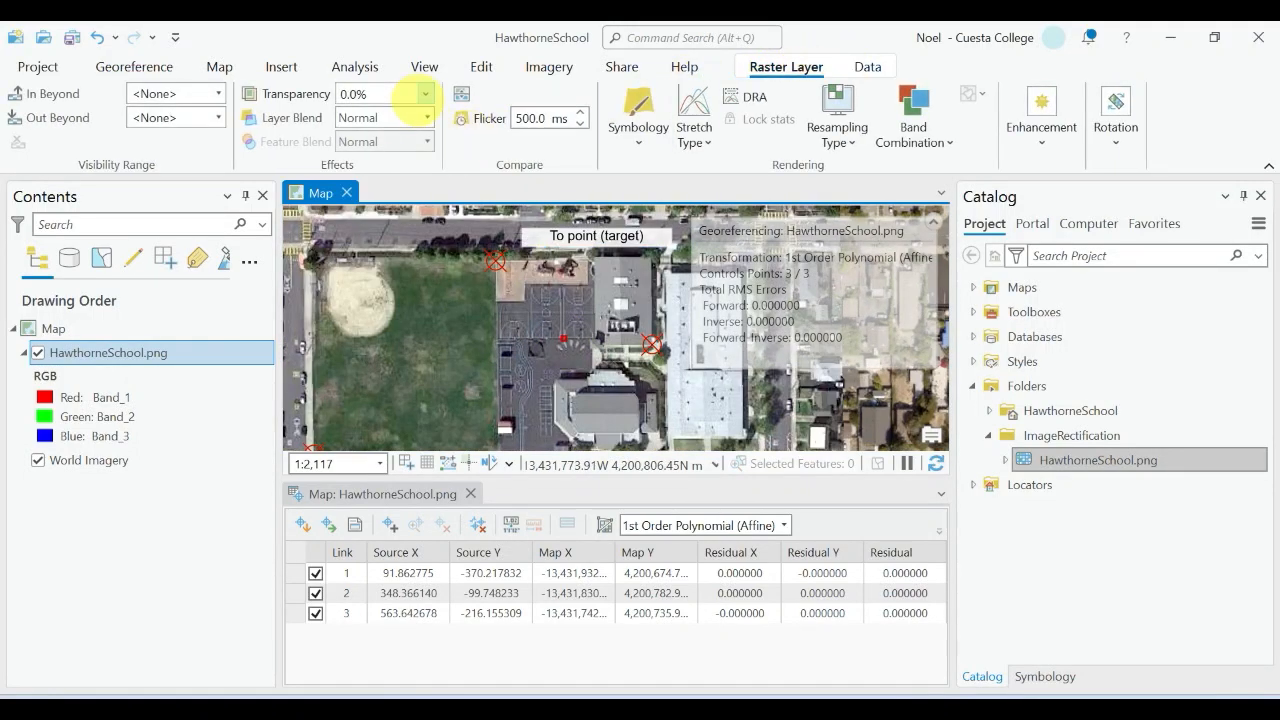
{"action": "left_click", "coordinate": [424, 94]}
{"action": "left_click_drag", "start_coordinate": [342, 116], "coordinate": [431, 116]}
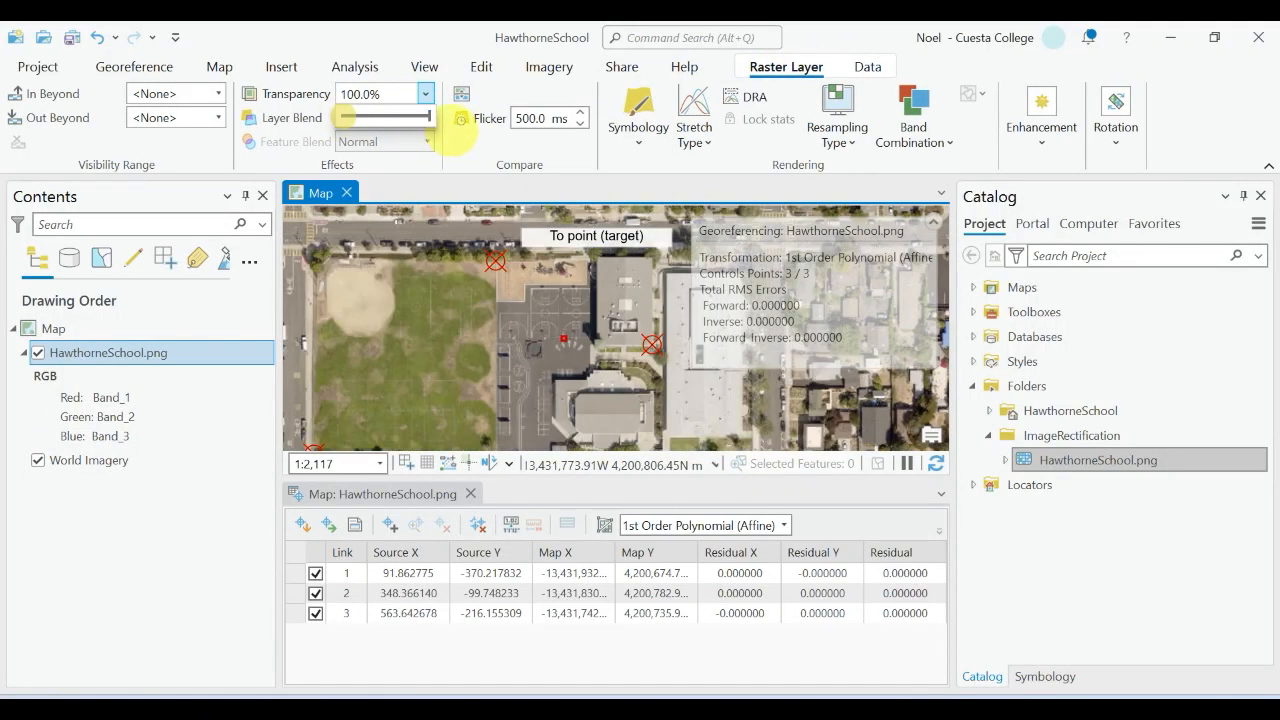
Place the fourth target point at the matching southwest corner of the easternmost basketball court on World Imagery, and check link 4's residual
{"action": "scroll", "coordinate": [571, 363], "scroll_direction": "up", "scroll_amount": 4}
{"action": "left_click", "coordinate": [605, 263]}
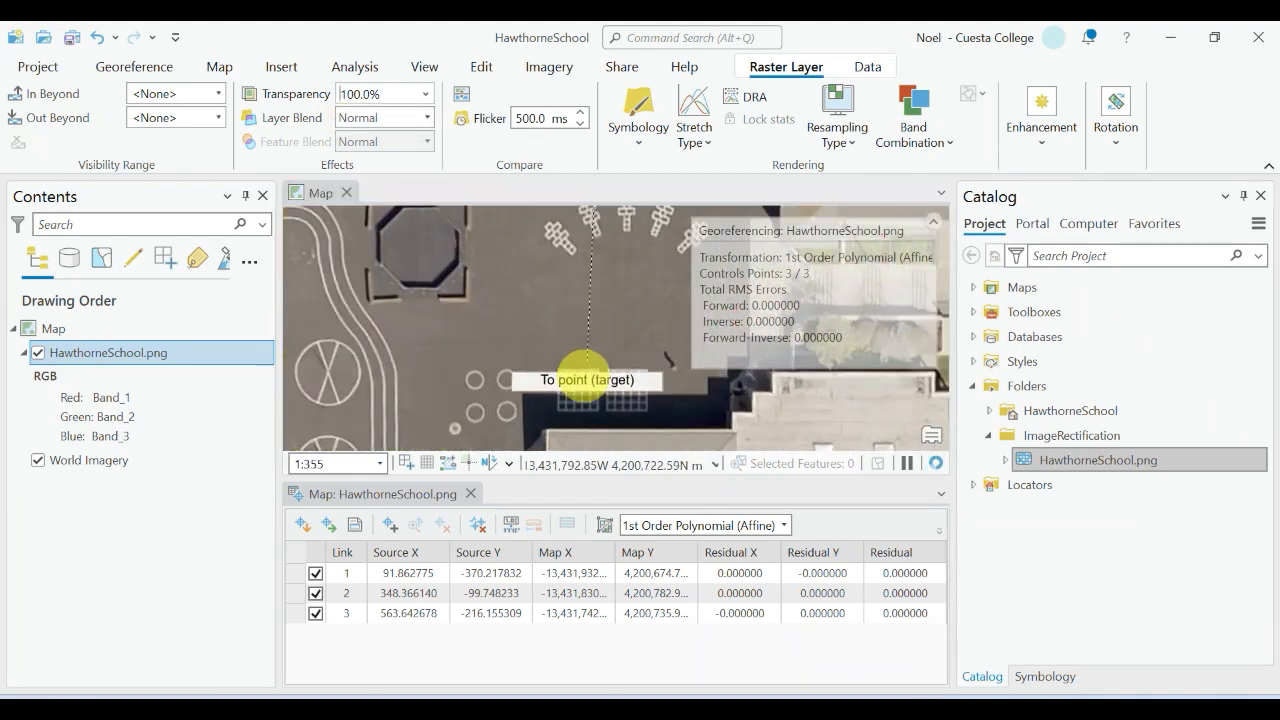
{"action": "left_click_drag", "start_coordinate": [580, 280], "coordinate": [560, 390]}
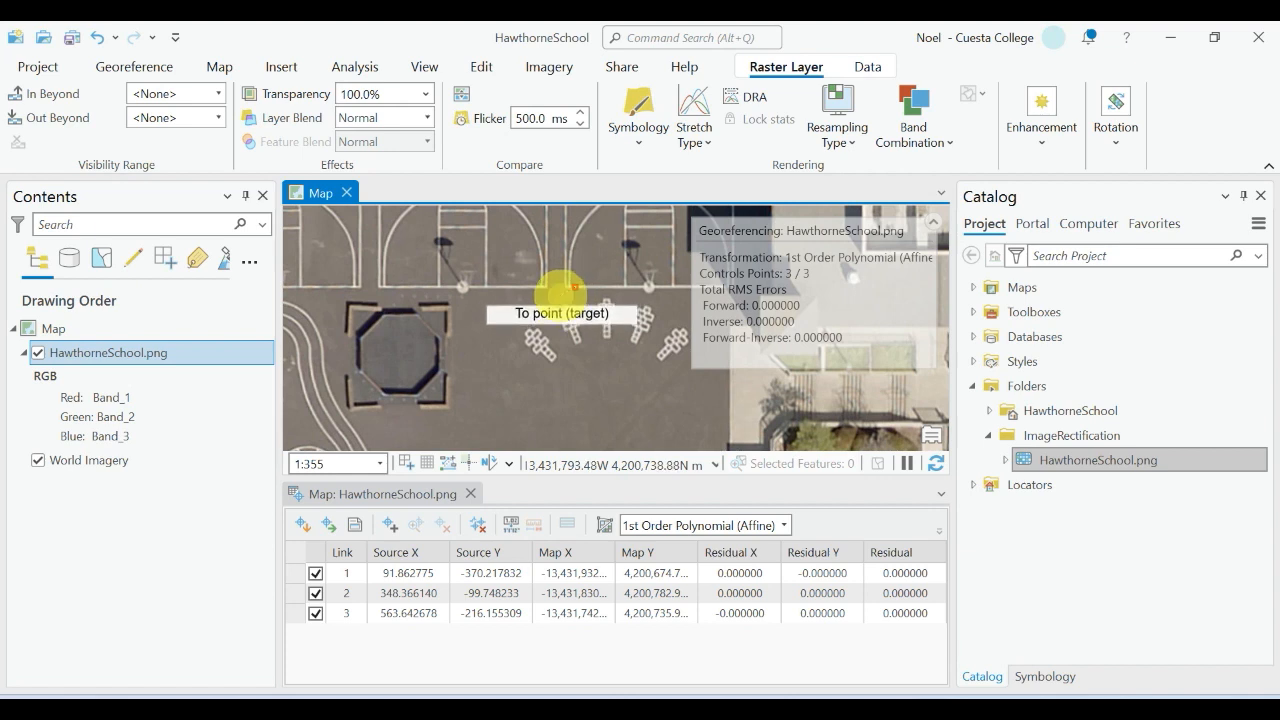
{"action": "left_click", "coordinate": [564, 290]}
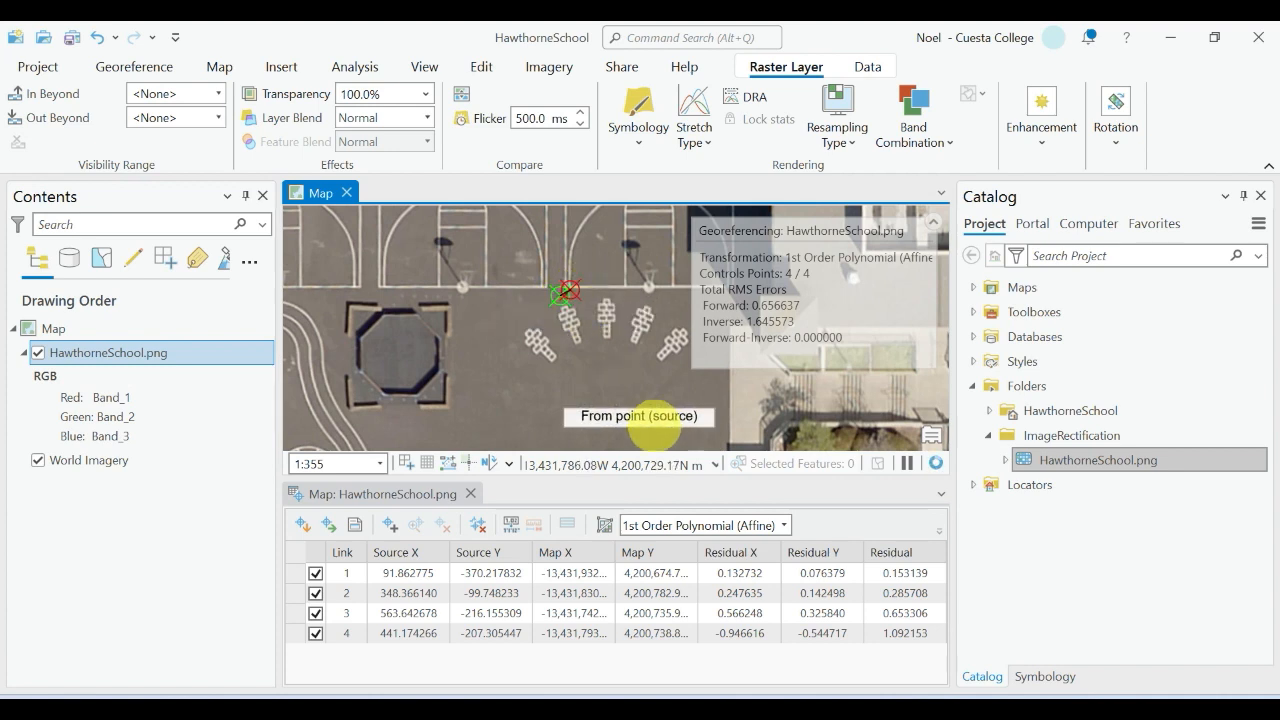
{"action": "left_click", "coordinate": [879, 634]}
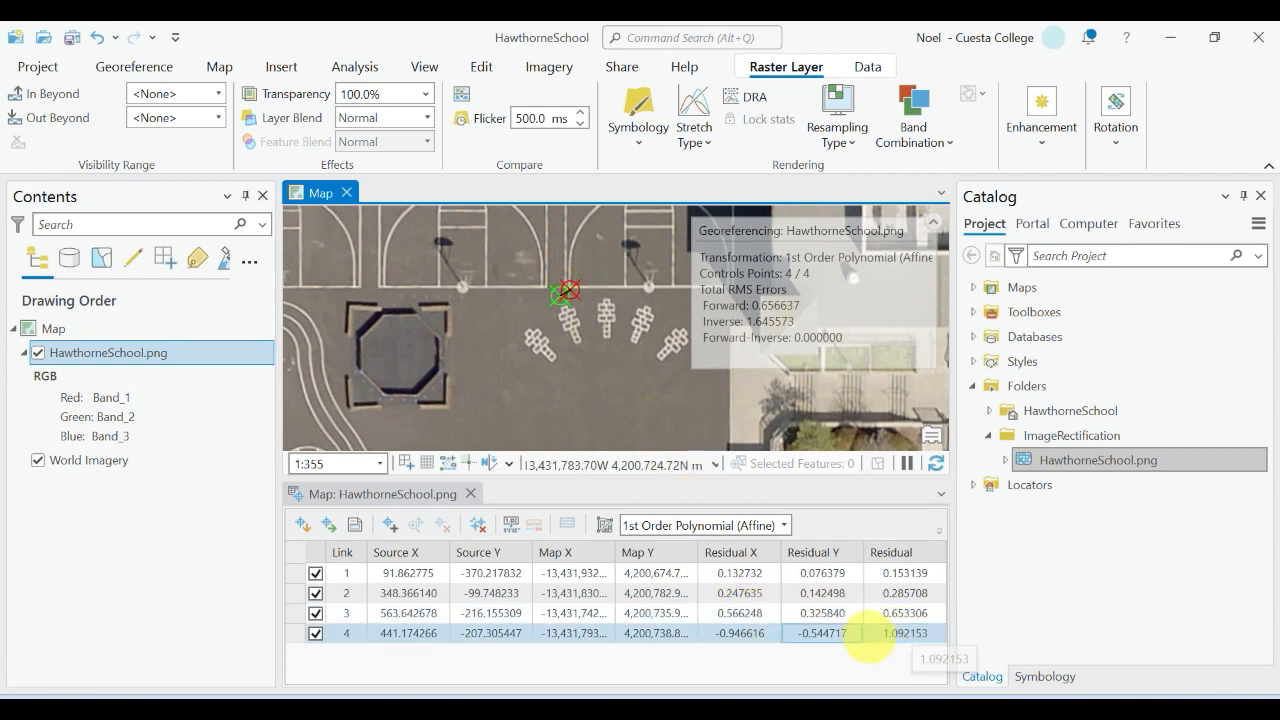
Compare the residual values of links 1 through 4 in the control point table
{"action": "left_click", "coordinate": [906, 613]}
{"action": "left_click", "coordinate": [906, 593]}
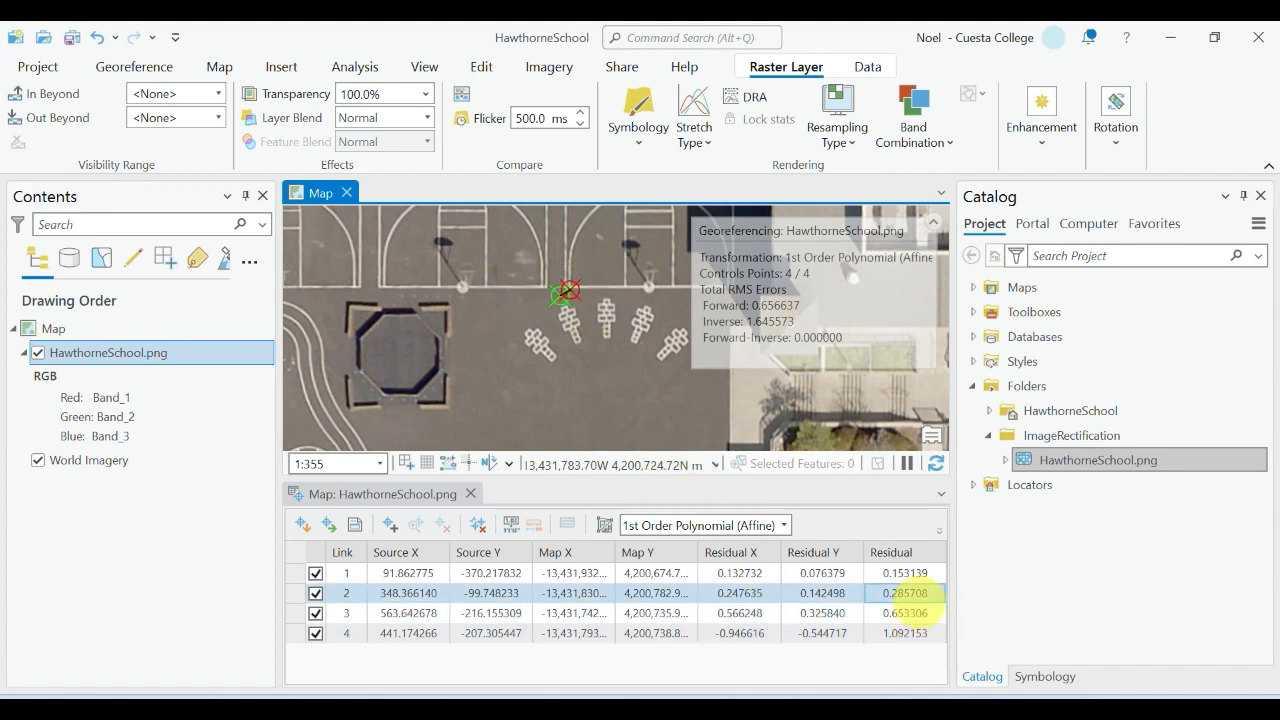
{"action": "left_click", "coordinate": [906, 573]}
{"action": "left_click", "coordinate": [908, 593]}
{"action": "mouse_move", "coordinate": [925, 606]}
{"action": "left_mouse_down"}
{"action": "mouse_move", "coordinate": [923, 595]}
{"action": "mouse_move", "coordinate": [925, 606]}
{"action": "left_mouse_up"}
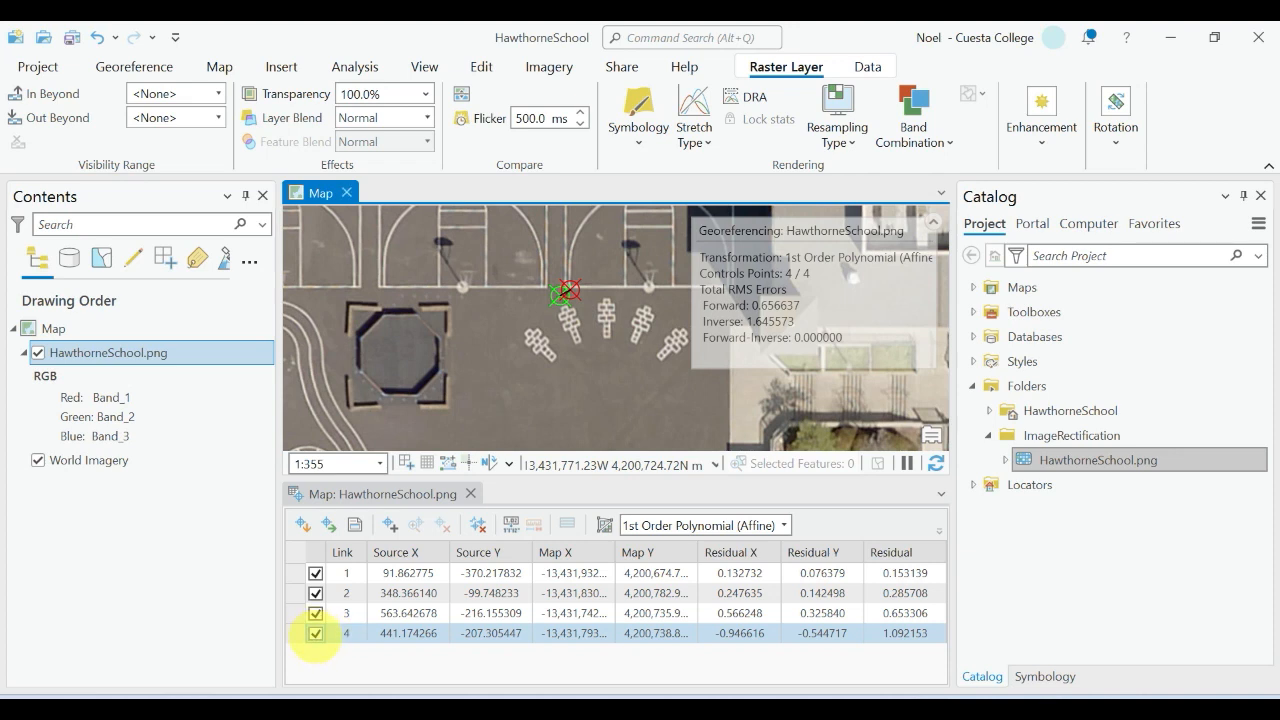
Disable control point link 4, check the residuals of the remaining links, and delete link 4
{"action": "left_click", "coordinate": [315, 633]}
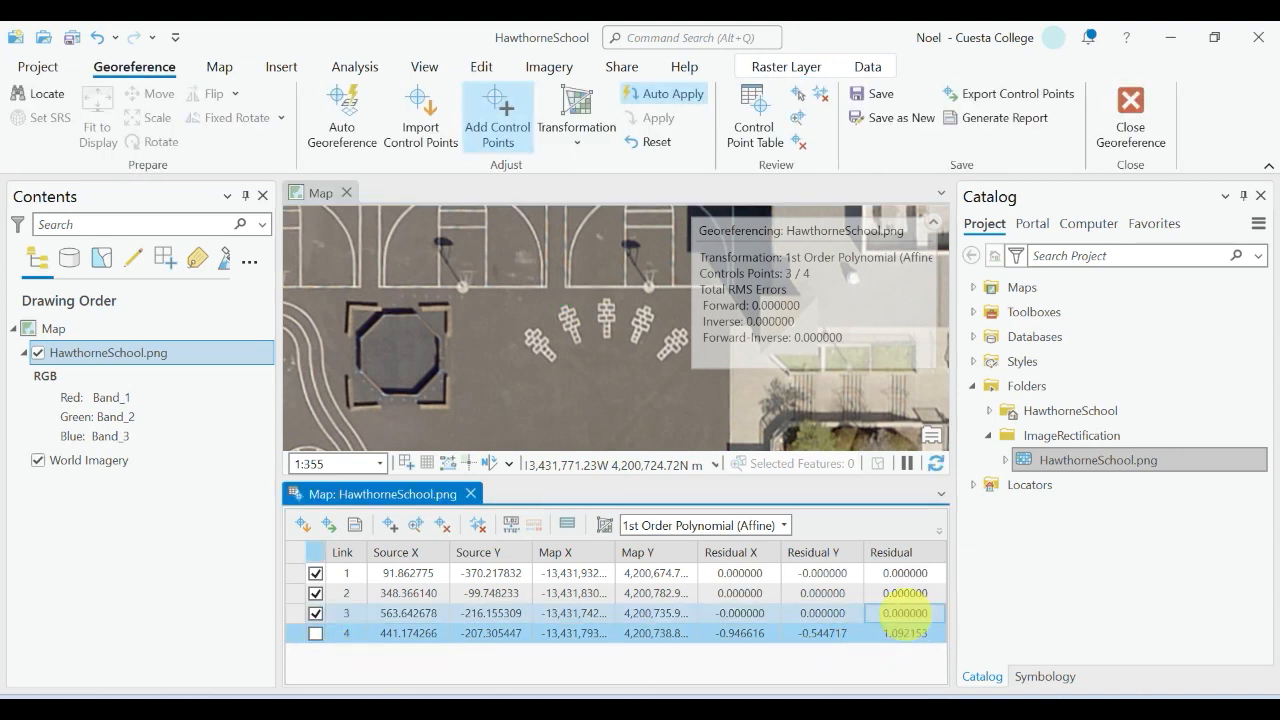
{"action": "left_click", "coordinate": [914, 575]}
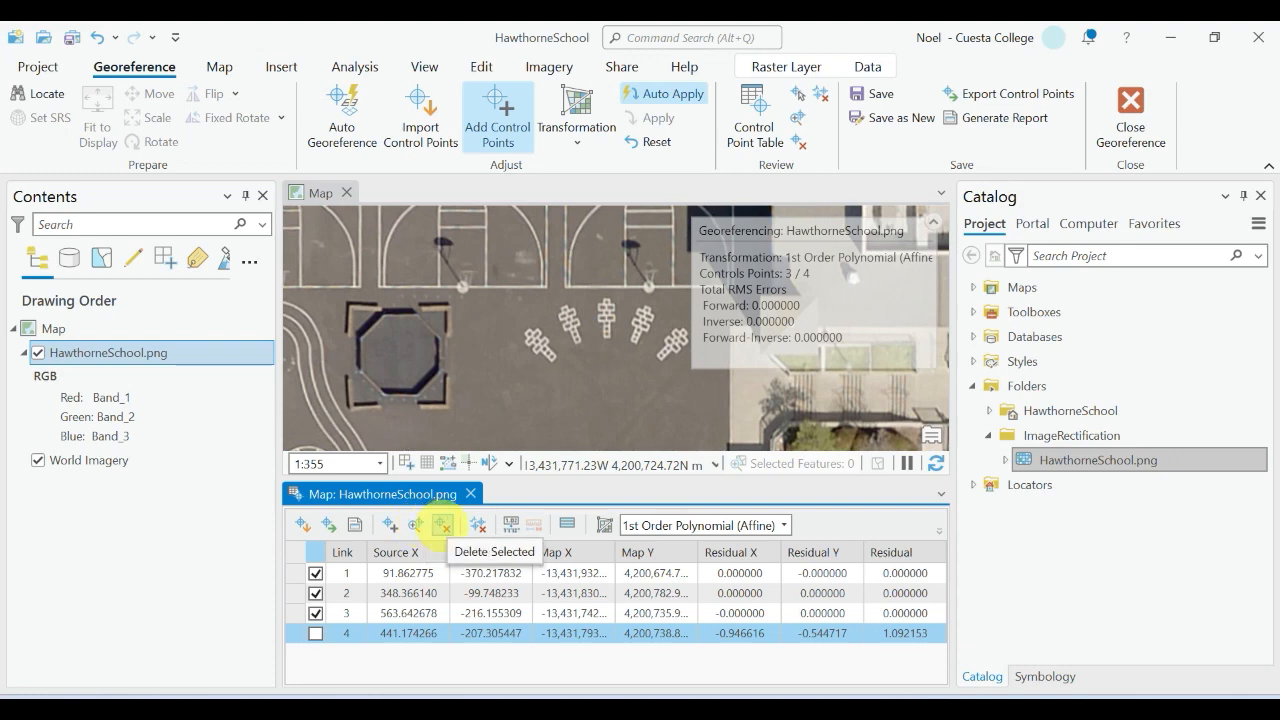
{"action": "left_click", "coordinate": [443, 525]}
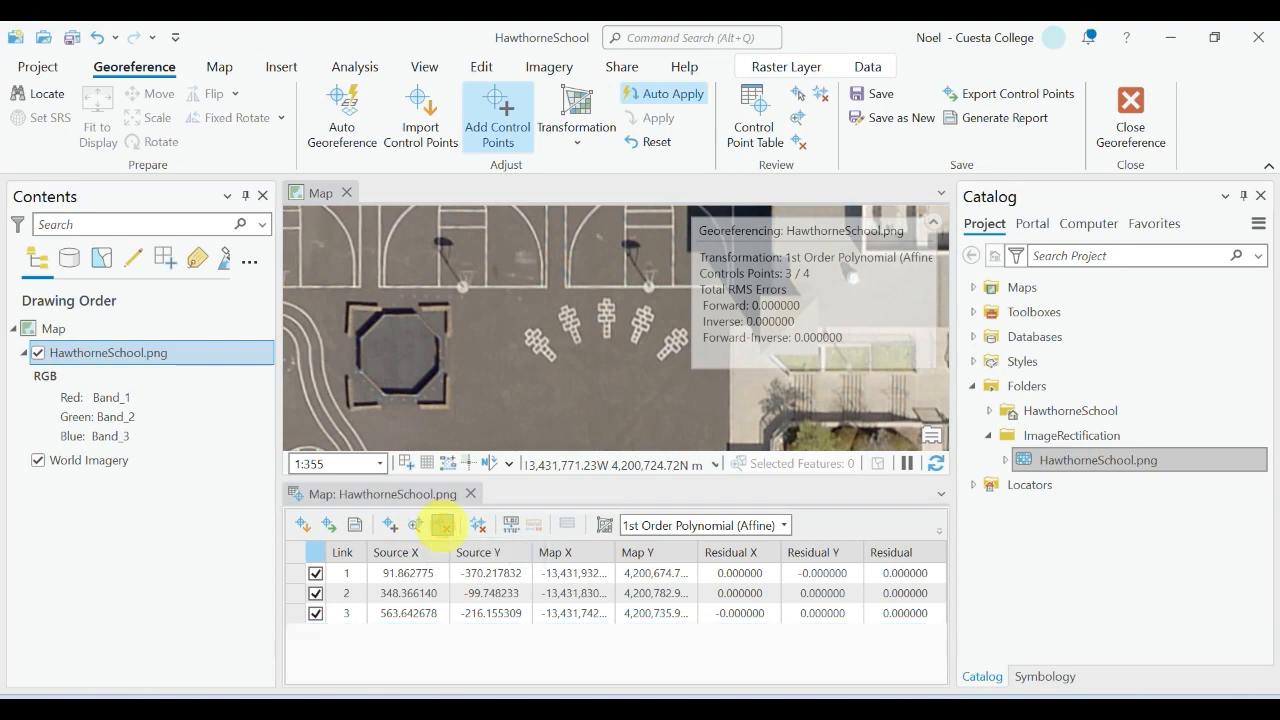
Close the control point table and set the transparency of HawthorneSchool.png to 2.3% so the georeferenced image shows over the basemap
{"action": "scroll", "coordinate": [572, 355], "scroll_direction": "down", "scroll_amount": 5}
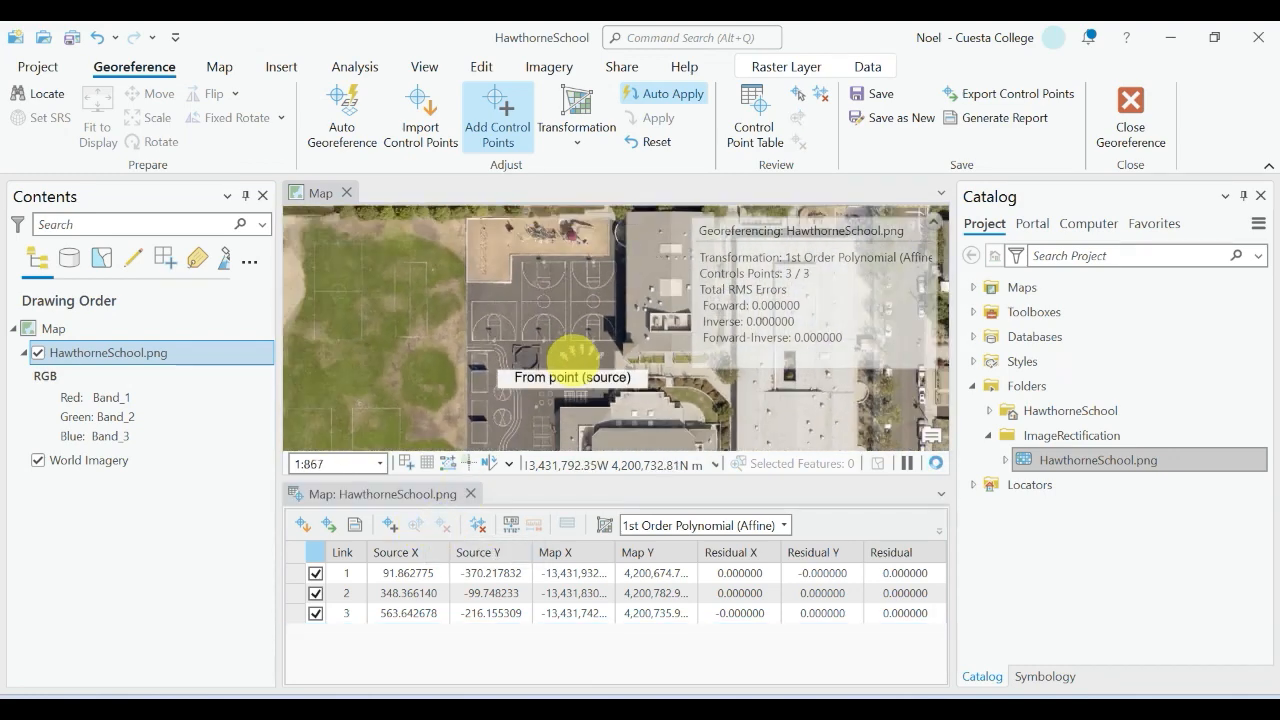
{"action": "left_click", "coordinate": [573, 359]}
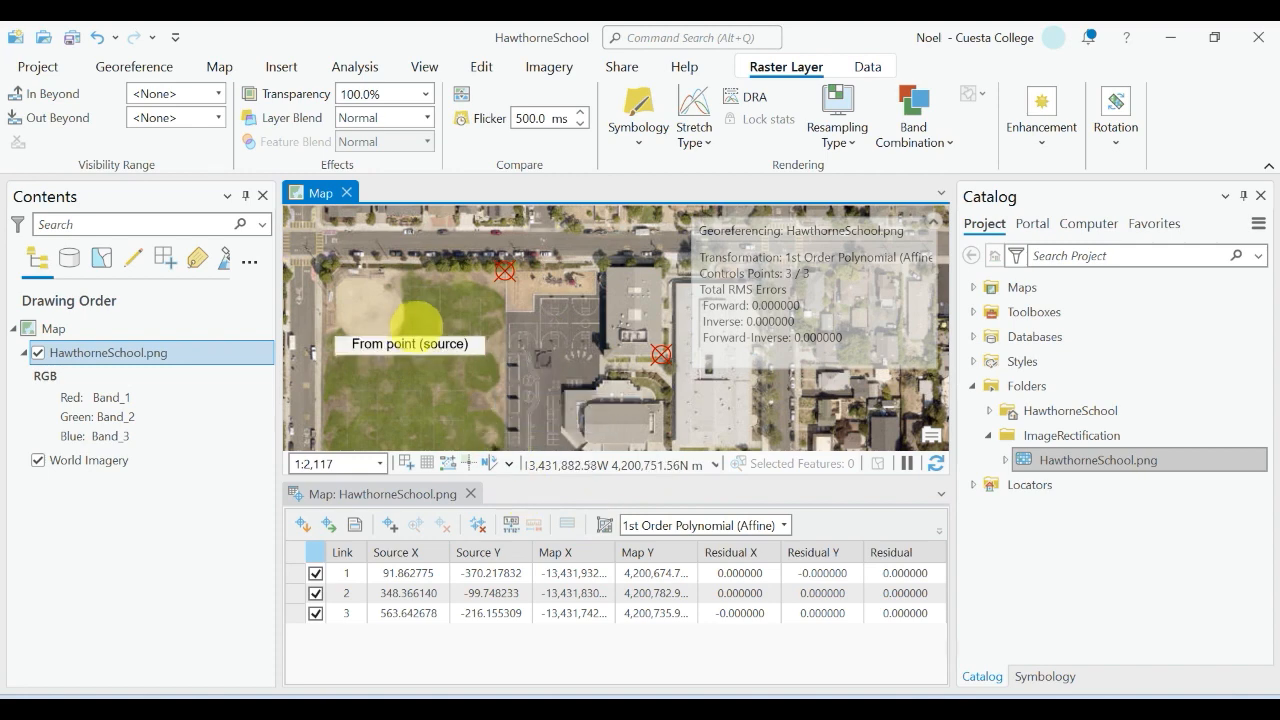
{"action": "left_click_drag", "start_coordinate": [566, 368], "coordinate": [443, 243]}
{"action": "left_click_drag", "start_coordinate": [548, 310], "coordinate": [470, 385]}
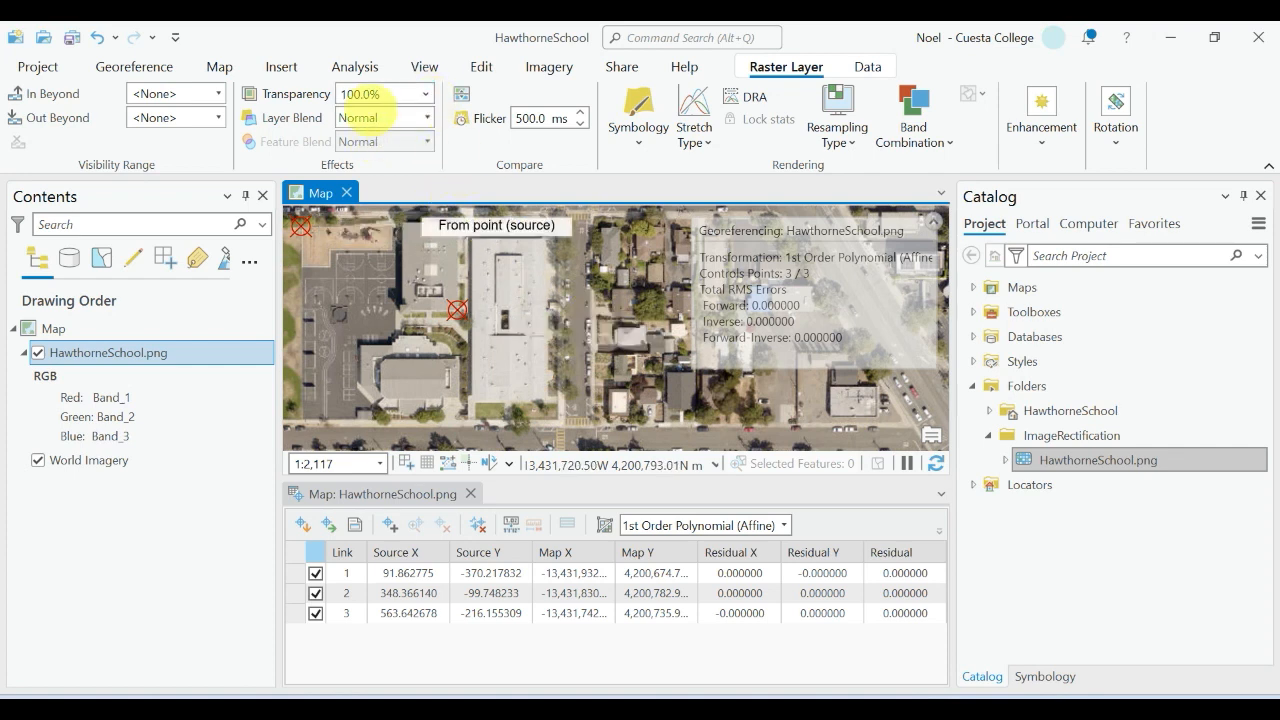
{"action": "left_click", "coordinate": [426, 93]}
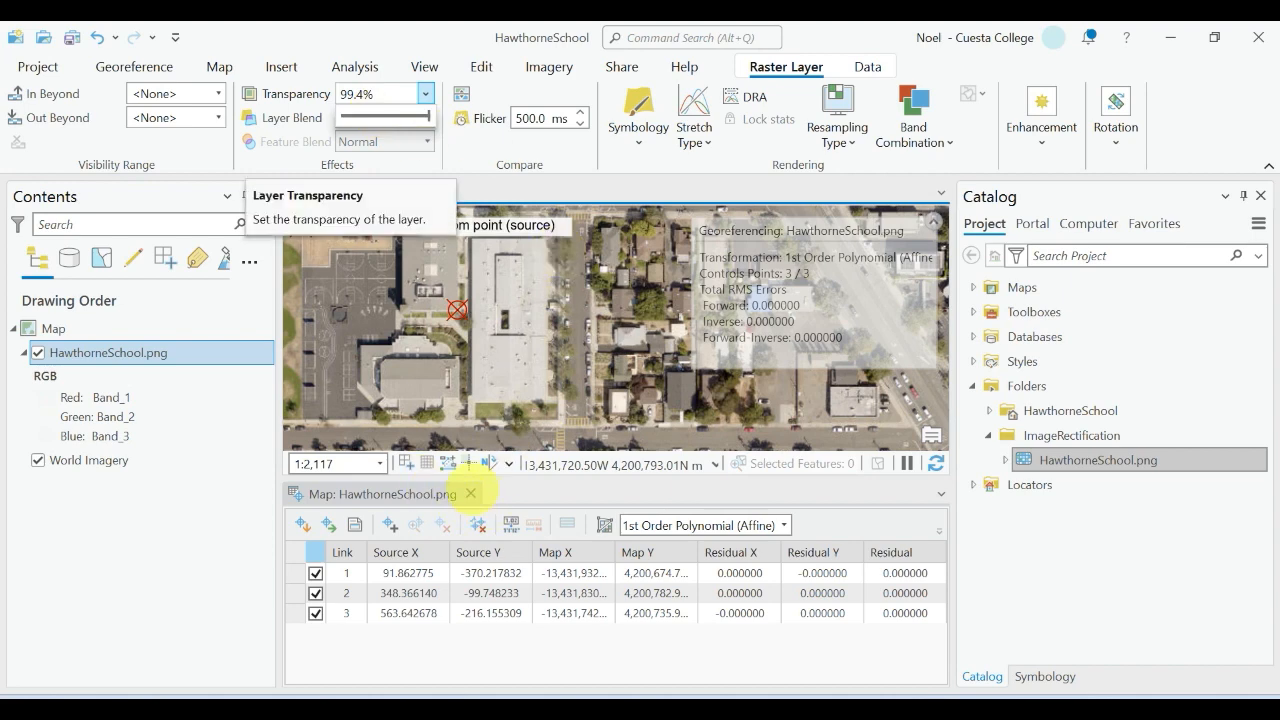
{"action": "left_click", "coordinate": [470, 493]}
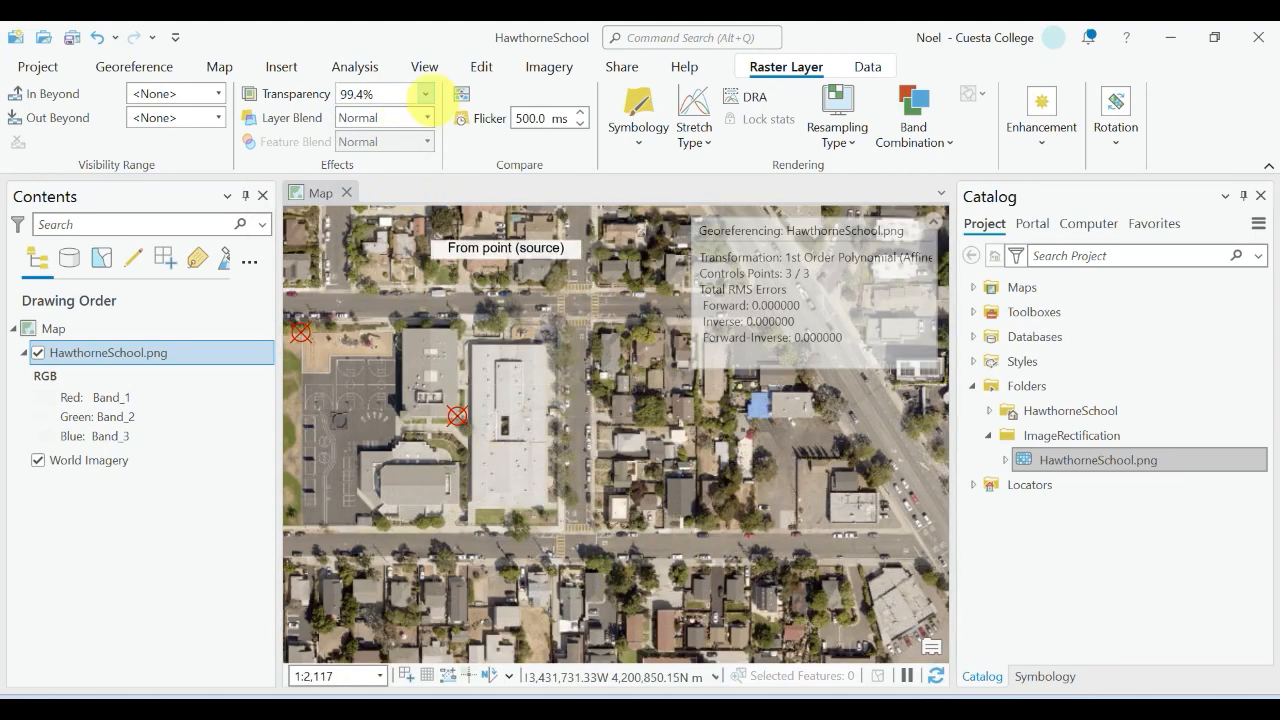
{"action": "left_click_drag", "start_coordinate": [428, 116], "coordinate": [346, 117]}
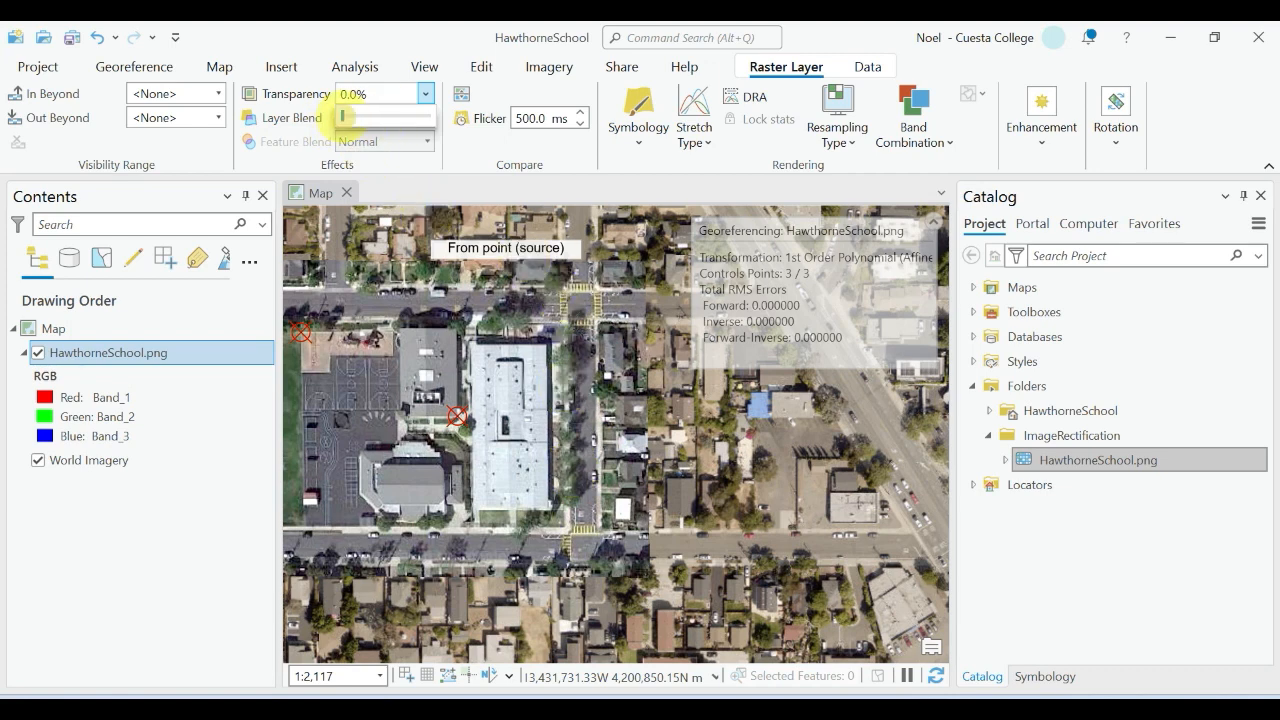
{"action": "mouse_move", "coordinate": [342, 116]}
{"action": "left_mouse_down"}
{"action": "mouse_move", "coordinate": [395, 117]}
{"action": "mouse_move", "coordinate": [346, 117]}
{"action": "left_mouse_up"}
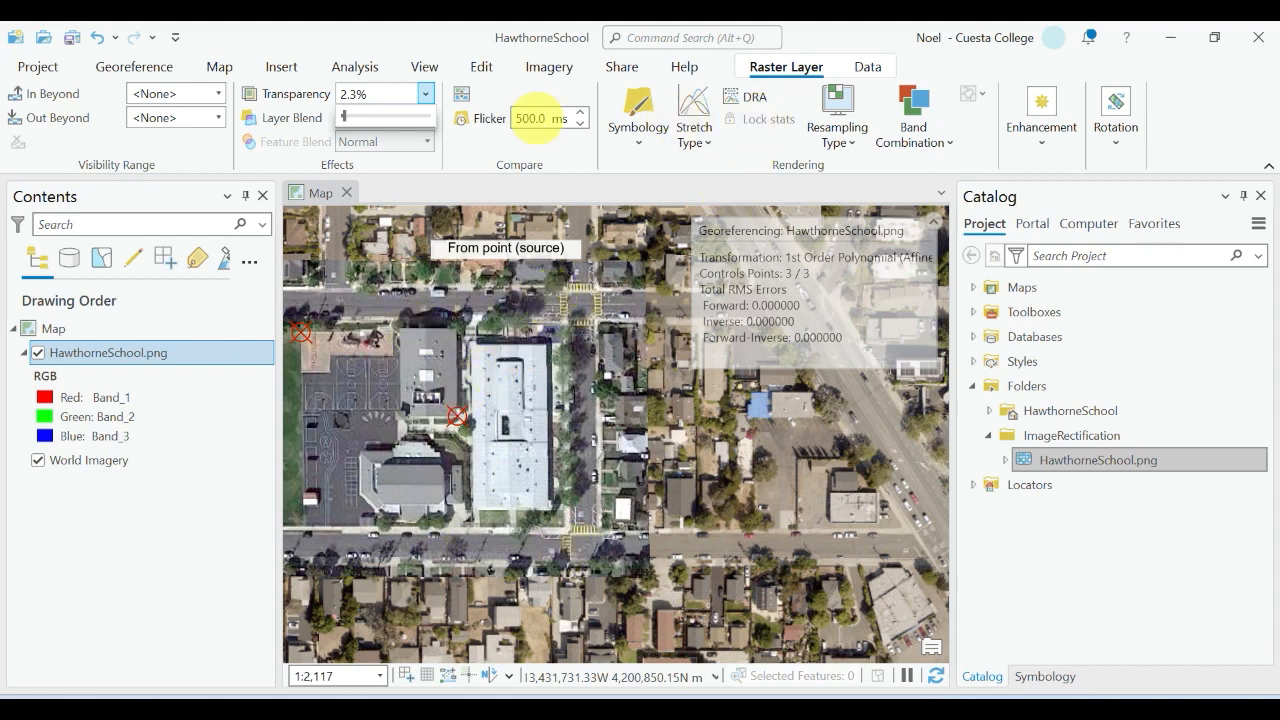
Save the georeferencing transformation of HawthorneSchool.png
{"action": "left_click", "coordinate": [133, 66]}
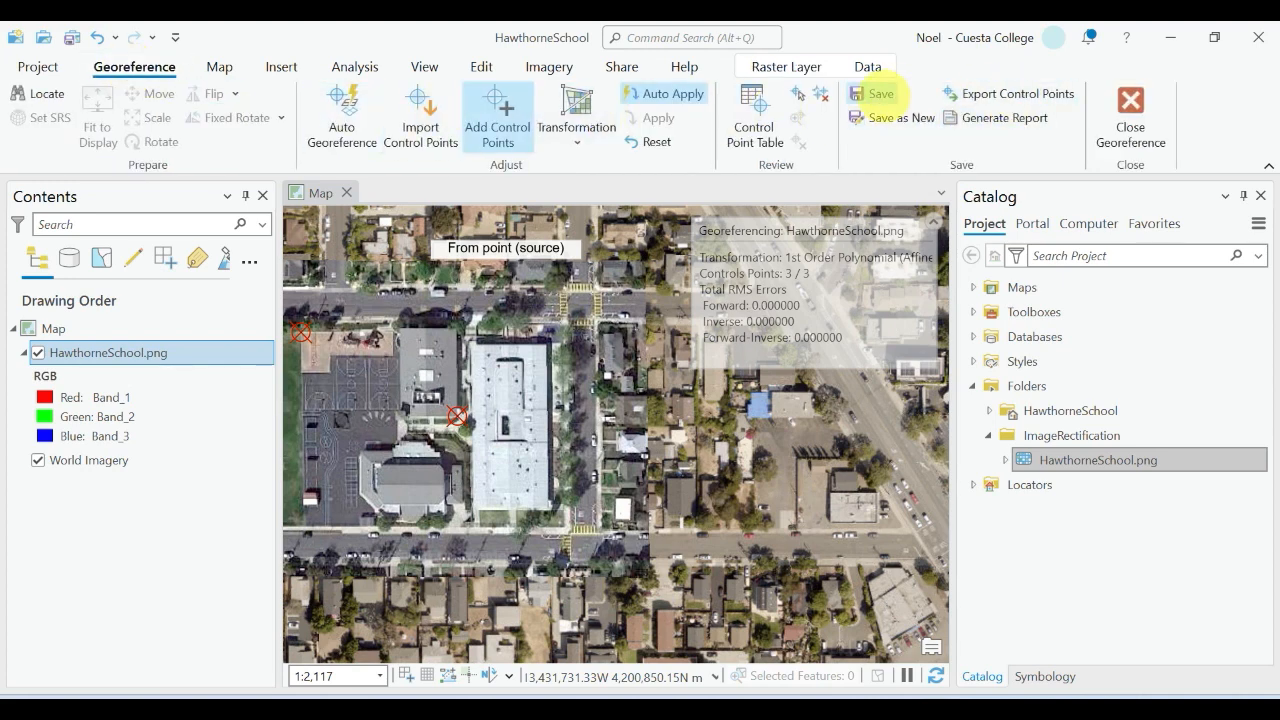
{"action": "left_click", "coordinate": [879, 94]}
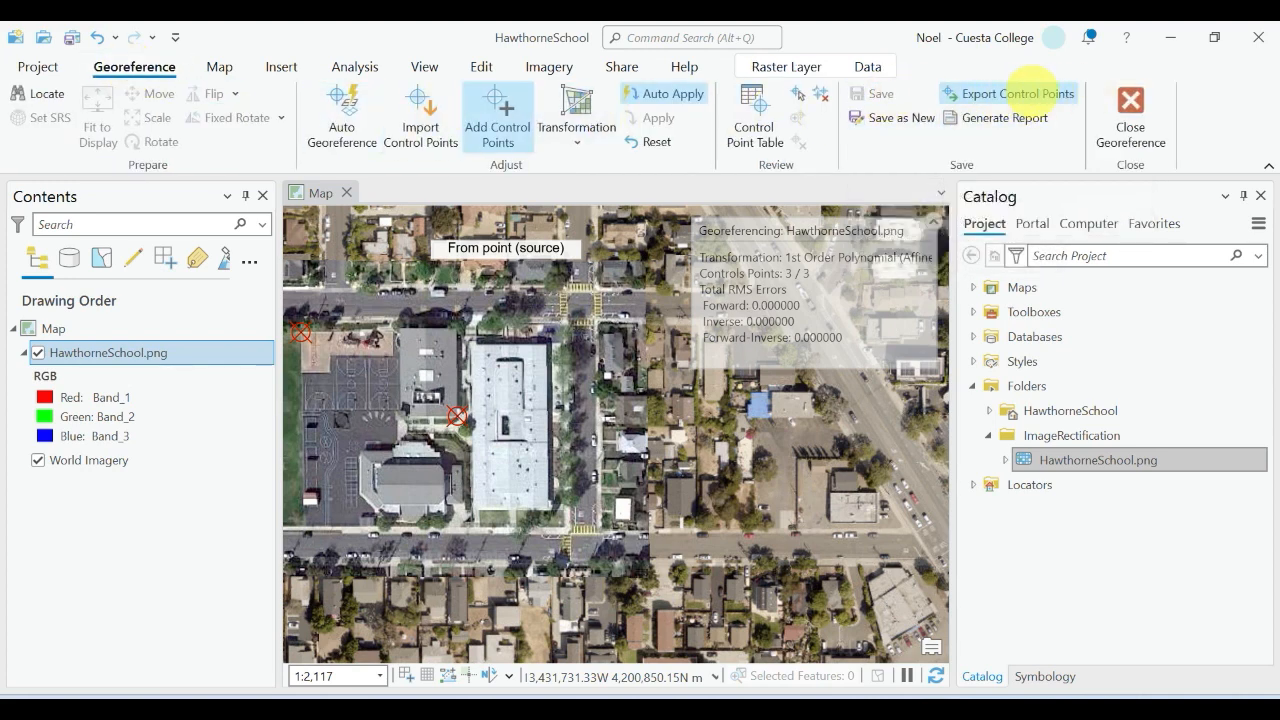
{"action": "left_click", "coordinate": [1010, 93]}
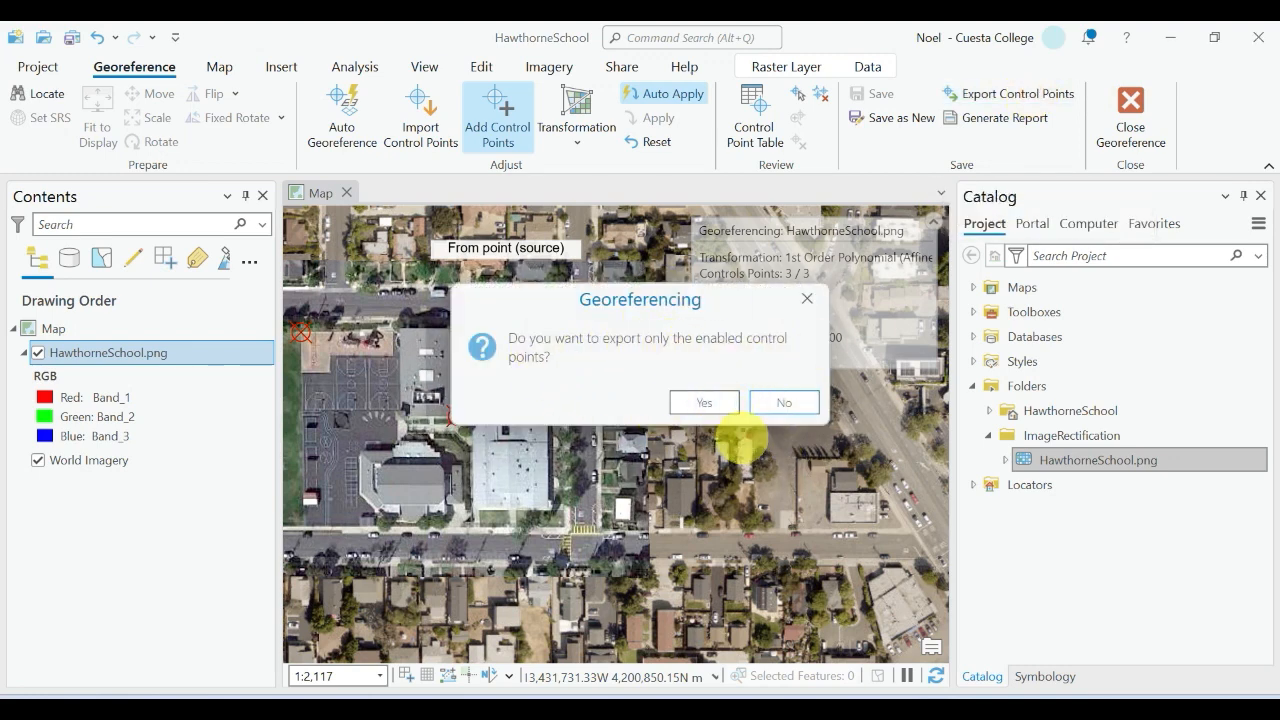
{"action": "left_click", "coordinate": [708, 400]}
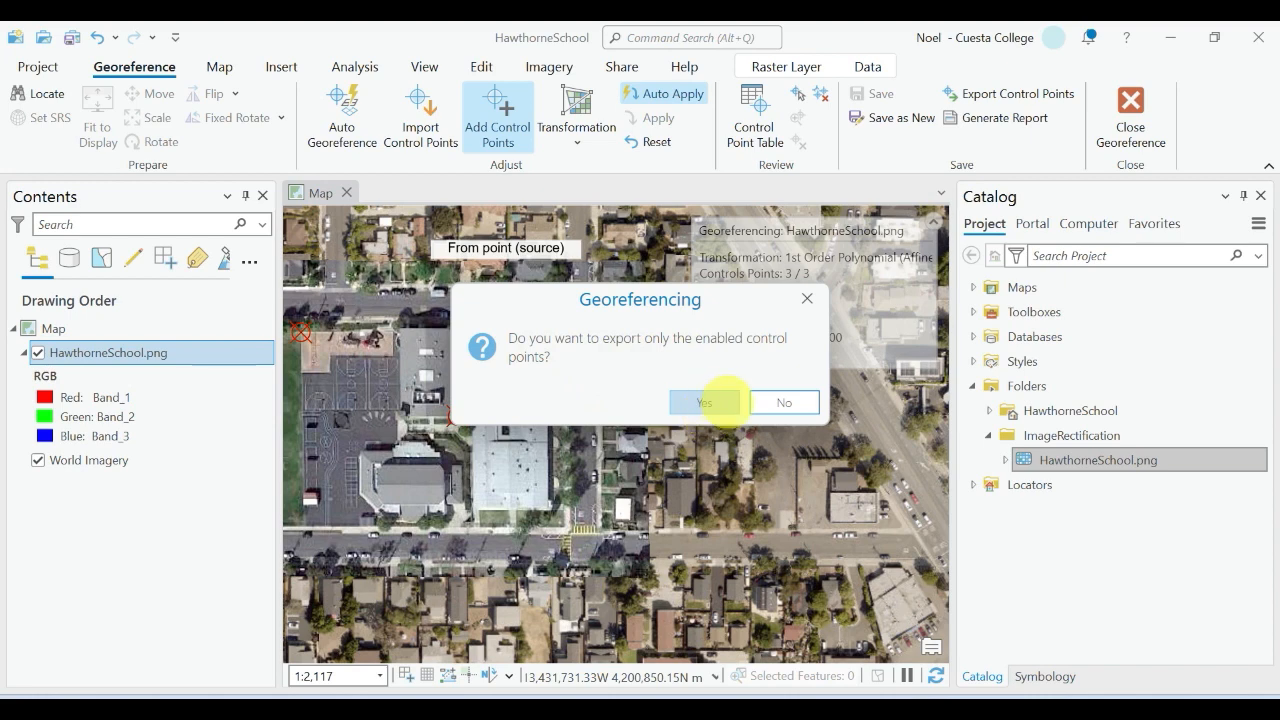
{"action": "left_click", "coordinate": [792, 401]}
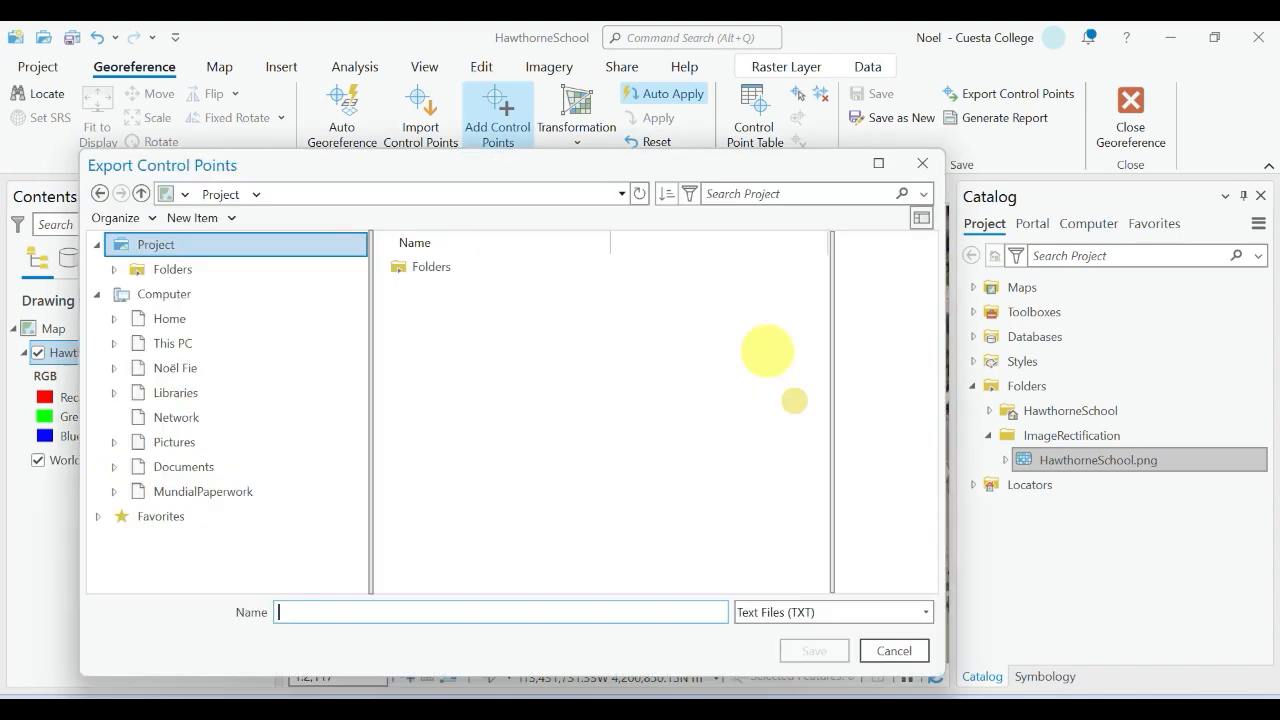
{"action": "left_click", "coordinate": [922, 164]}
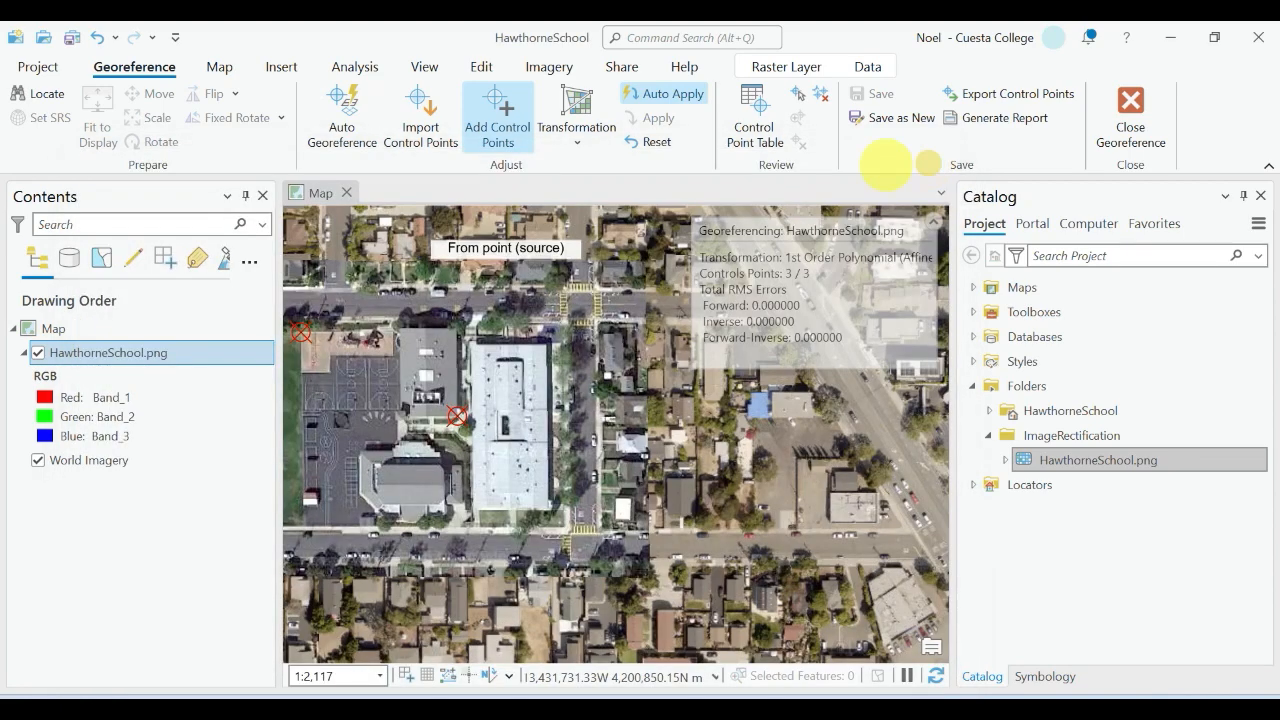
{"action": "left_click", "coordinate": [623, 62]}
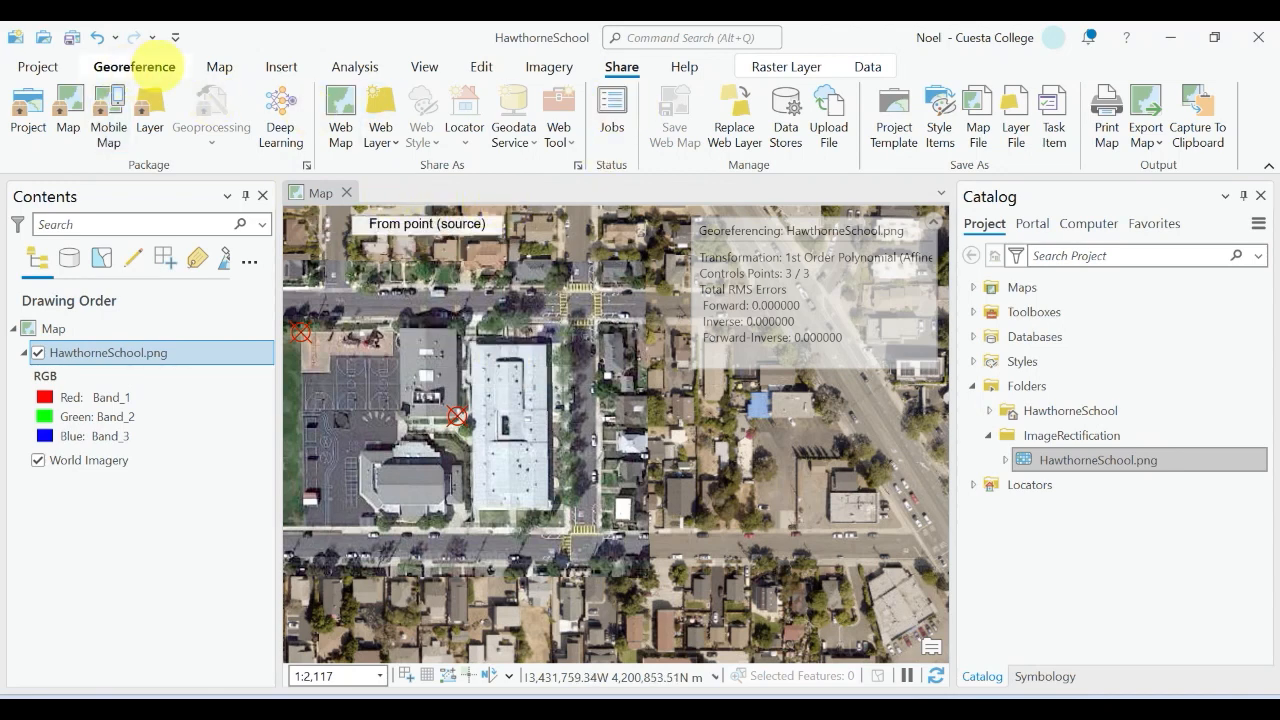
{"action": "left_click", "coordinate": [134, 66]}
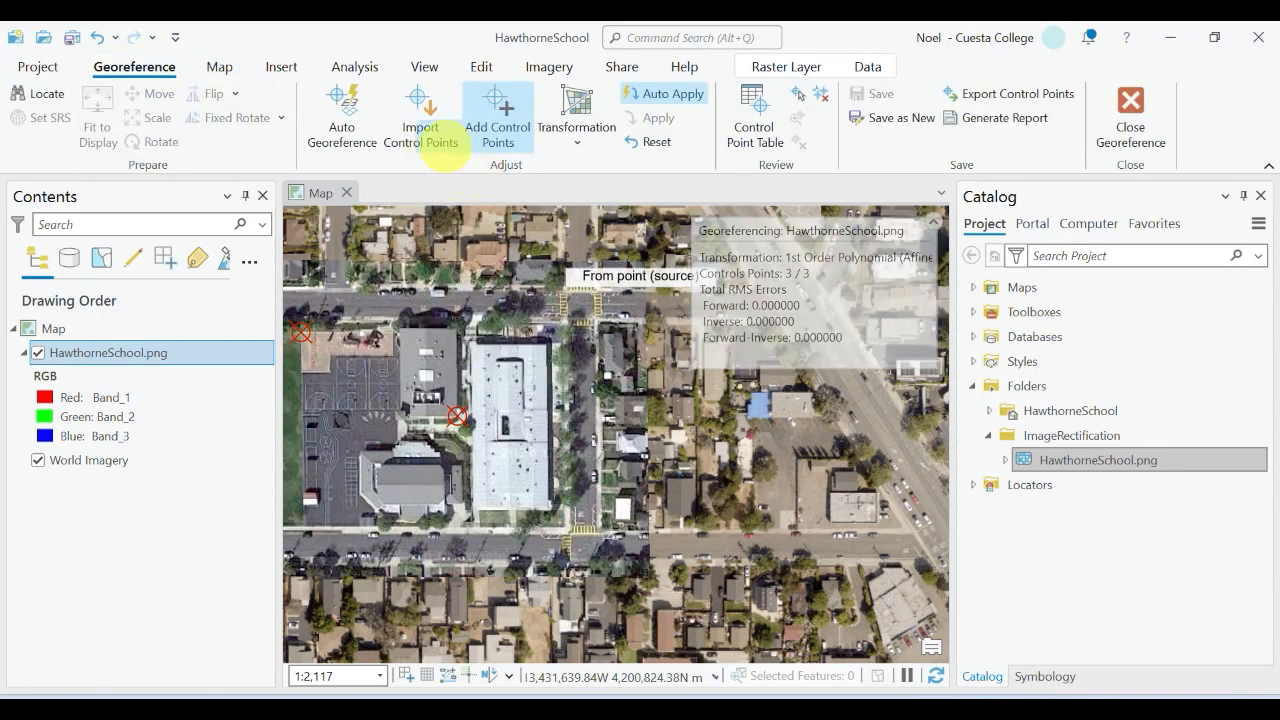
End the georeferencing session and bring the whole school block into the map extent
{"action": "left_click", "coordinate": [1130, 101]}
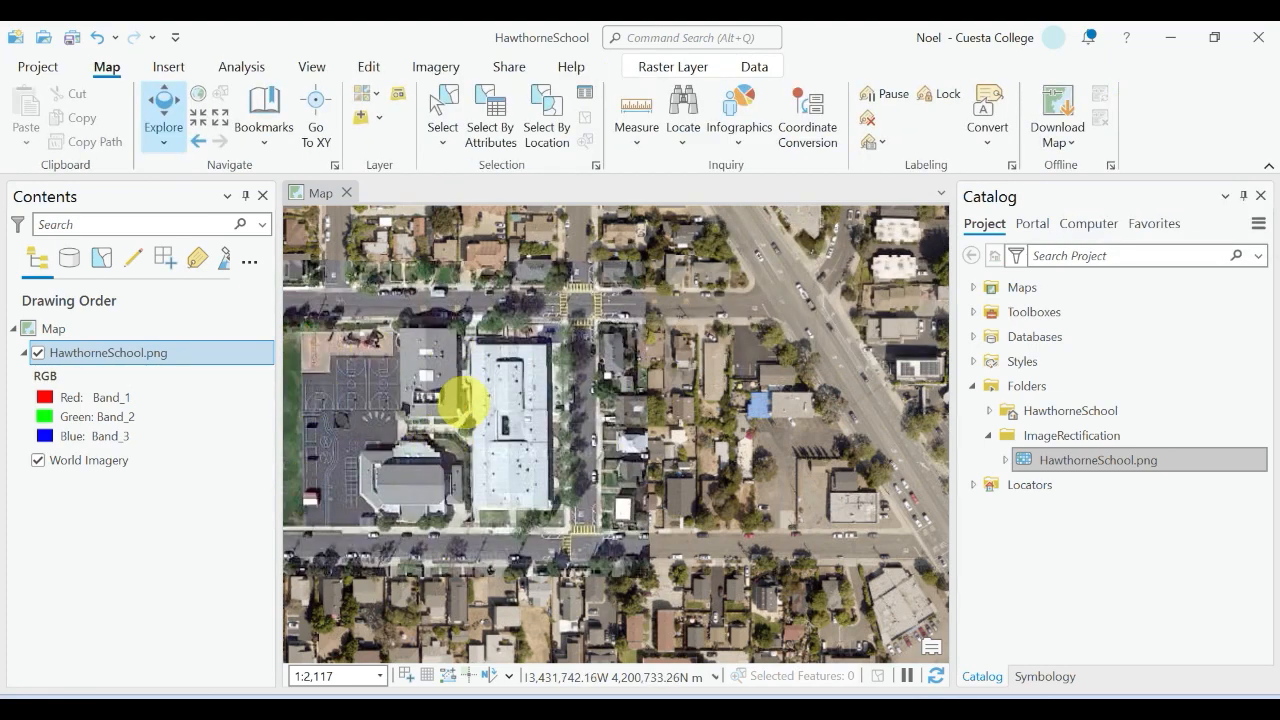
{"action": "left_click_drag", "start_coordinate": [428, 414], "coordinate": [680, 399]}
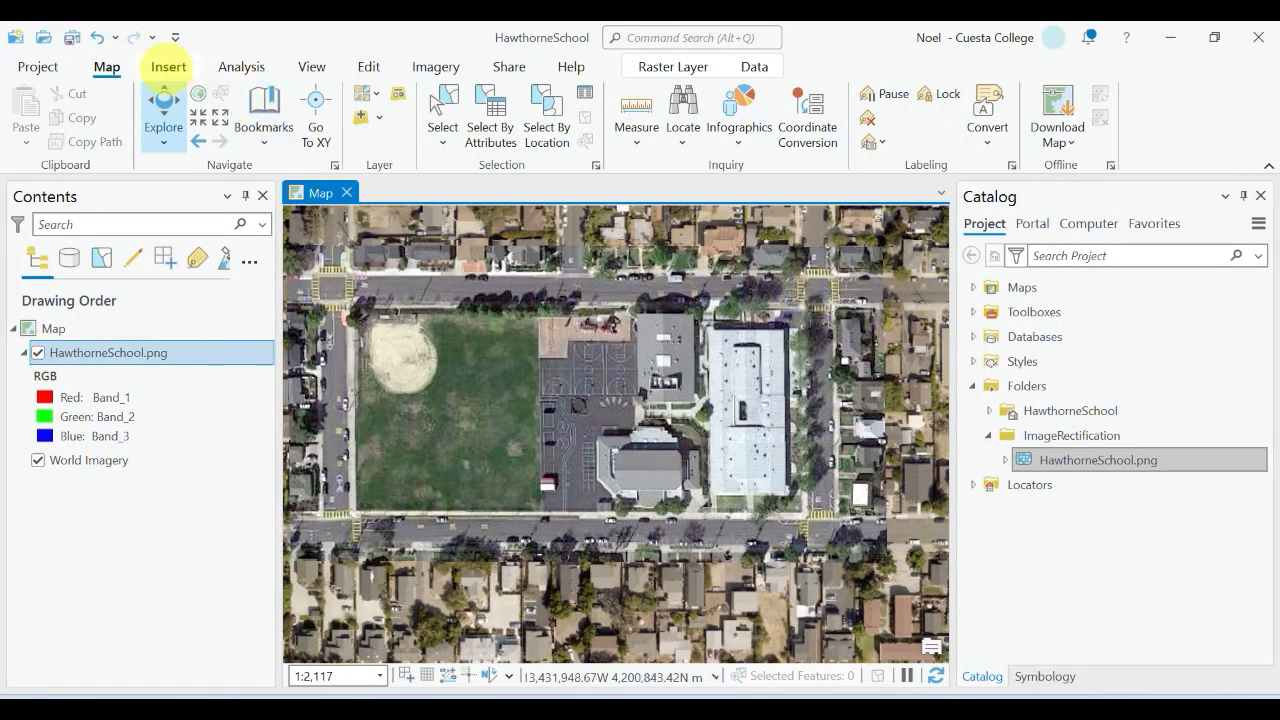
Create a new ANSI portrait layout in Letter size, 8.5 x 11 inches
{"action": "left_click", "coordinate": [168, 66]}
{"action": "left_click", "coordinate": [82, 125]}
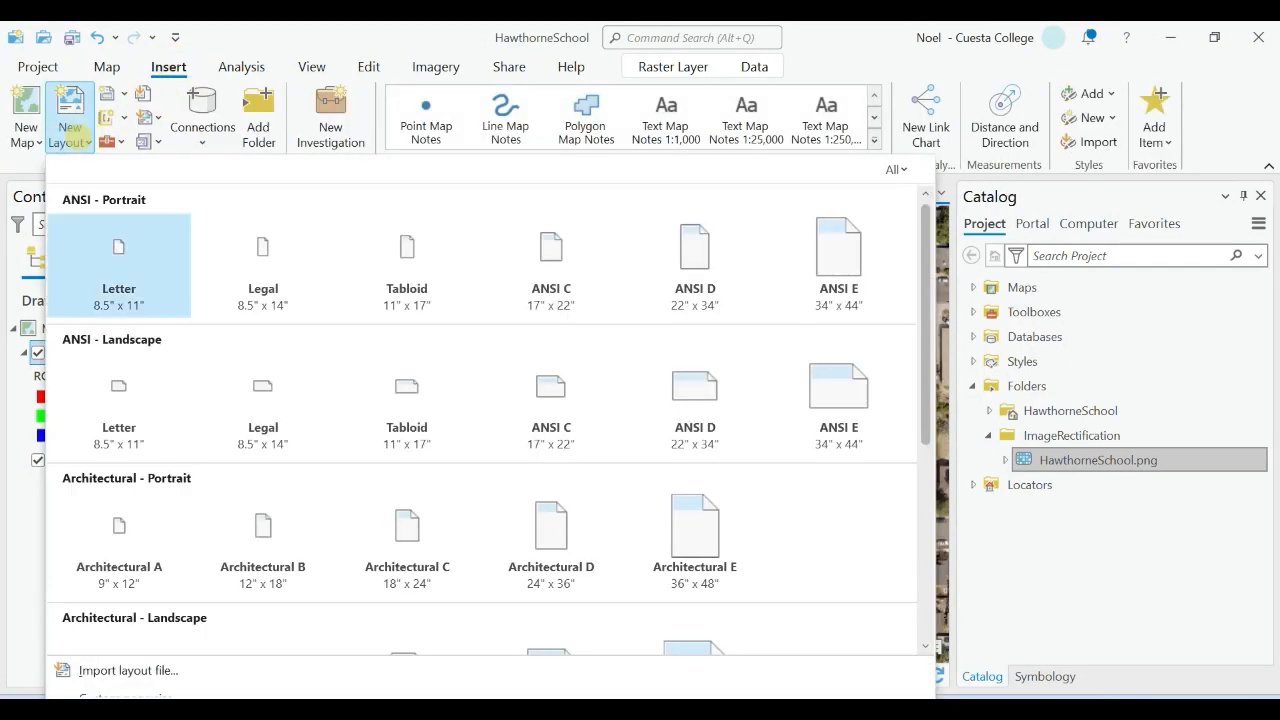
{"action": "left_click", "coordinate": [124, 254]}
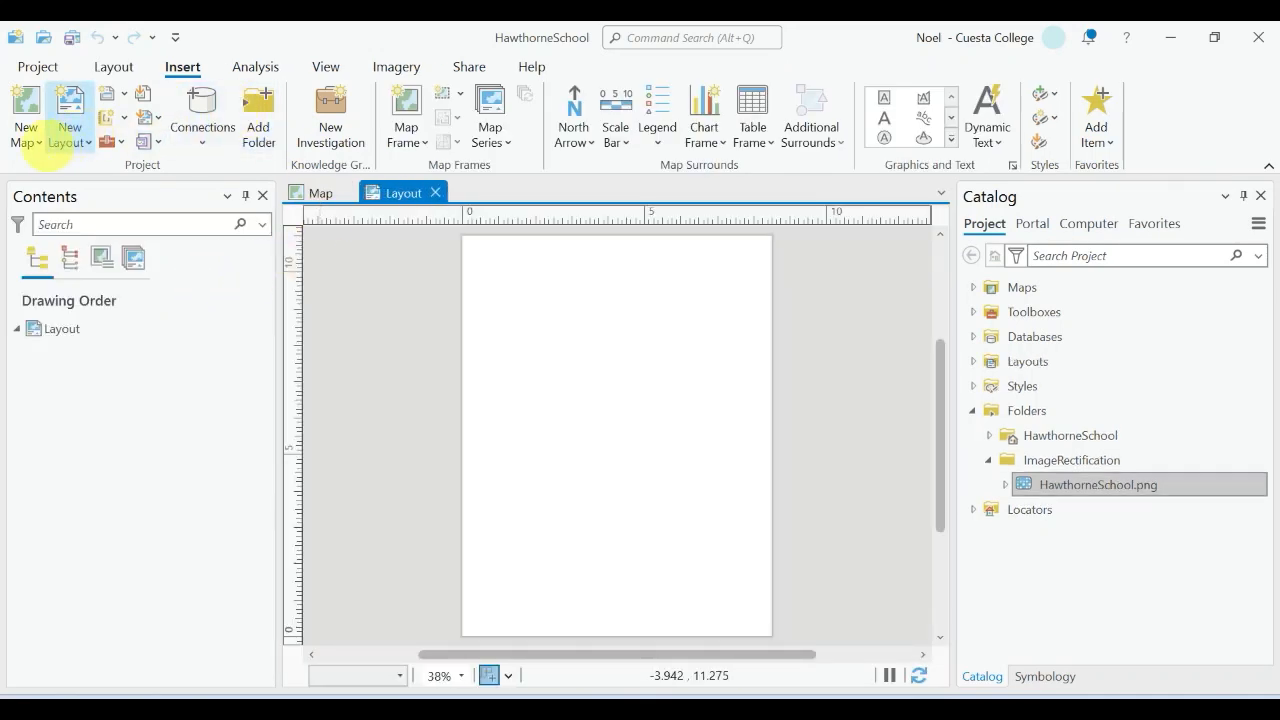
Insert a map frame showing the 1:2,117 Map view across the upper part of the layout page
{"action": "left_click", "coordinate": [405, 130]}
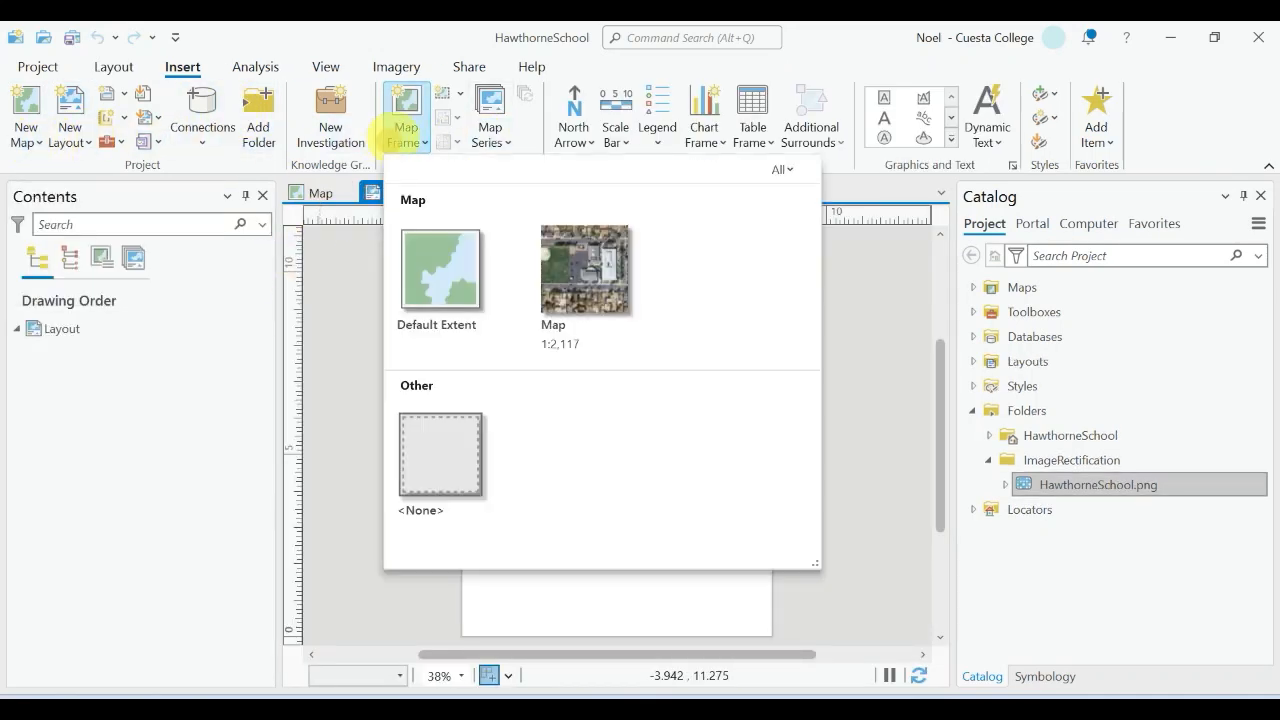
{"action": "left_click", "coordinate": [562, 270]}
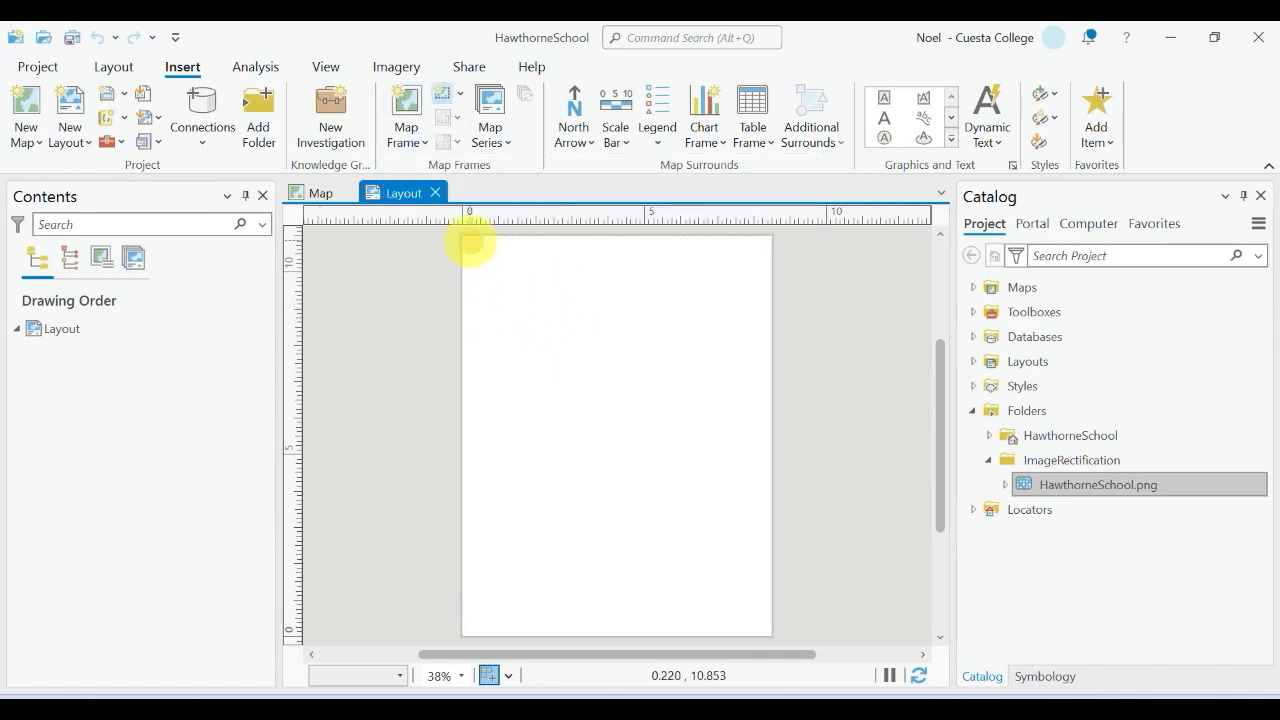
{"action": "mouse_move", "coordinate": [470, 240]}
{"action": "left_mouse_down"}
{"action": "mouse_move", "coordinate": [675, 467]}
{"action": "mouse_move", "coordinate": [759, 599]}
{"action": "mouse_move", "coordinate": [769, 525]}
{"action": "mouse_move", "coordinate": [769, 538]}
{"action": "left_mouse_up"}
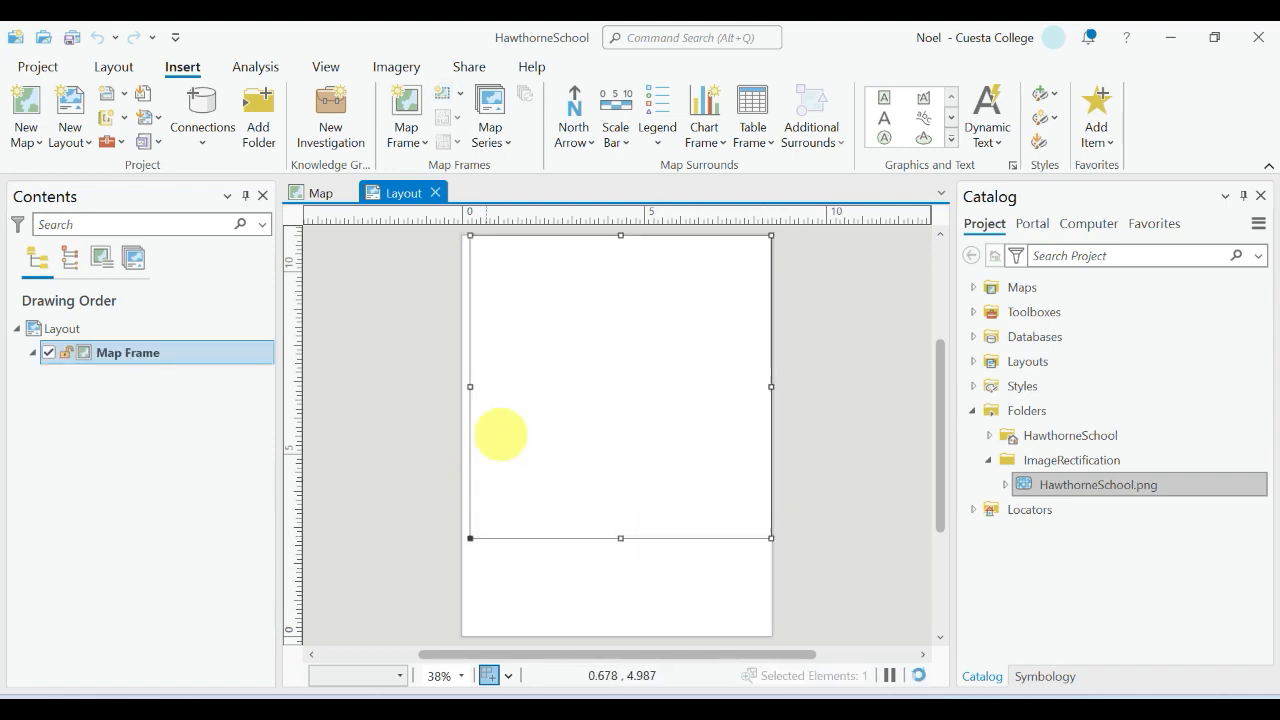
{"action": "mouse_move", "coordinate": [472, 387]}
{"action": "left_mouse_down"}
{"action": "mouse_move", "coordinate": [460, 386]}
{"action": "mouse_move", "coordinate": [471, 381]}
{"action": "left_mouse_up"}
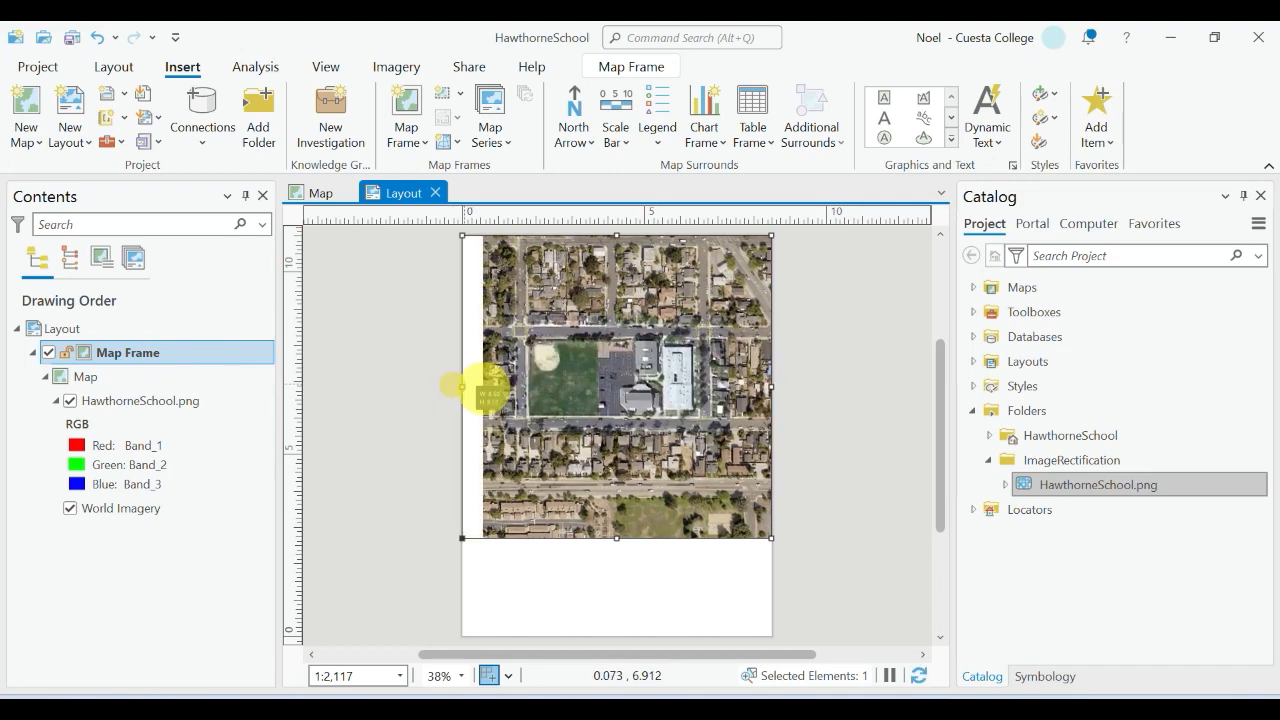
Add two vertical guides to the layout, one just inside the page's left edge and one at 8.38 inches
{"action": "right_click", "coordinate": [470, 212]}
{"action": "left_click", "coordinate": [495, 233]}
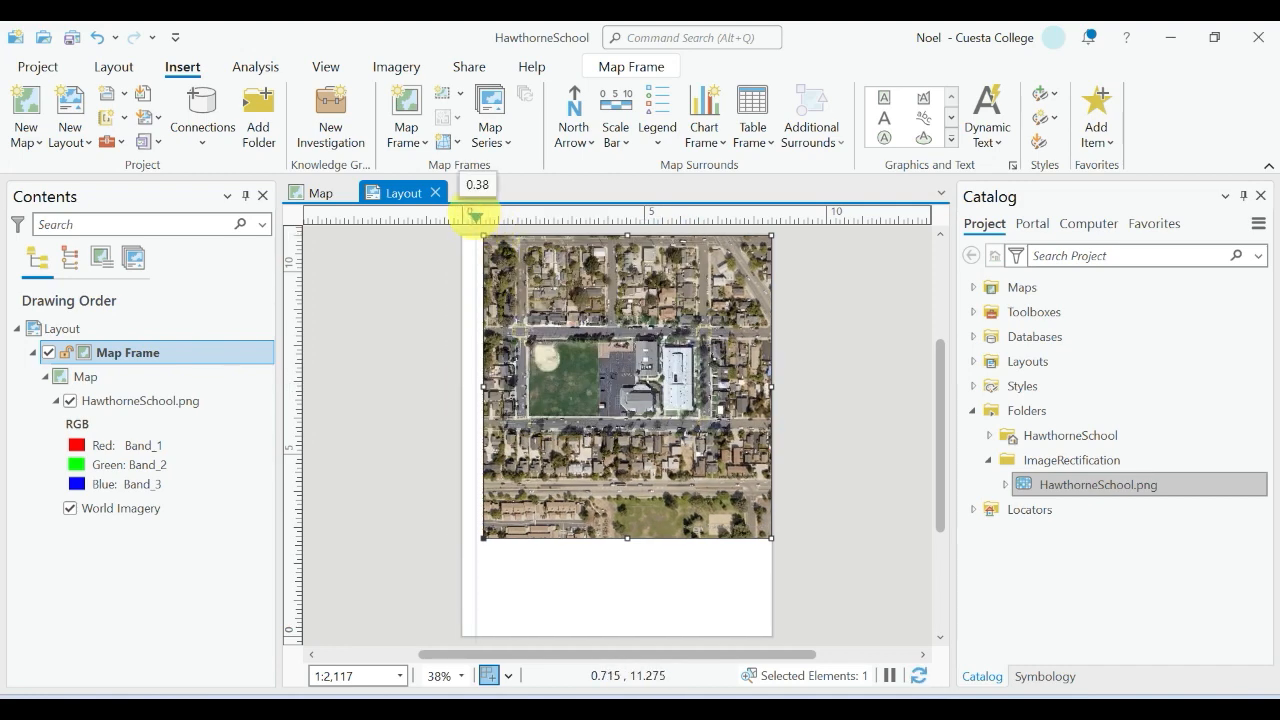
{"action": "left_click_drag", "start_coordinate": [476, 215], "coordinate": [471, 215]}
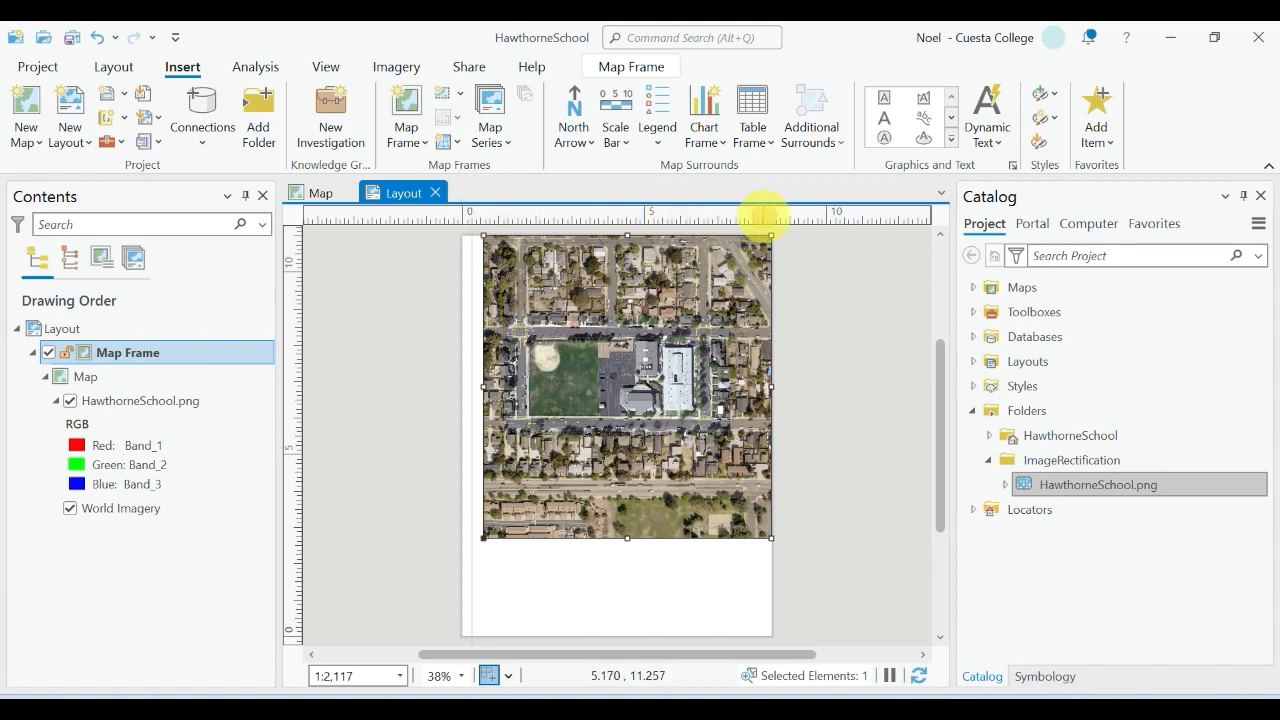
{"action": "right_click", "coordinate": [762, 215]}
{"action": "left_click", "coordinate": [770, 221]}
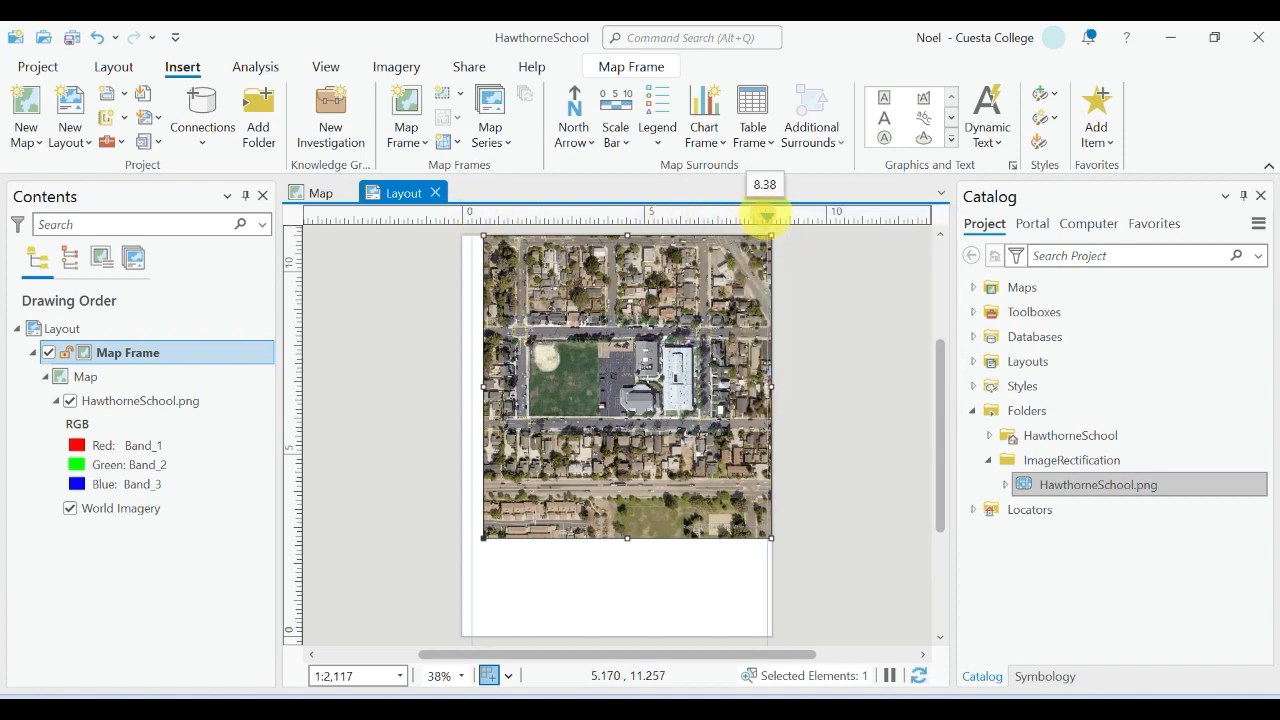
Fit the map frame's sides to the two vertical guides and raise its bottom edge, making it about 8.1 by 7.8 inches
{"action": "left_click_drag", "start_coordinate": [771, 390], "coordinate": [768, 390]}
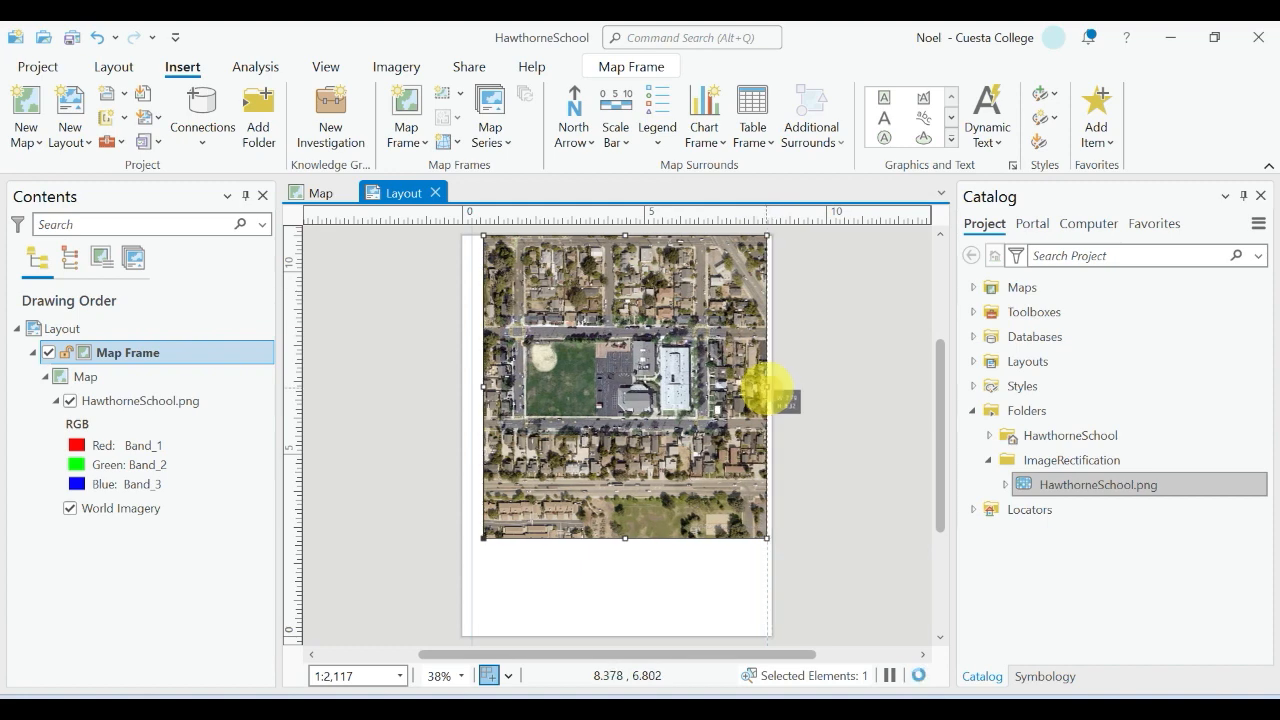
{"action": "left_click_drag", "start_coordinate": [485, 387], "coordinate": [471, 382]}
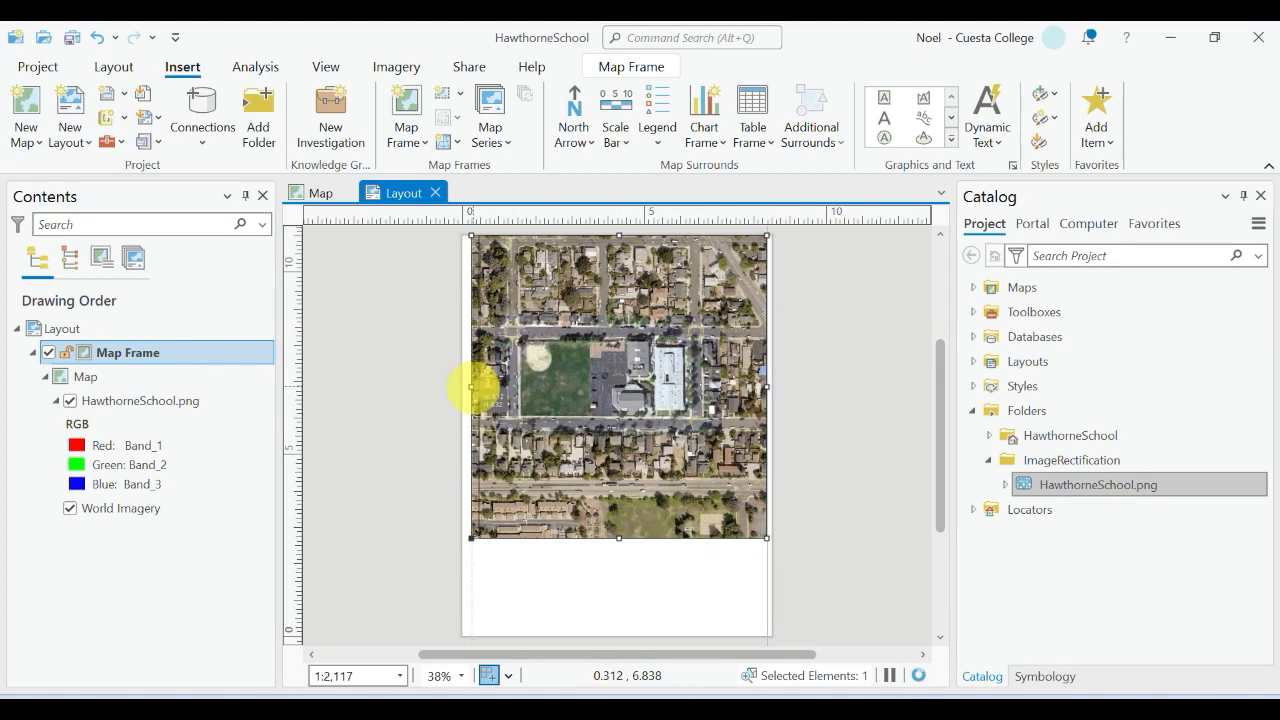
{"action": "left_click_drag", "start_coordinate": [619, 538], "coordinate": [623, 518]}
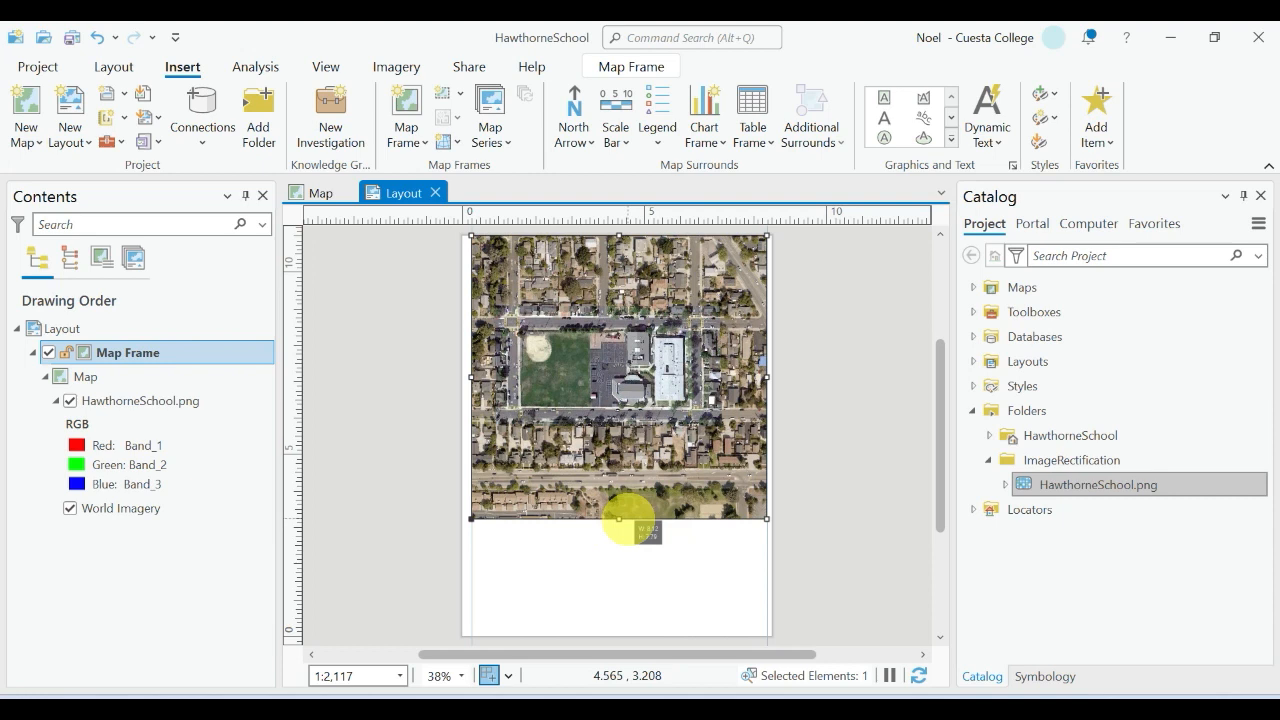
{"action": "left_click", "coordinate": [612, 584]}
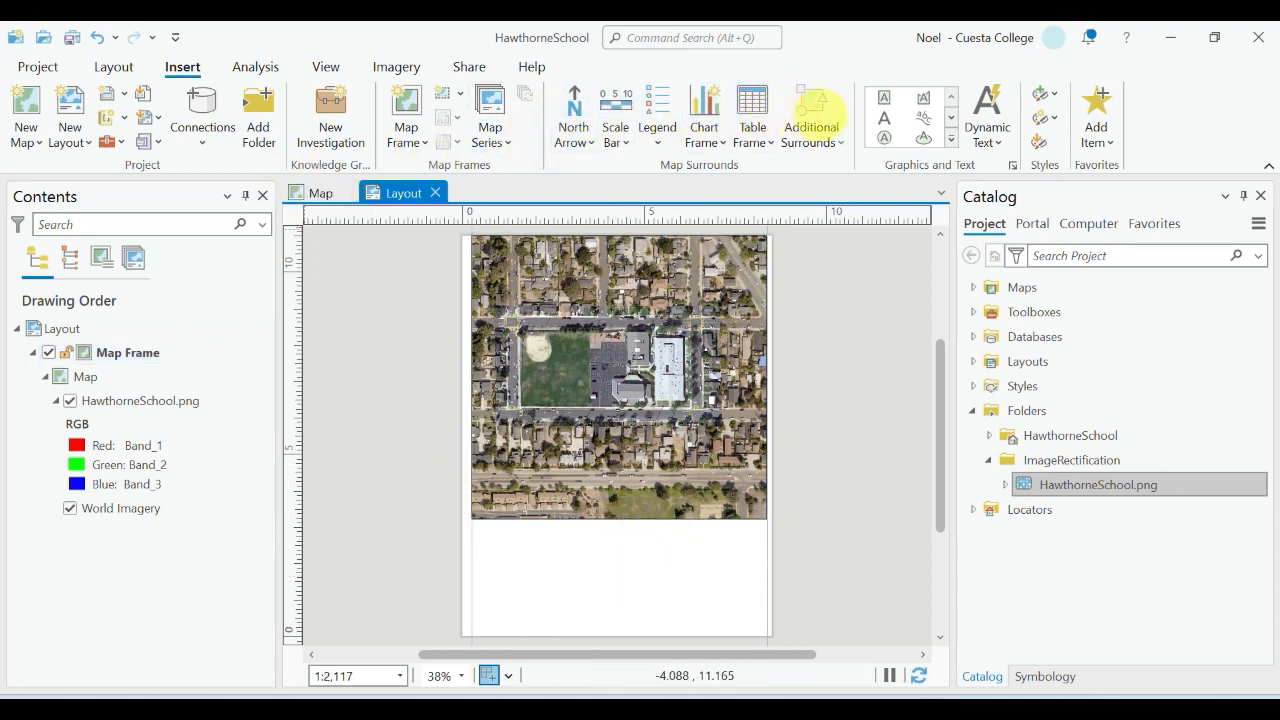
Insert a north arrow on the layout just below the map frame's lower-left corner
{"action": "left_click", "coordinate": [572, 106]}
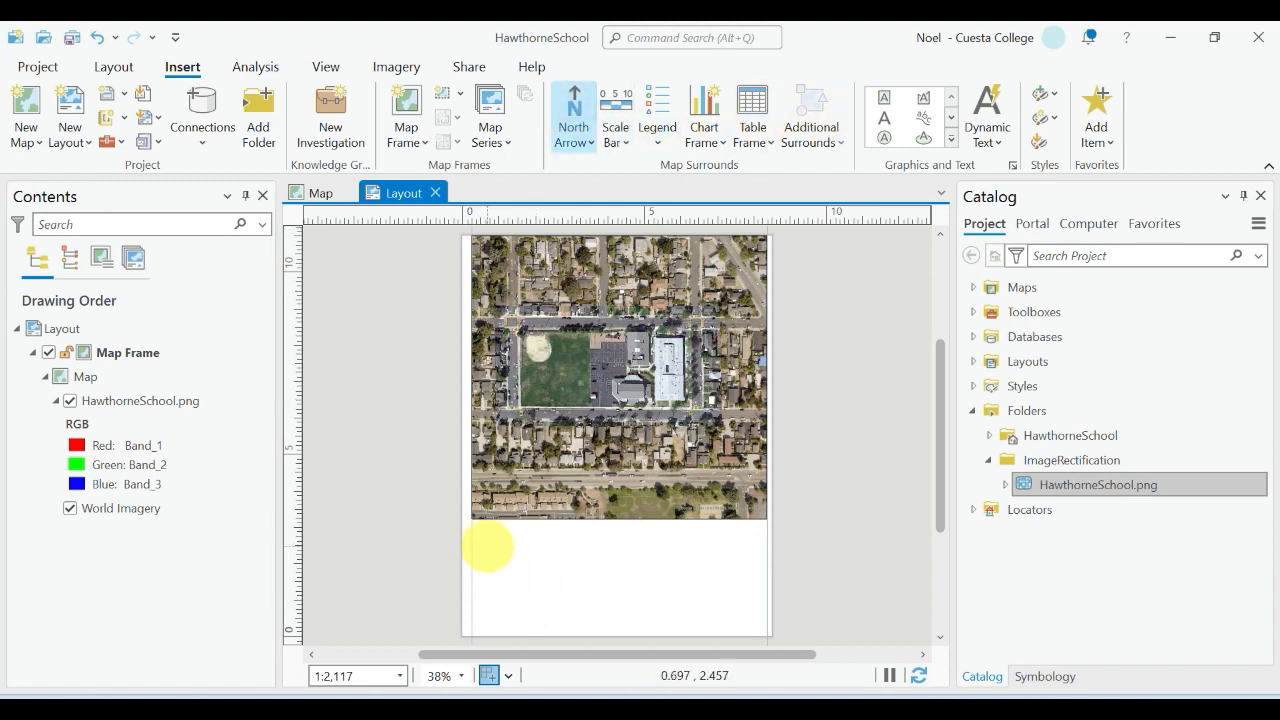
{"action": "mouse_move", "coordinate": [485, 537]}
{"action": "left_mouse_down"}
{"action": "mouse_move", "coordinate": [537, 587]}
{"action": "mouse_move", "coordinate": [493, 546]}
{"action": "left_mouse_up"}
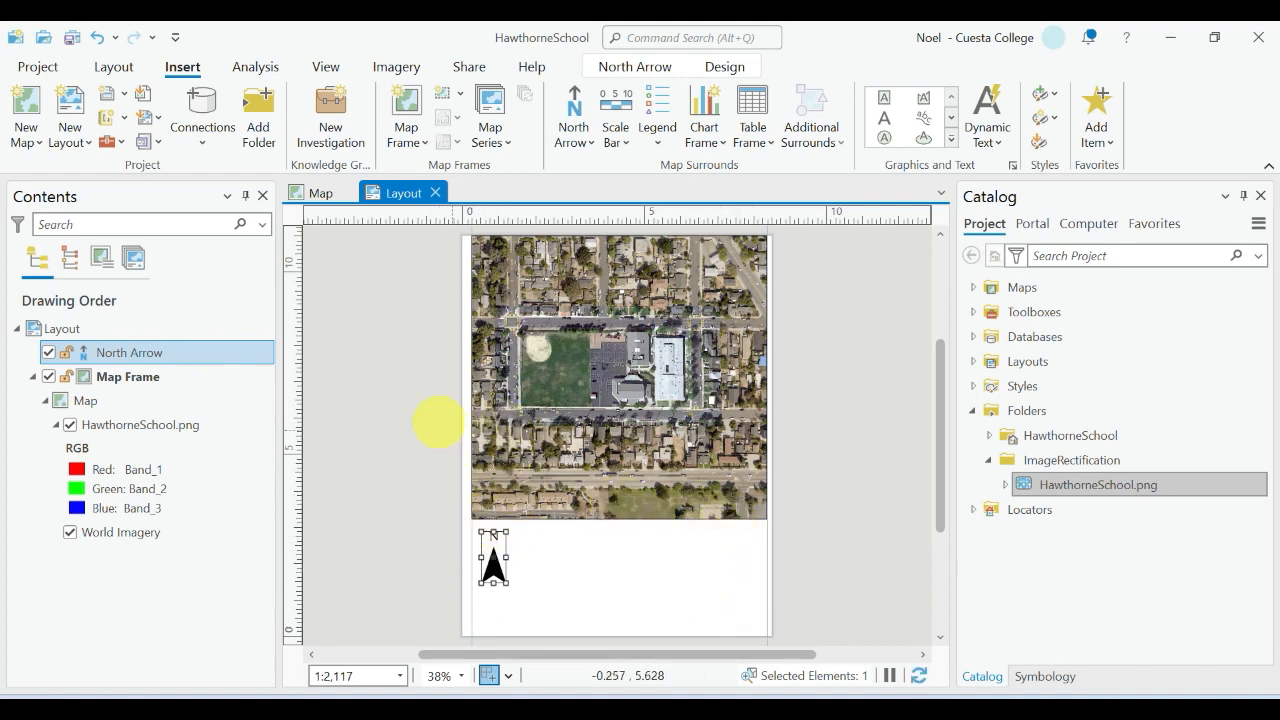
{"action": "left_click", "coordinate": [406, 403]}
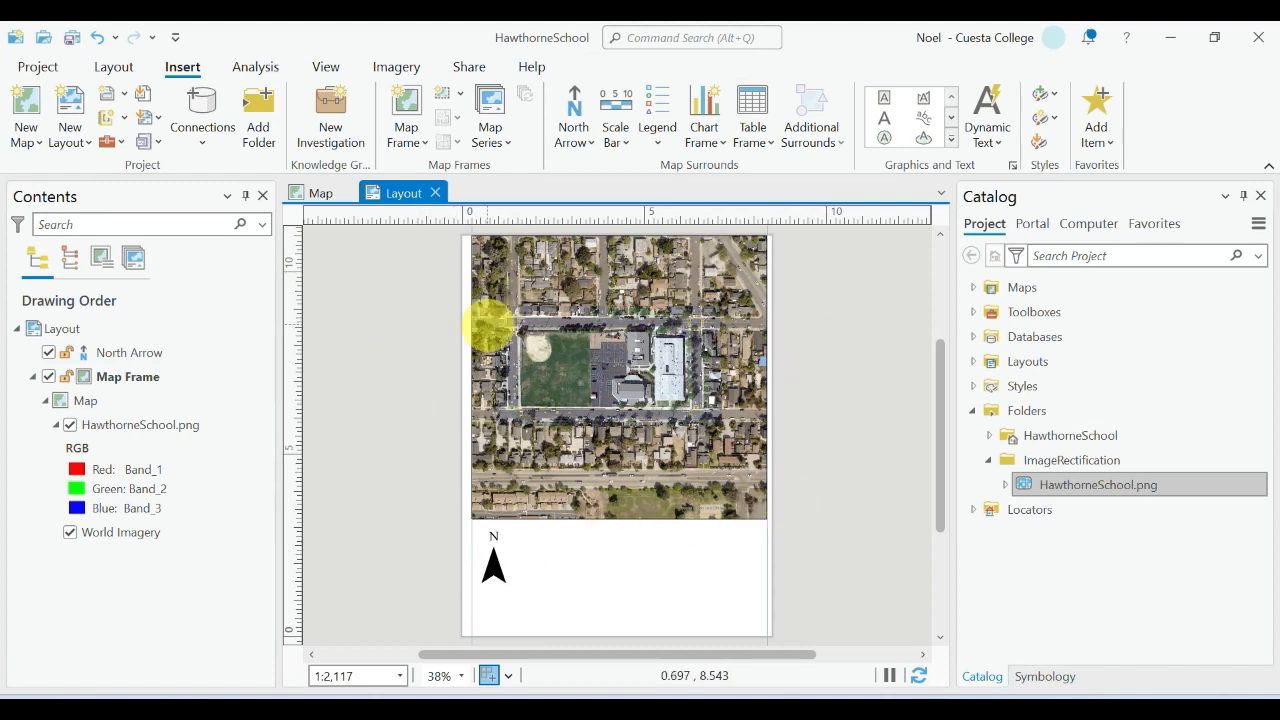
Insert a Scale Line 1 scale bar near the bottom of the page, below the north arrow
{"action": "left_click", "coordinate": [615, 138]}
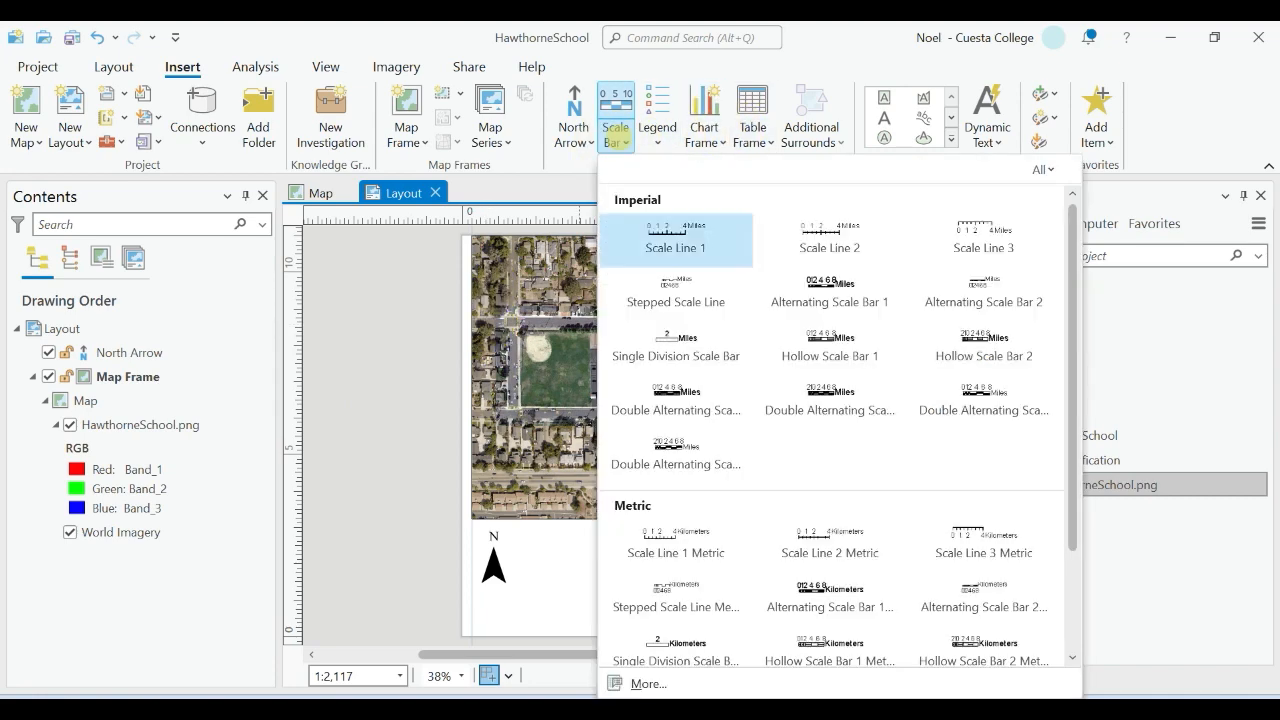
{"action": "left_click", "coordinate": [676, 240]}
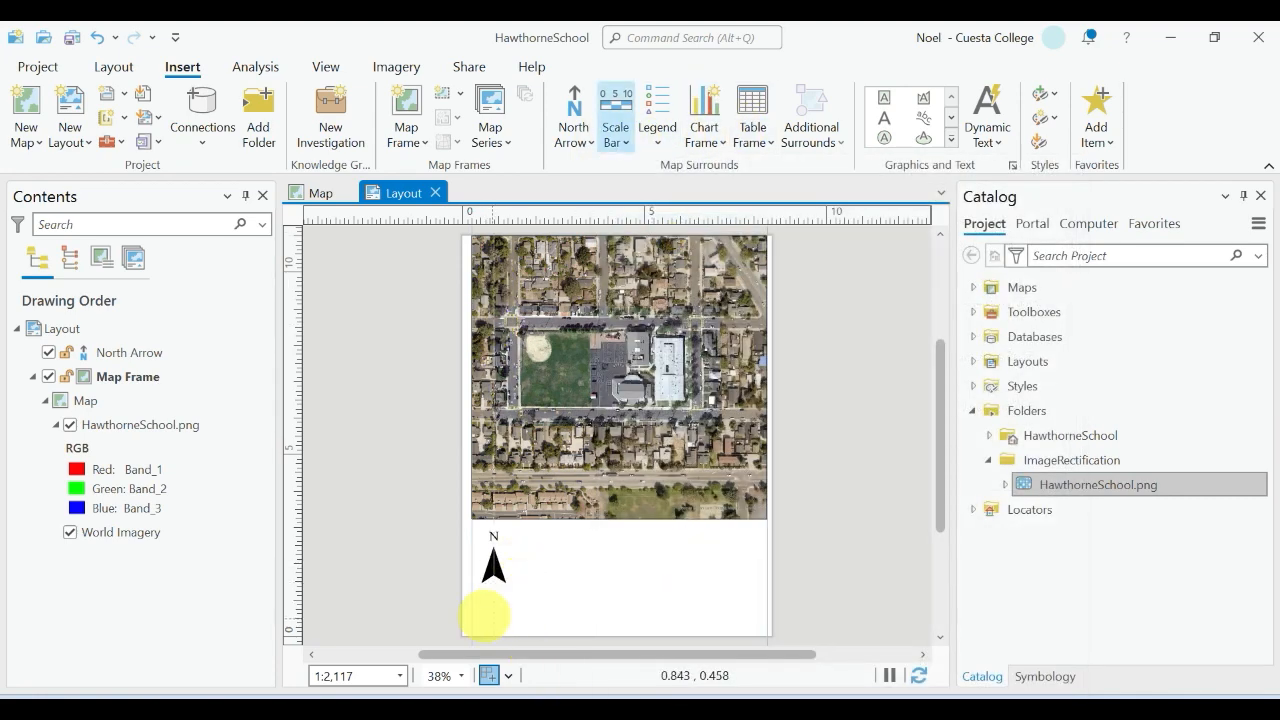
{"action": "left_click_drag", "start_coordinate": [481, 614], "coordinate": [620, 628]}
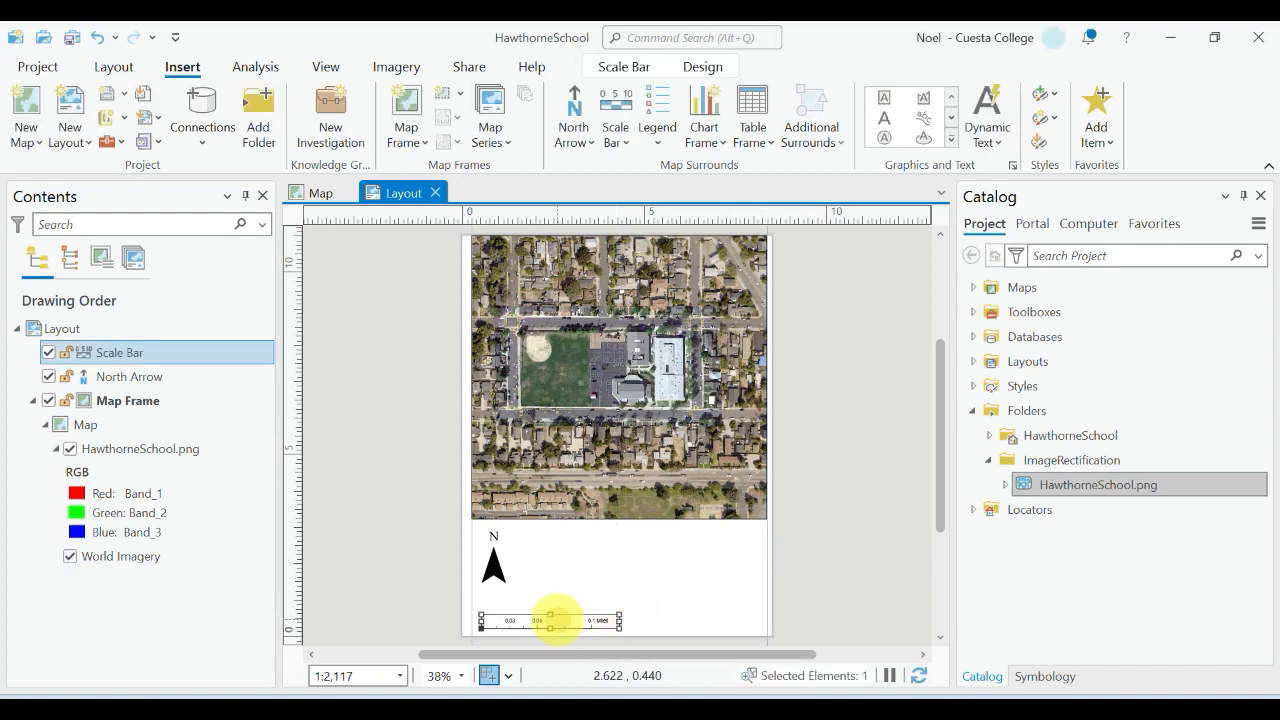
Set the scale bar's fitting strategy to Adjust number of divisions and its subdivisions to 3
{"action": "right_click", "coordinate": [557, 620]}
{"action": "left_click", "coordinate": [680, 600]}
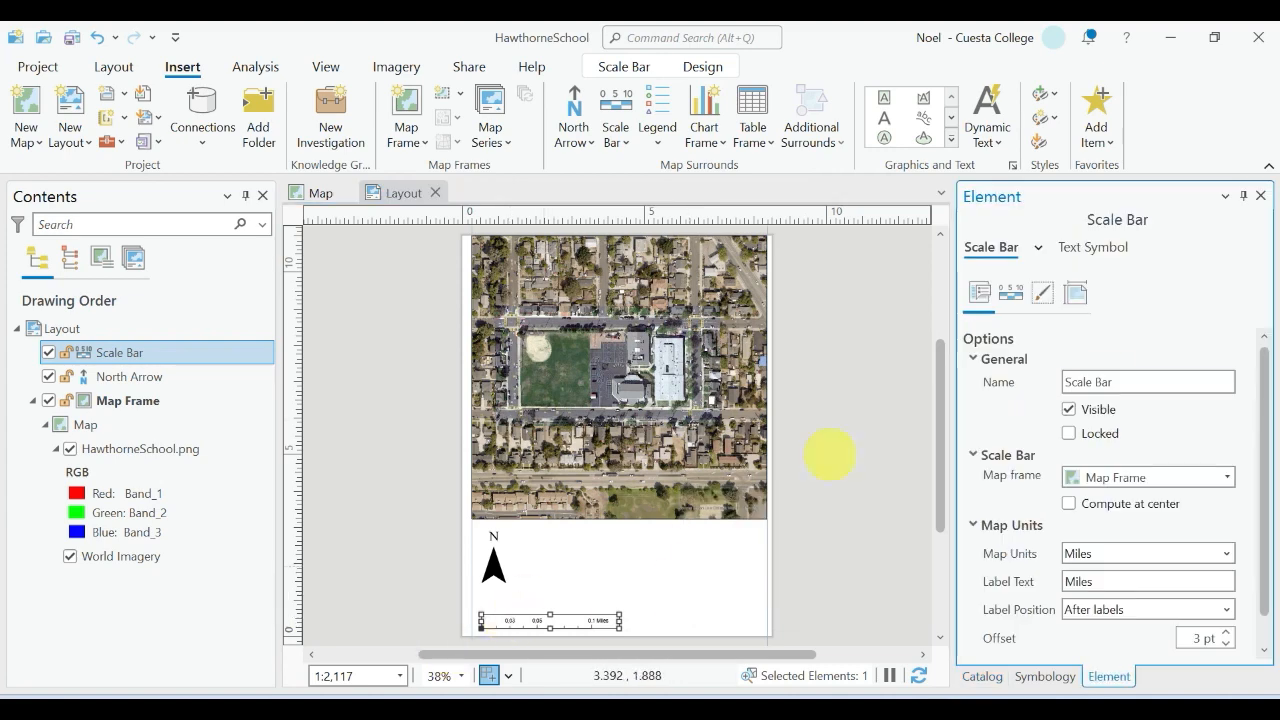
{"action": "left_click", "coordinate": [1011, 293]}
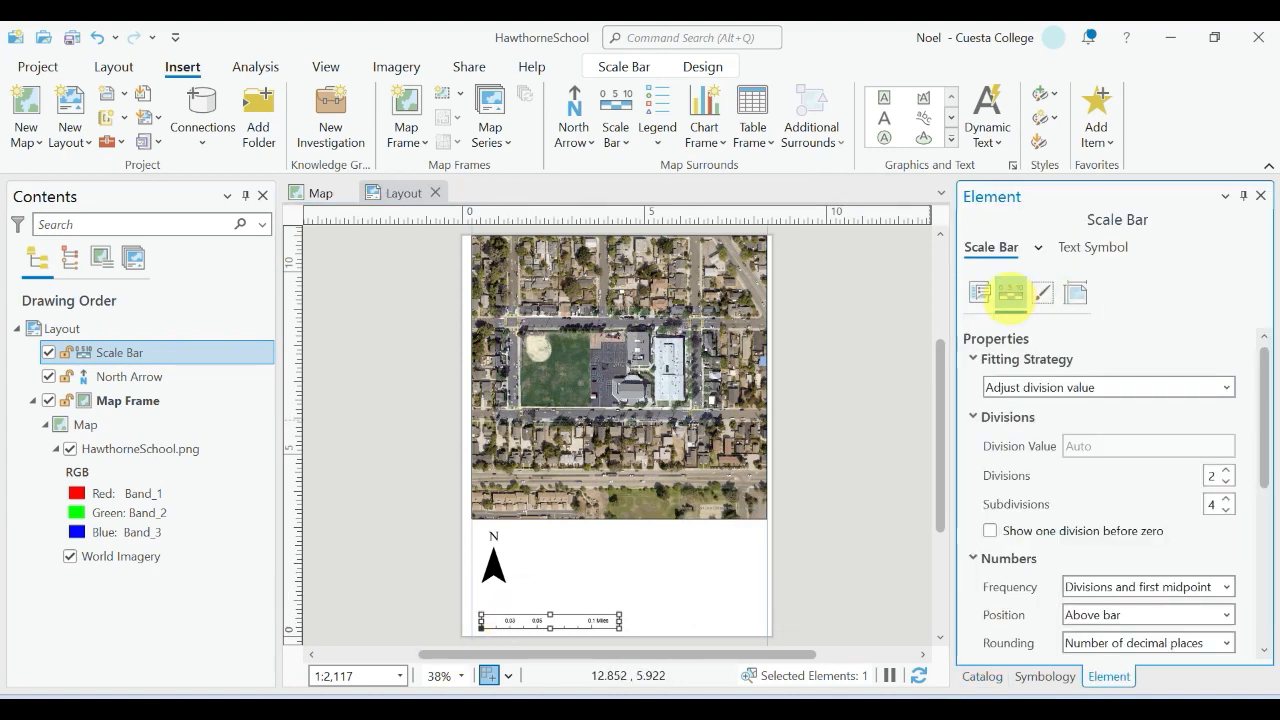
{"action": "left_click", "coordinate": [1212, 386]}
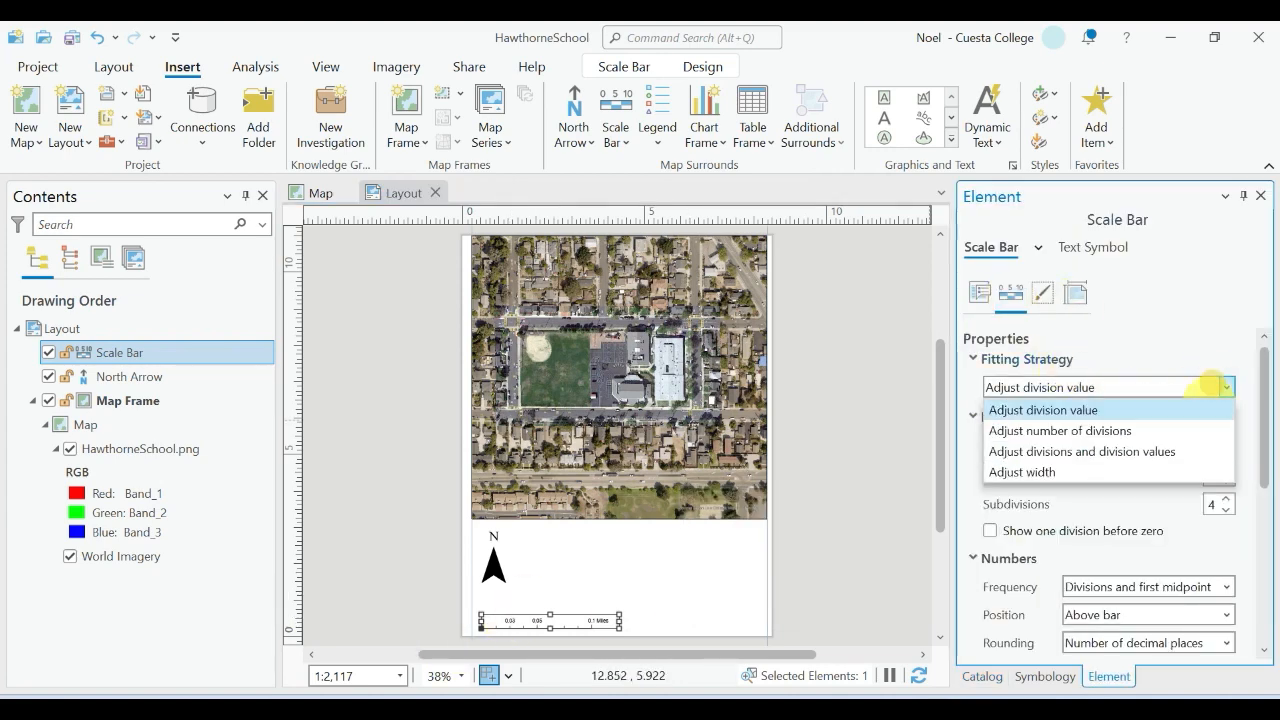
{"action": "left_click", "coordinate": [1200, 429]}
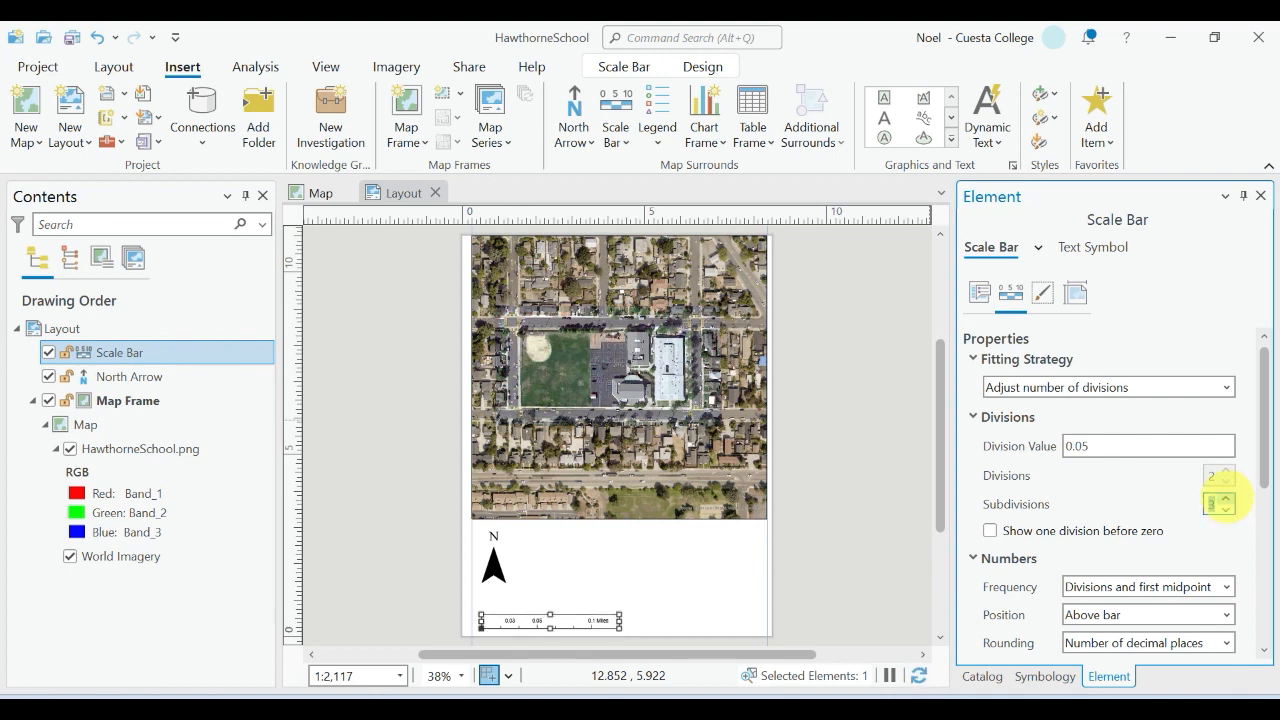
{"action": "scroll", "coordinate": [1143, 486], "scroll_direction": "down", "scroll_amount": 1}
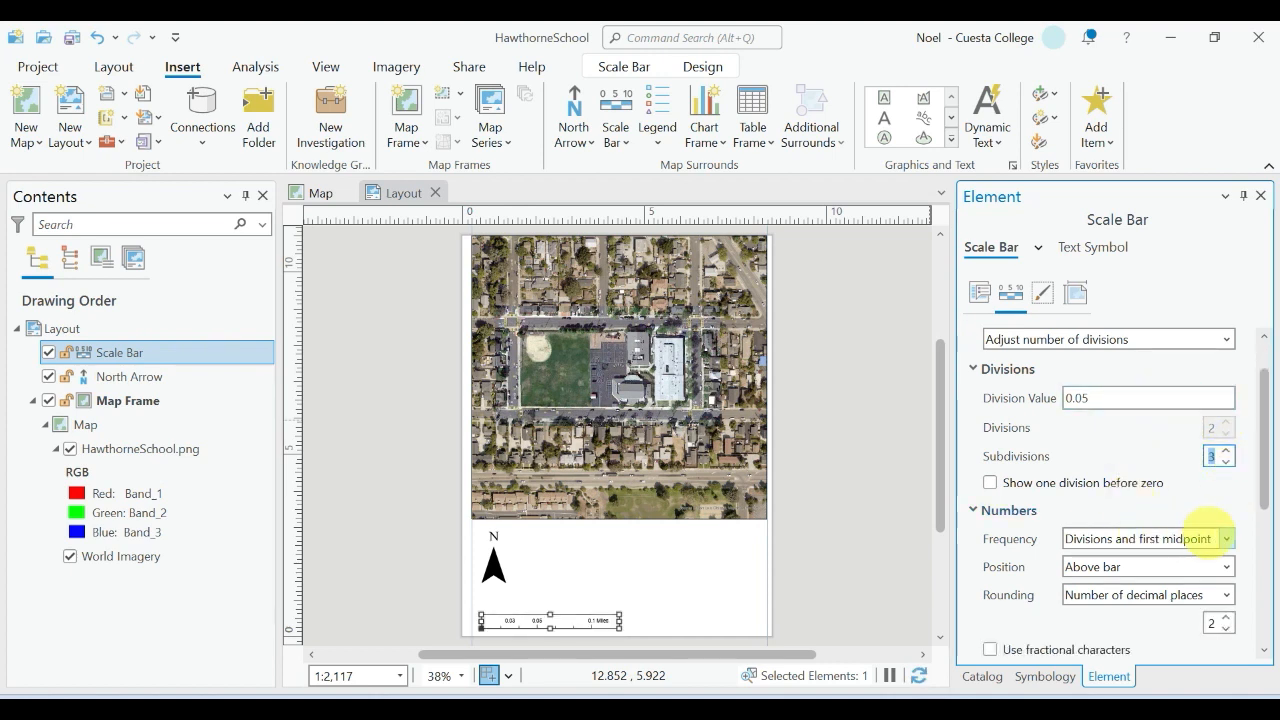
Set the scale bar's number frequency to Divisions and deselect the scale bar
{"action": "left_click", "coordinate": [1227, 538]}
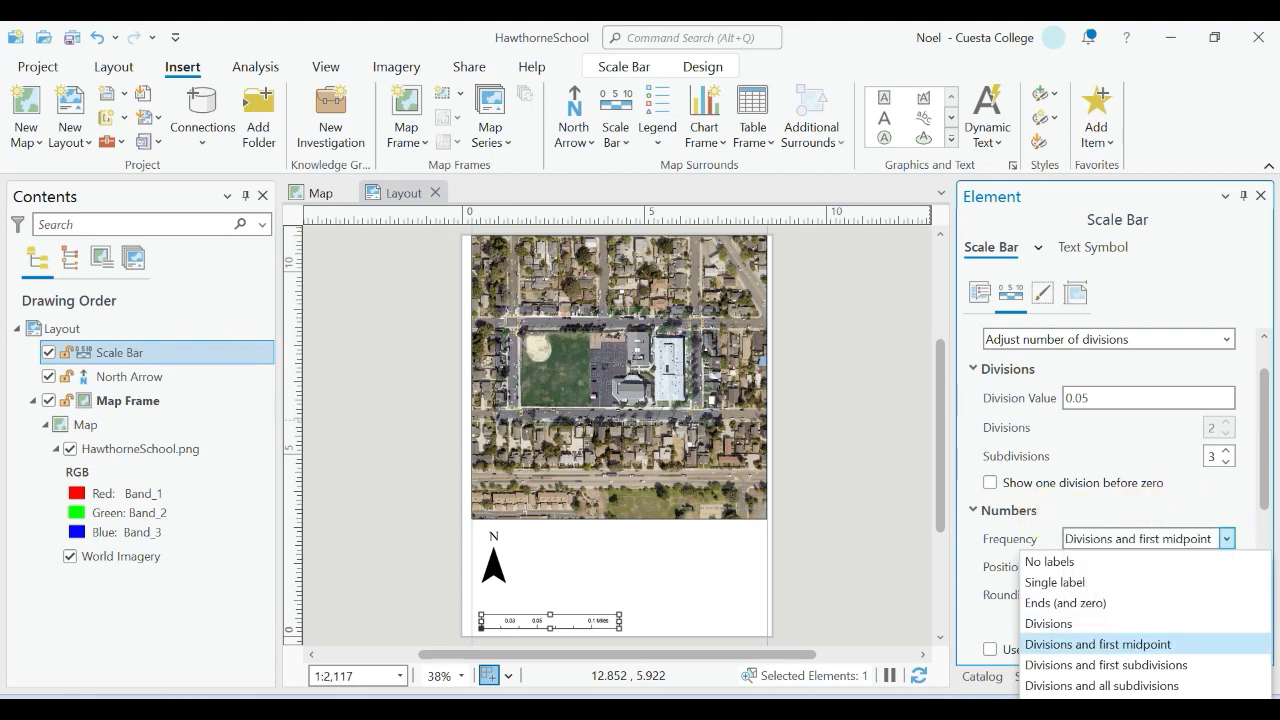
{"action": "left_click", "coordinate": [1120, 644]}
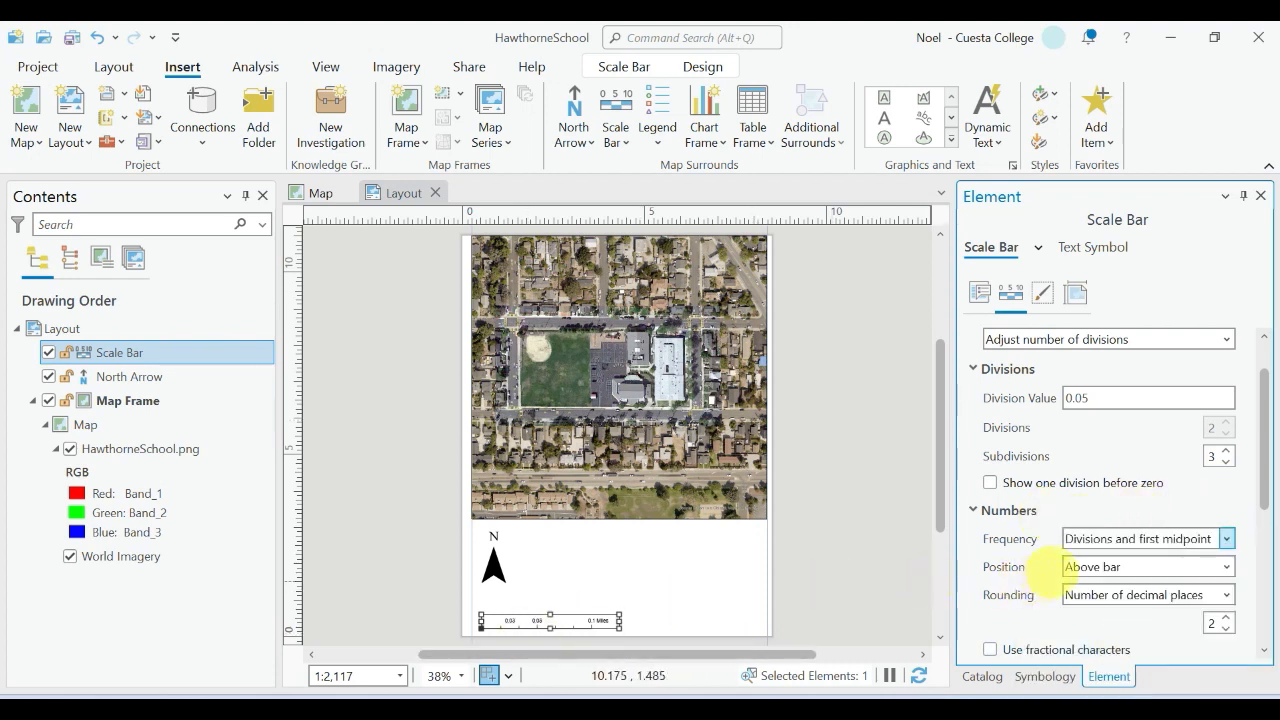
{"action": "left_click", "coordinate": [1128, 538]}
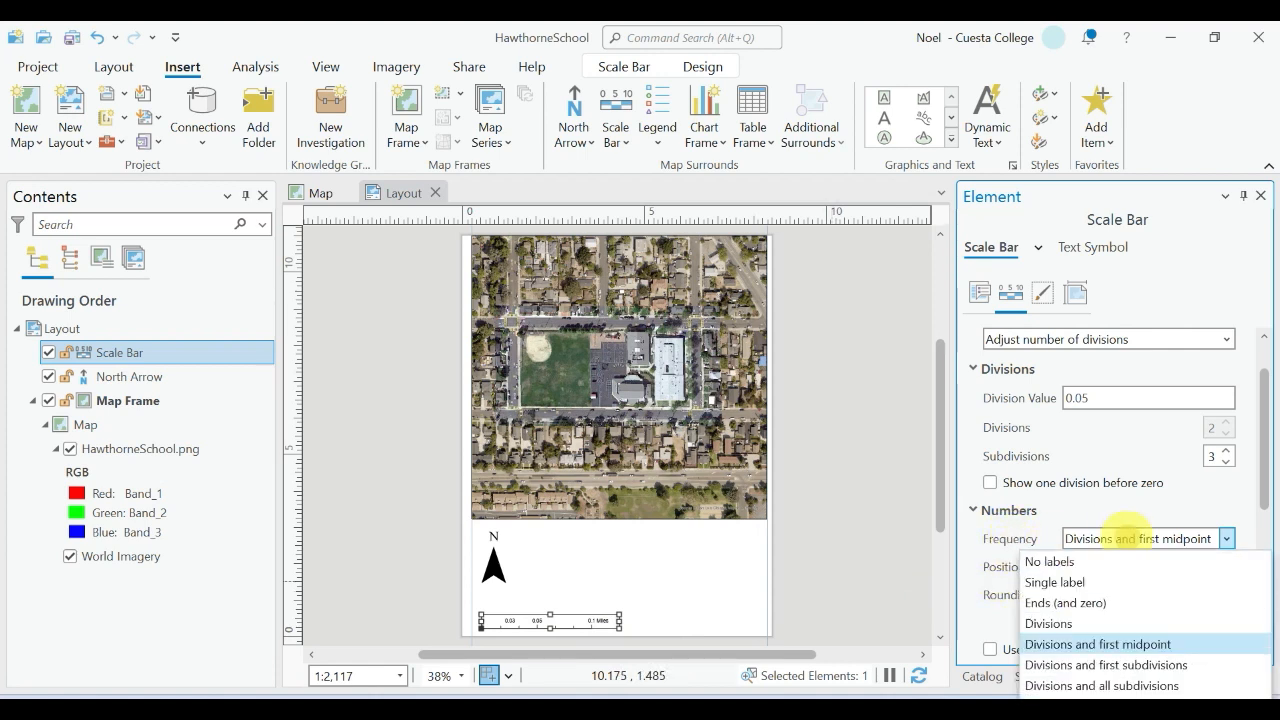
{"action": "left_click", "coordinate": [1095, 621]}
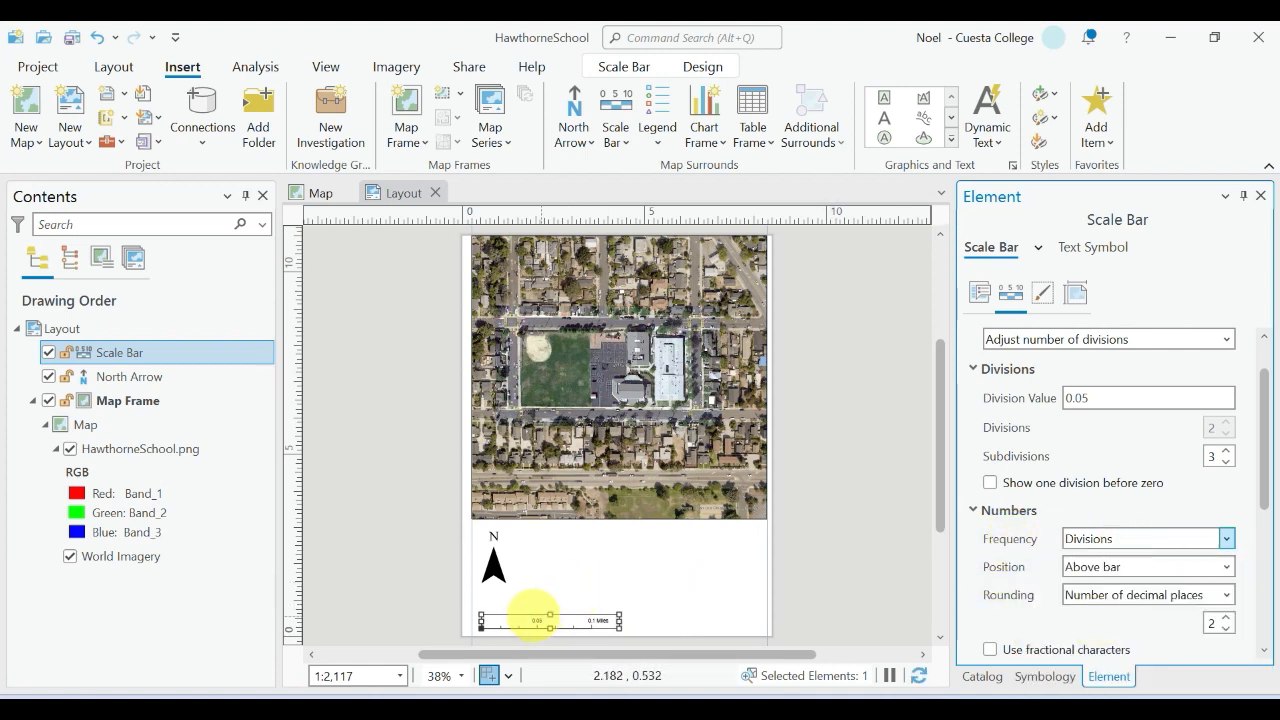
{"action": "left_click", "coordinate": [872, 560]}
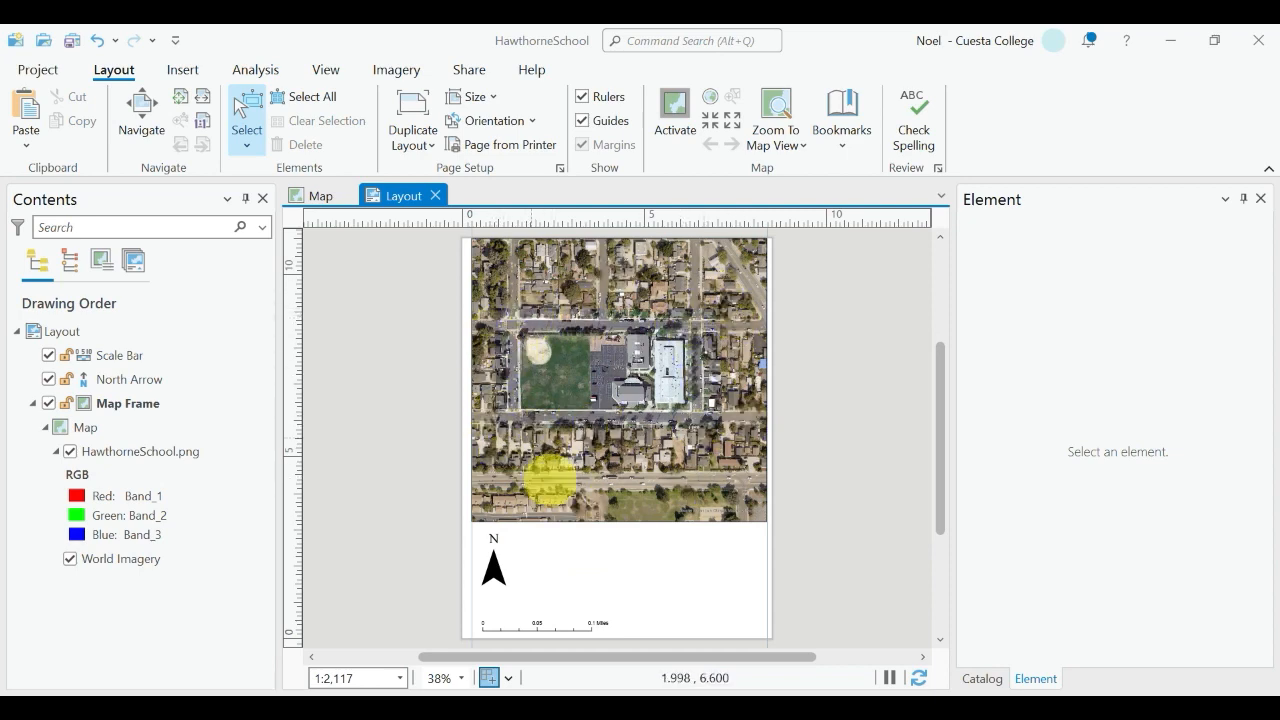
In the Map view, set the World Imagery layer's transparency to about 50.8%
{"action": "left_click", "coordinate": [312, 195]}
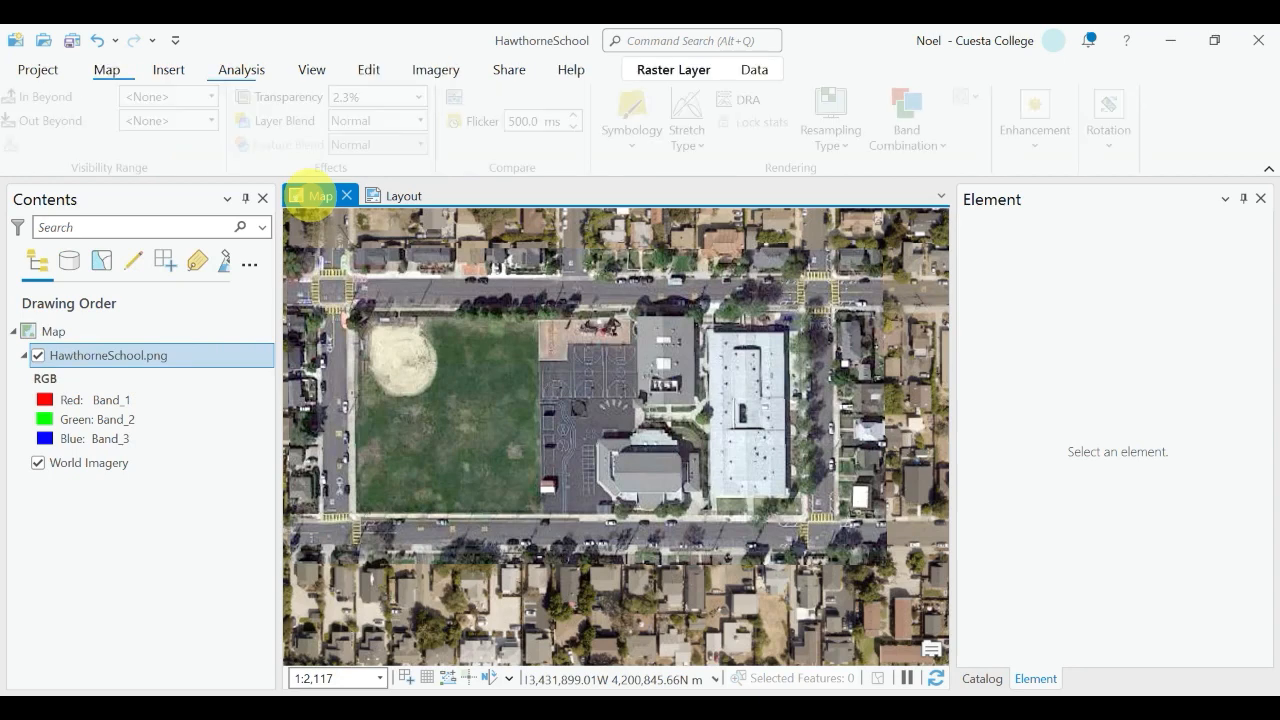
{"action": "left_click", "coordinate": [63, 462]}
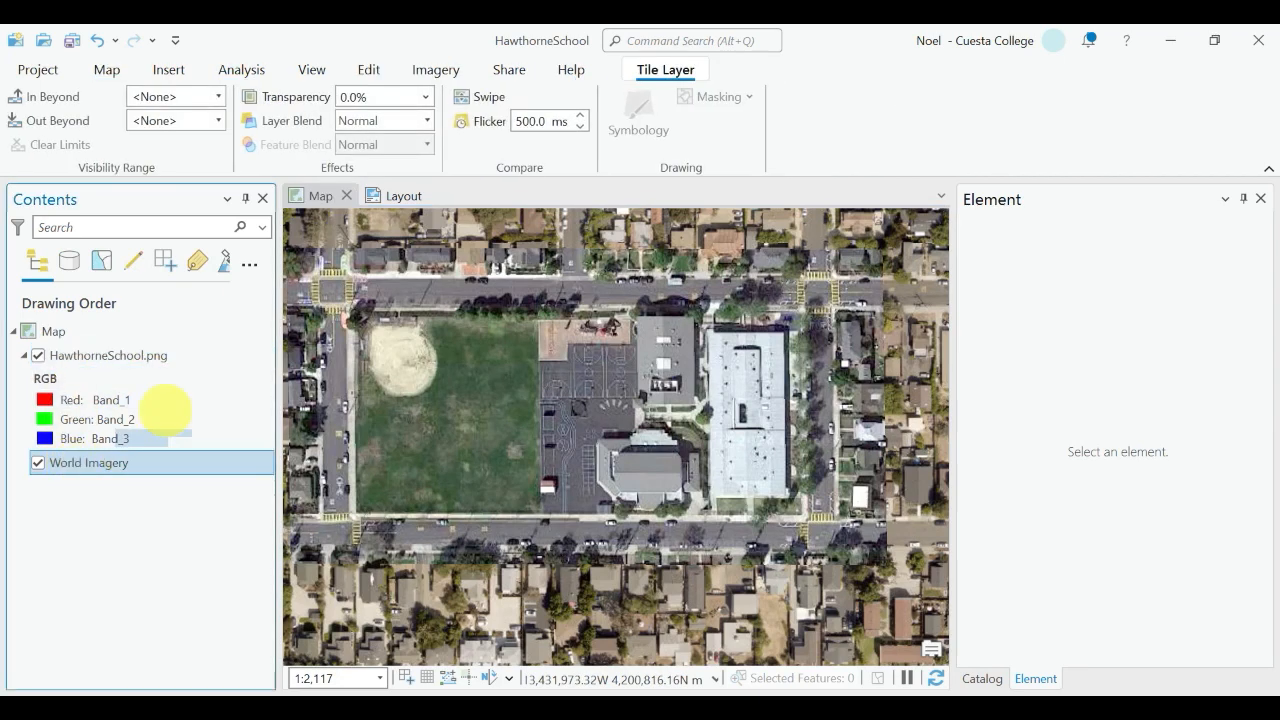
{"action": "left_click", "coordinate": [426, 96]}
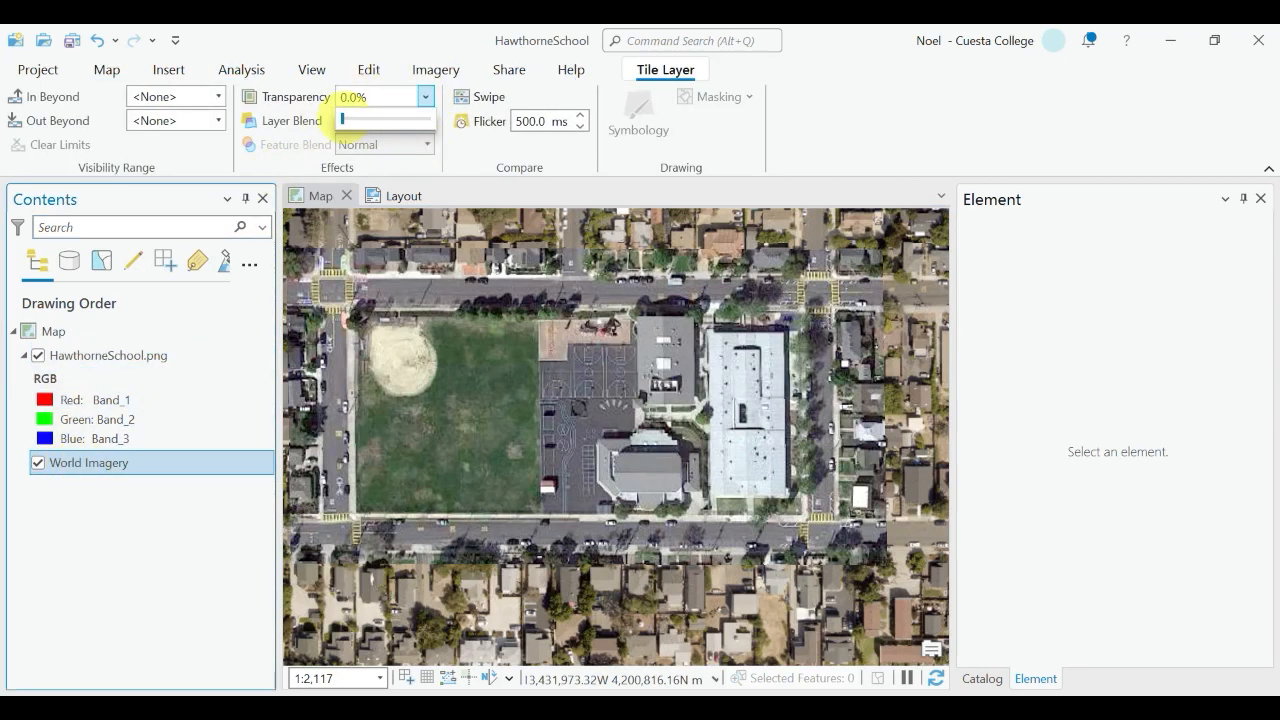
{"action": "left_click_drag", "start_coordinate": [348, 118], "coordinate": [349, 118]}
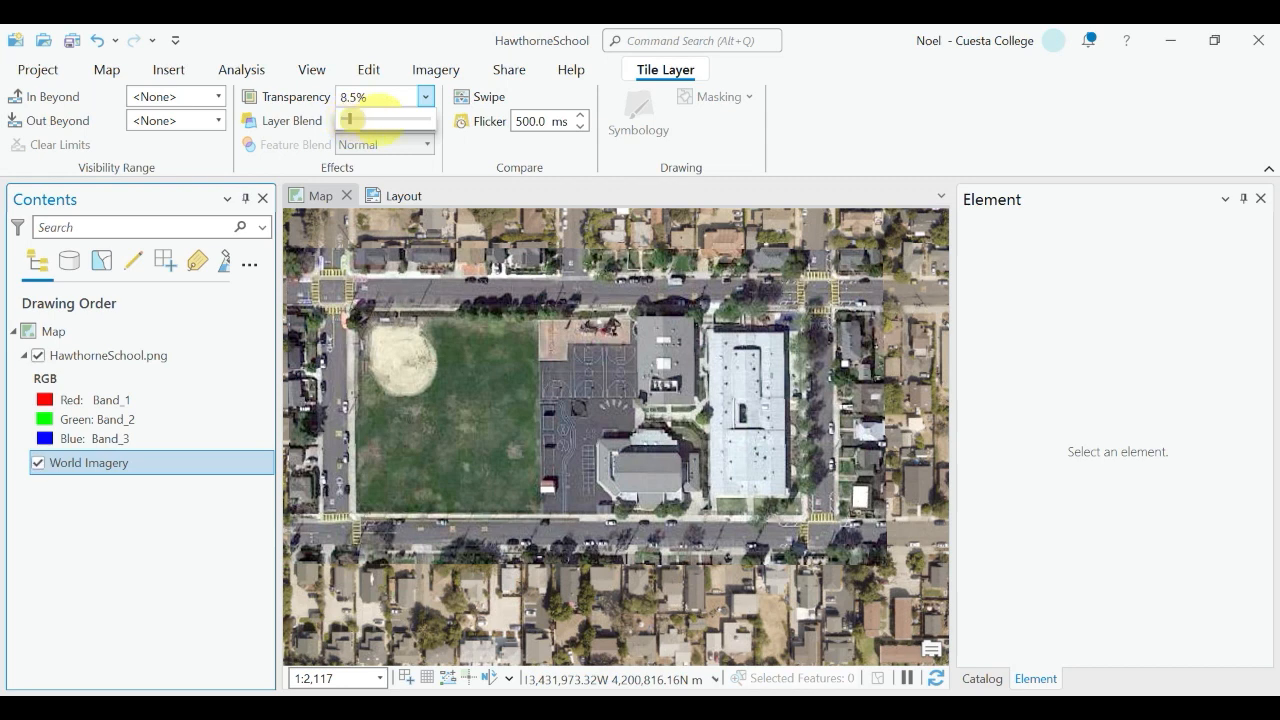
{"action": "left_click_drag", "start_coordinate": [355, 118], "coordinate": [383, 118]}
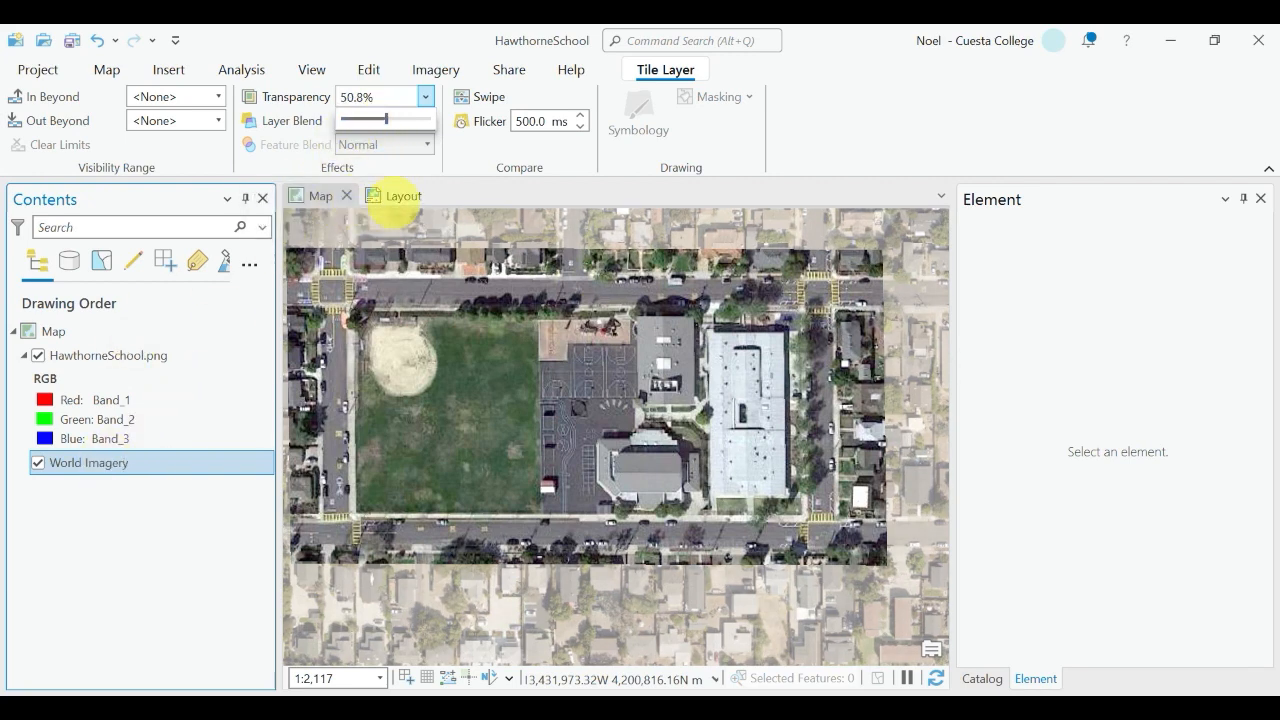
Add the title text "Hawthorne Elementary School" to the layout, below the map frame and beside the north arrow
{"action": "left_click", "coordinate": [395, 196]}
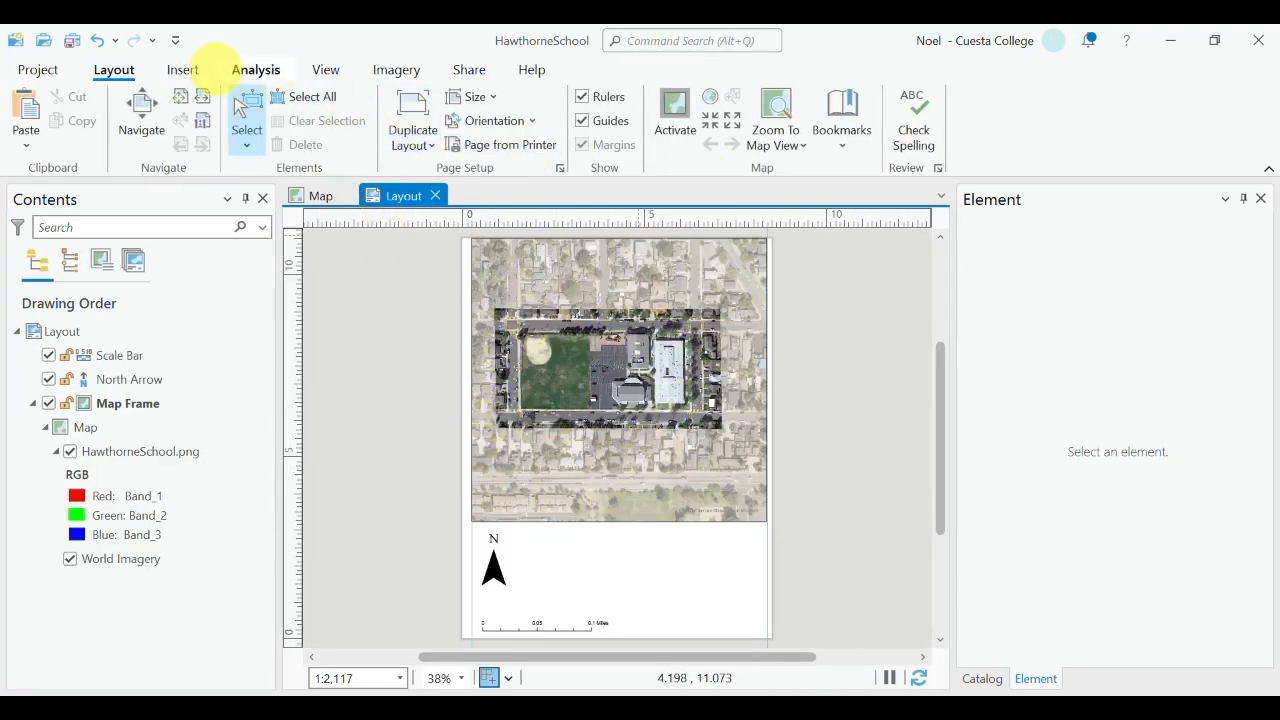
{"action": "left_click", "coordinate": [182, 69]}
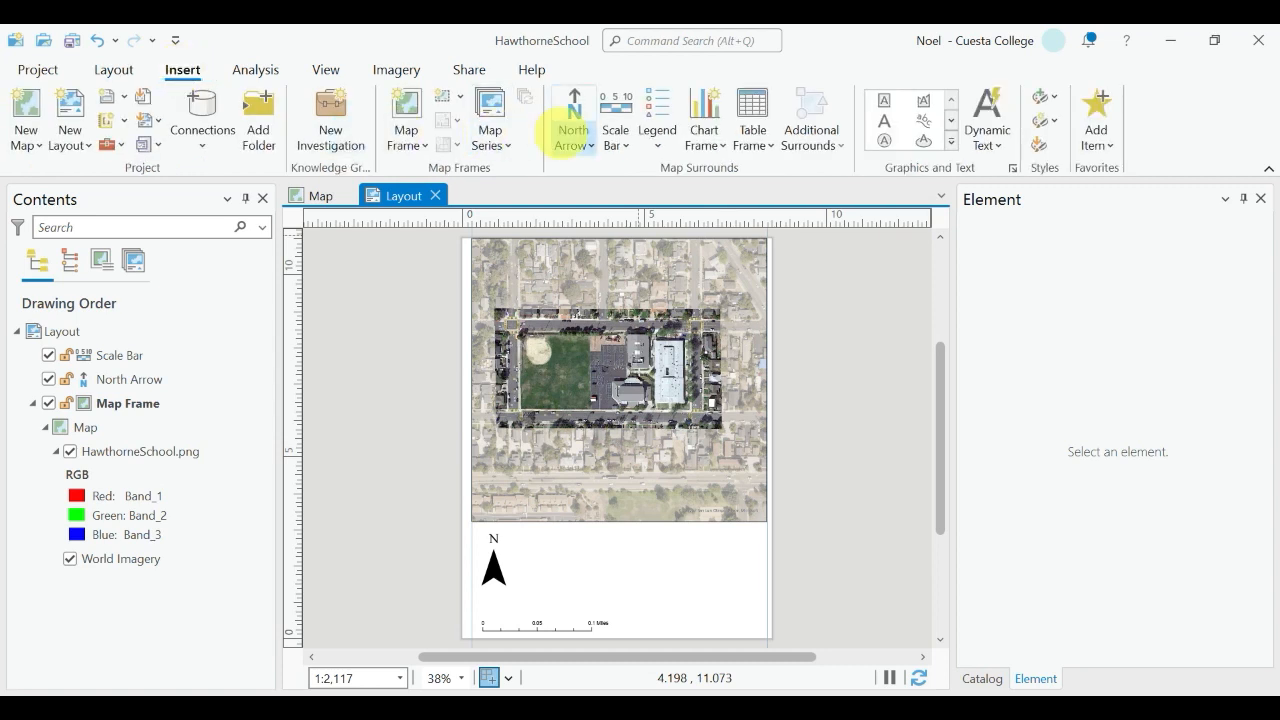
{"action": "left_click", "coordinate": [884, 120]}
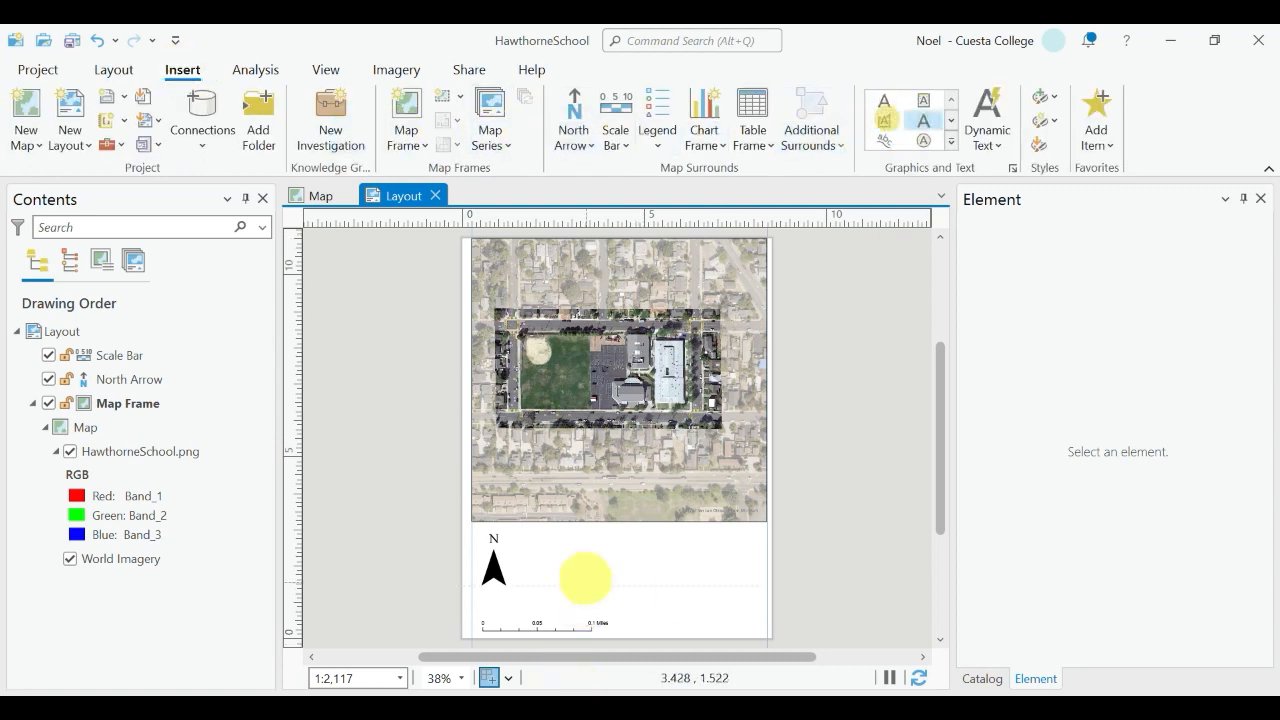
{"action": "left_click_drag", "start_coordinate": [550, 541], "coordinate": [592, 566]}
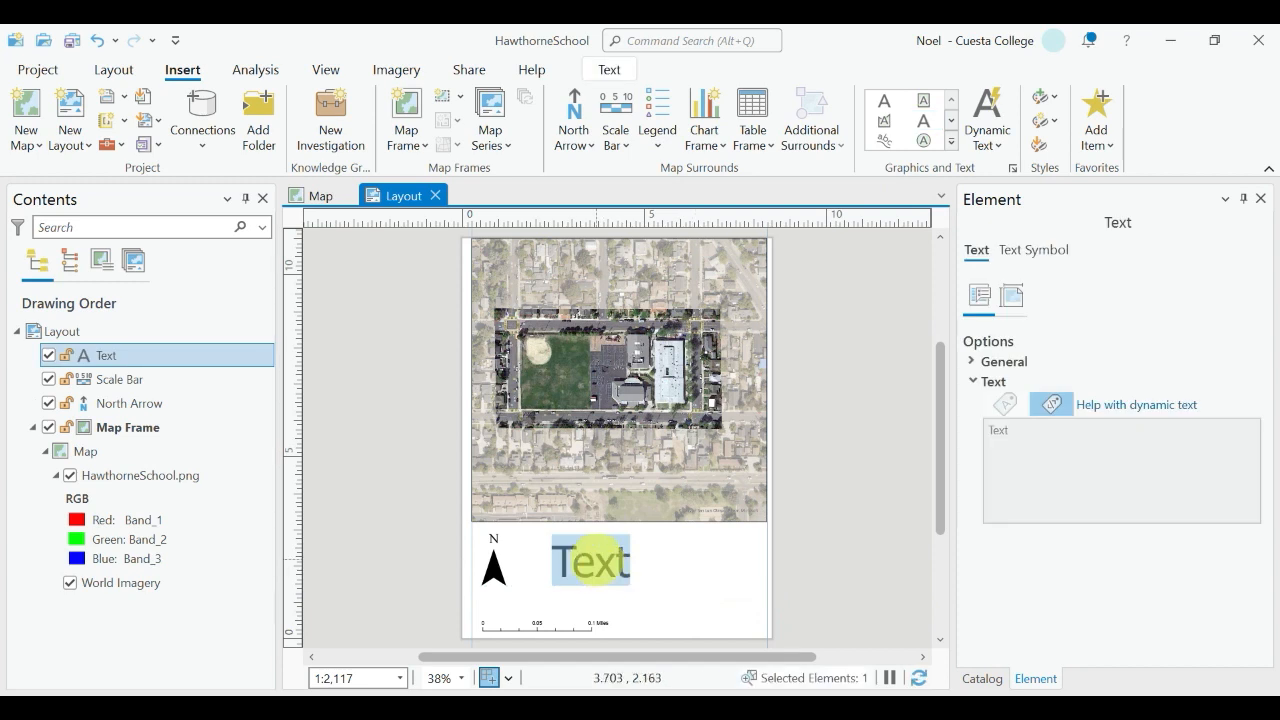
{"action": "type", "text": "Haw"}
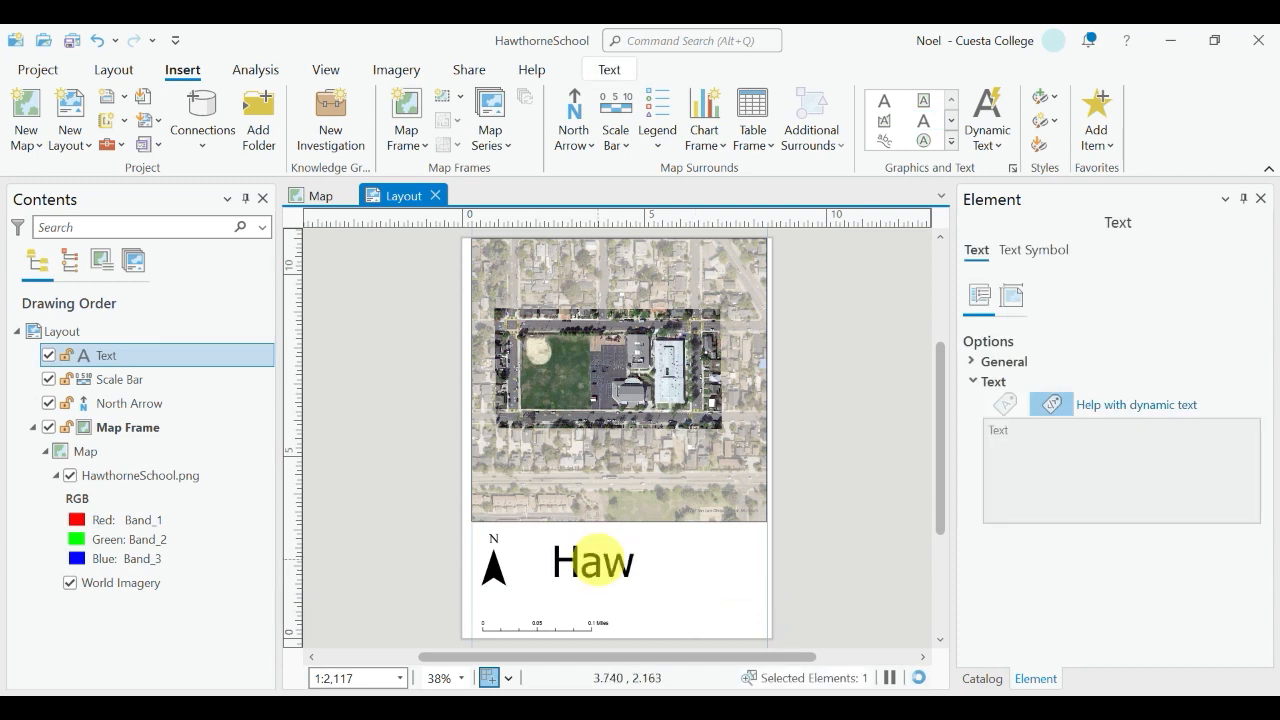
{"action": "type", "text": "thorne Elementa"}
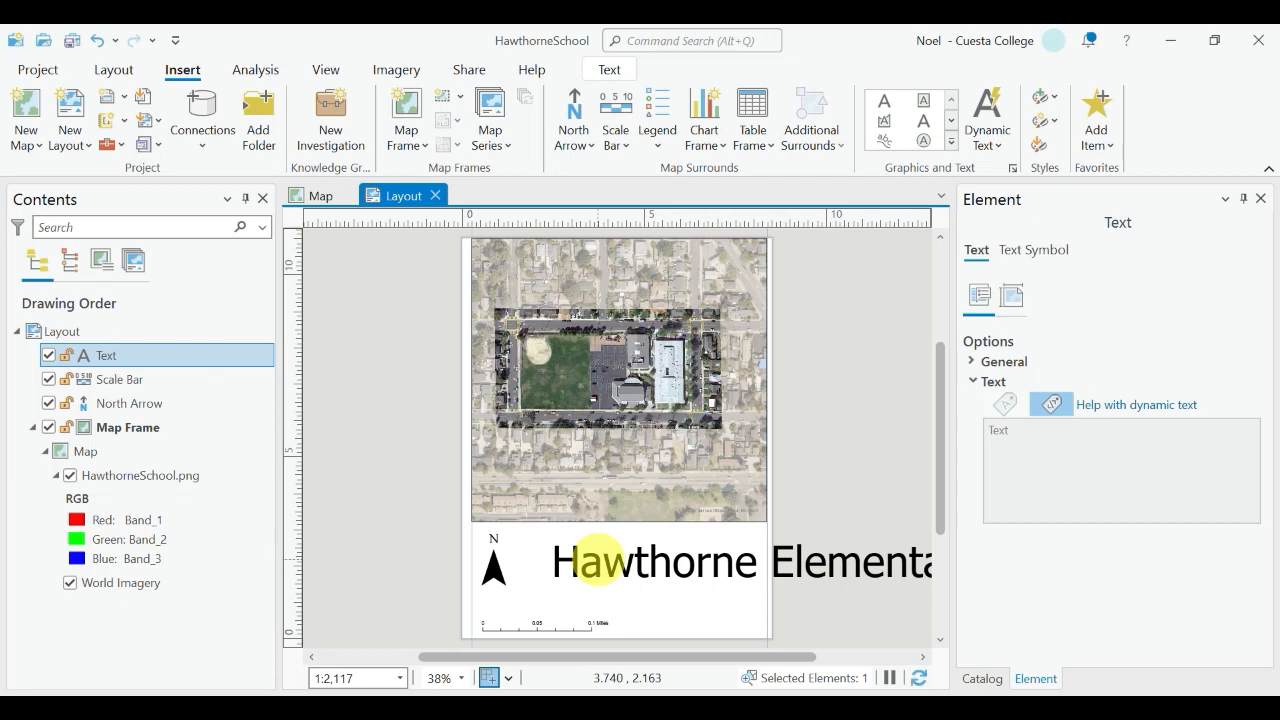
Set the title text's size to 22 pt and move the title up to just beneath the map frame
{"action": "left_click", "coordinate": [1035, 252]}
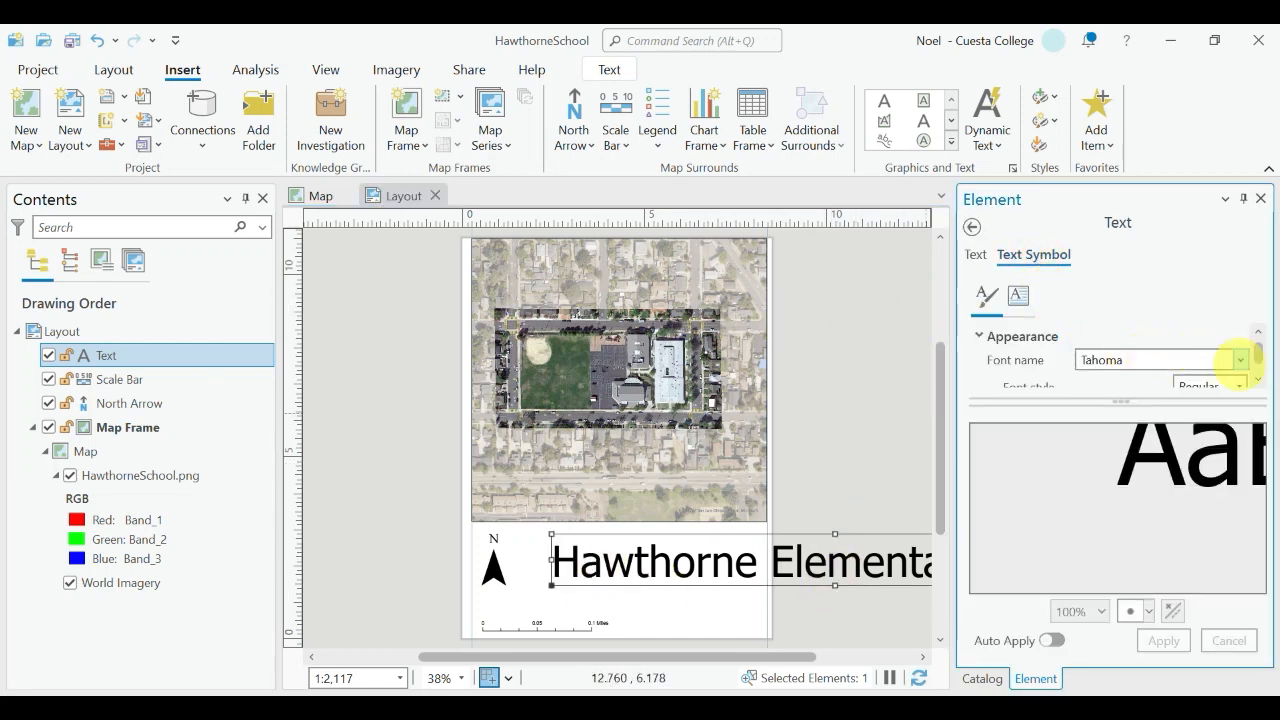
{"action": "scroll", "coordinate": [1258, 345], "scroll_direction": "down", "scroll_amount": 3}
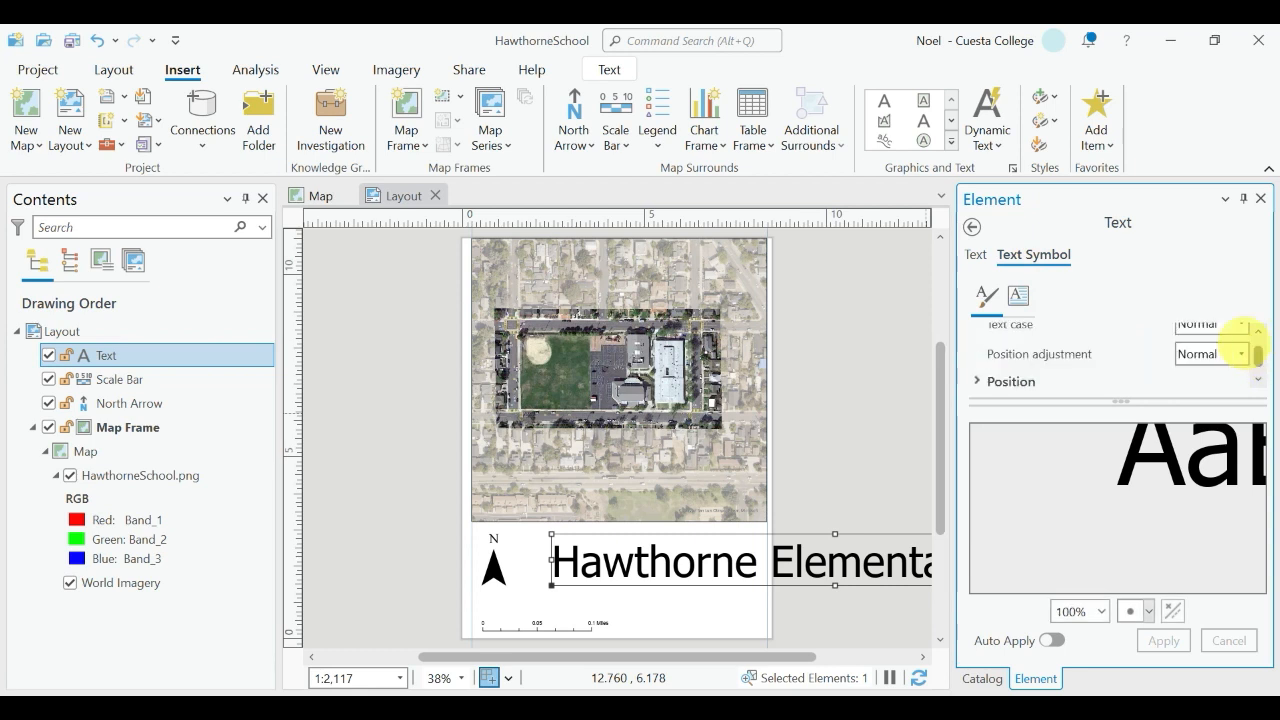
{"action": "scroll", "coordinate": [1190, 371], "scroll_direction": "up", "scroll_amount": 2}
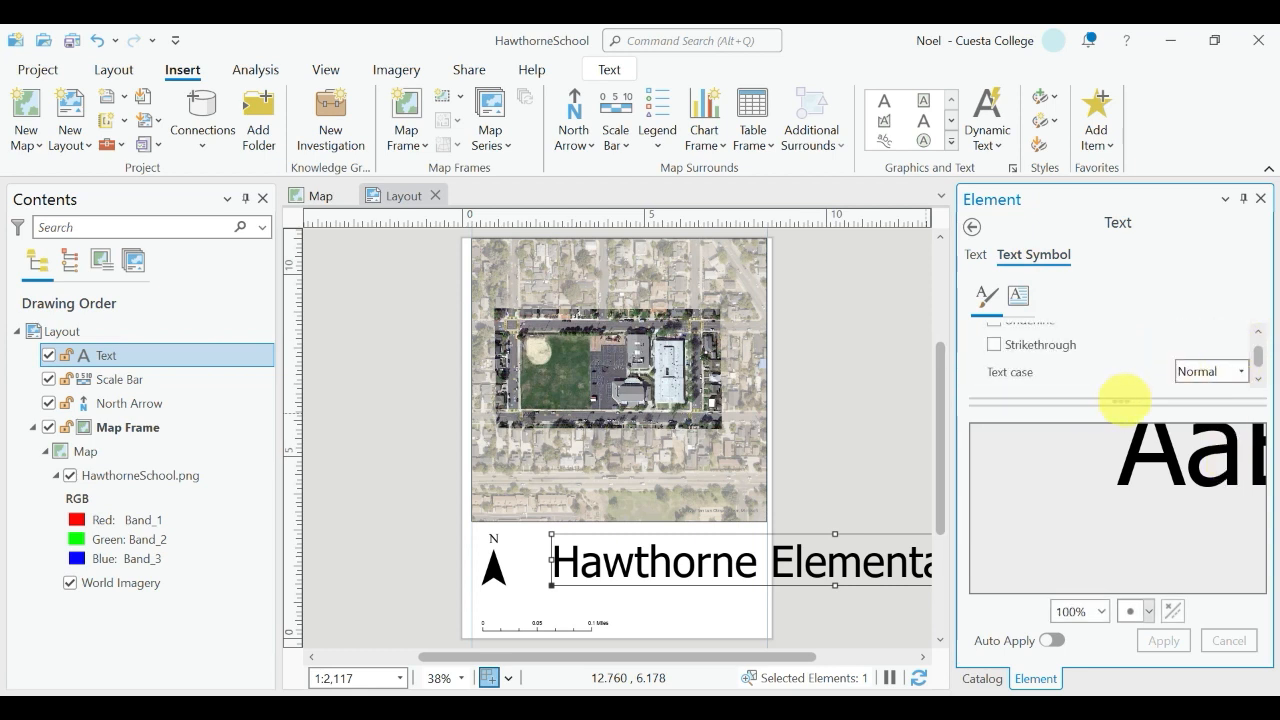
{"action": "left_click_drag", "start_coordinate": [1122, 400], "coordinate": [1120, 534]}
{"action": "scroll", "coordinate": [1238, 350], "scroll_direction": "up", "scroll_amount": 3}
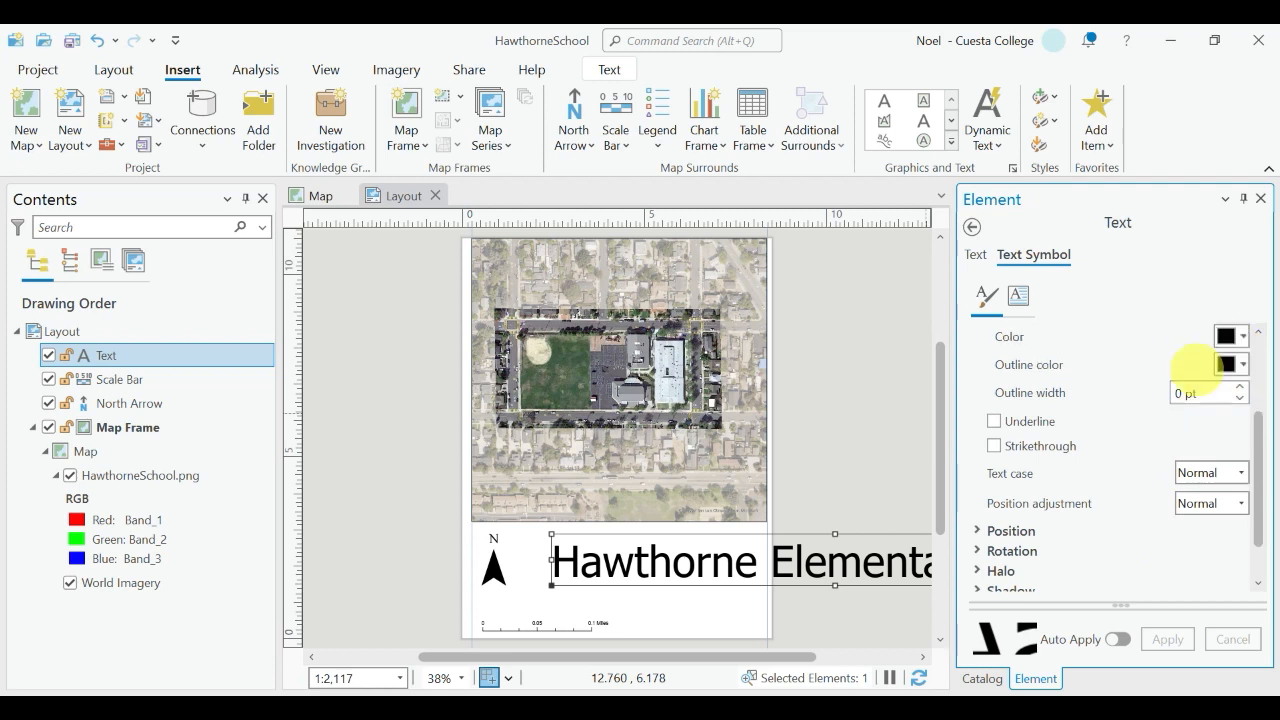
{"action": "left_click", "coordinate": [1241, 380]}
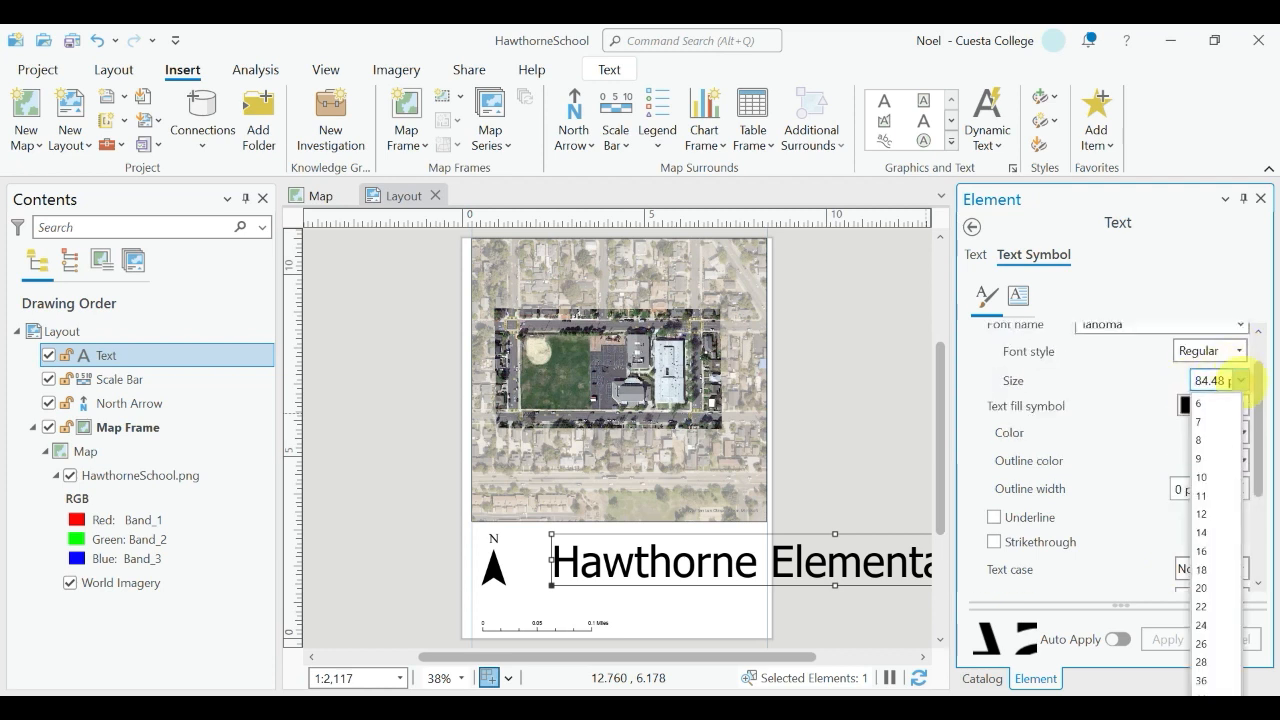
{"action": "left_click", "coordinate": [1205, 607]}
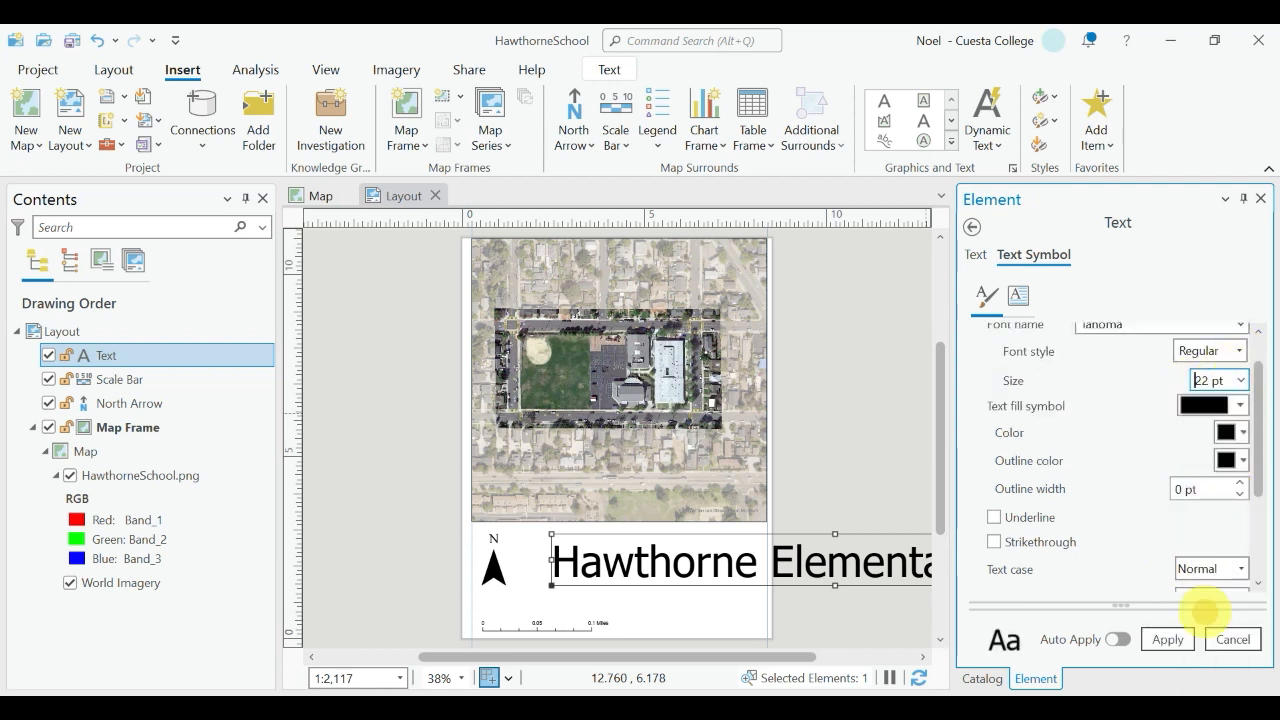
{"action": "left_click", "coordinate": [1168, 639]}
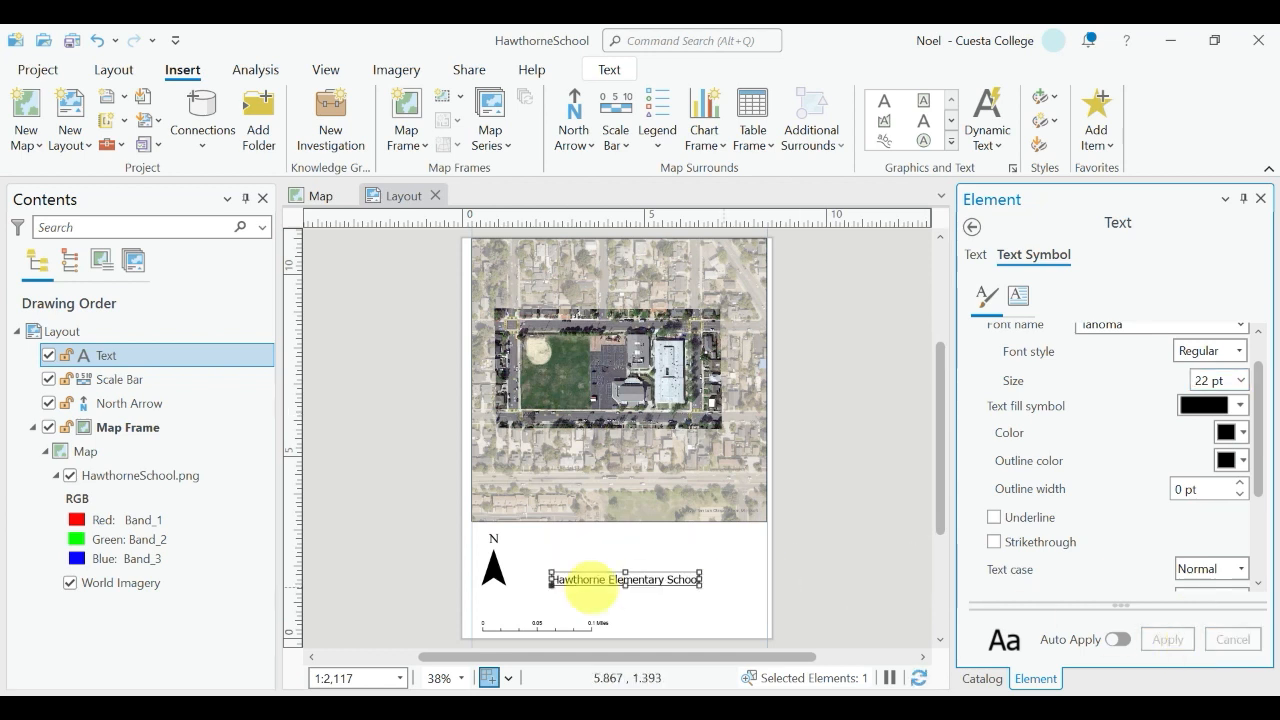
{"action": "left_click_drag", "start_coordinate": [643, 577], "coordinate": [643, 549]}
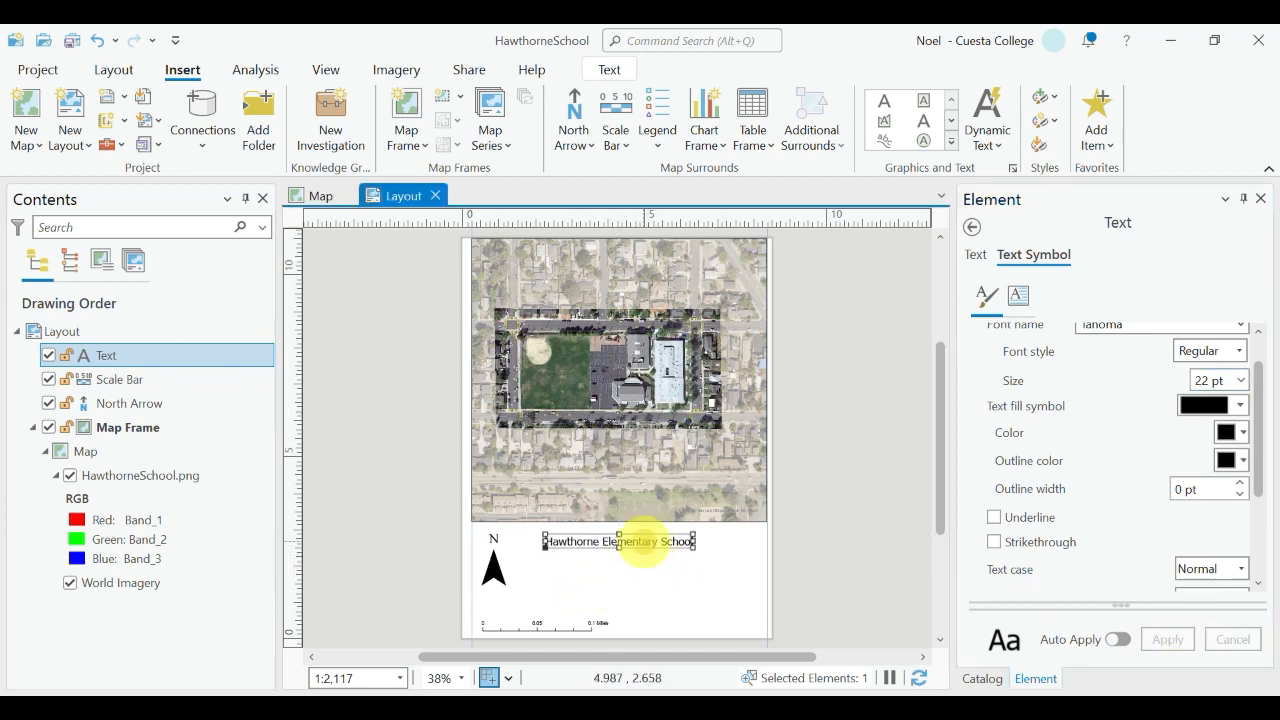
Add a second line reading "San Luis Obispo, CA" to the Hawthorne Elementary School title text
{"action": "double_click", "coordinate": [645, 542]}
{"action": "left_click", "coordinate": [665, 541]}
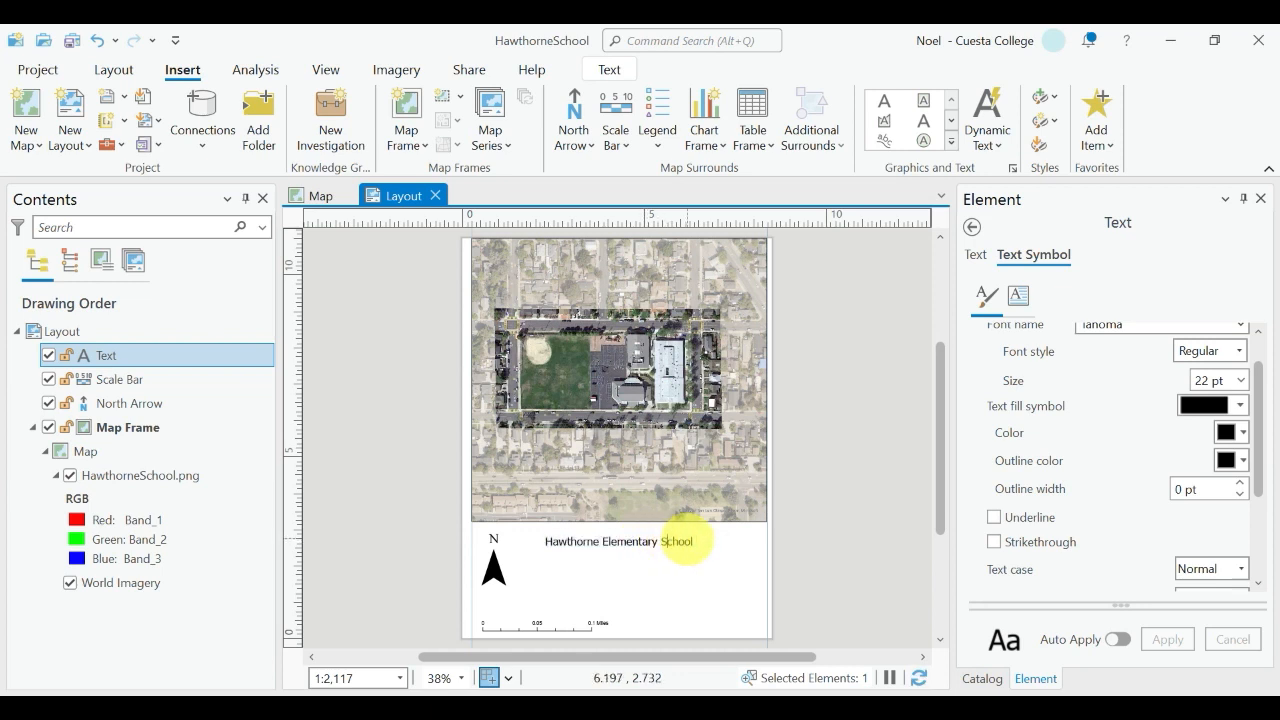
{"action": "left_click", "coordinate": [972, 254]}
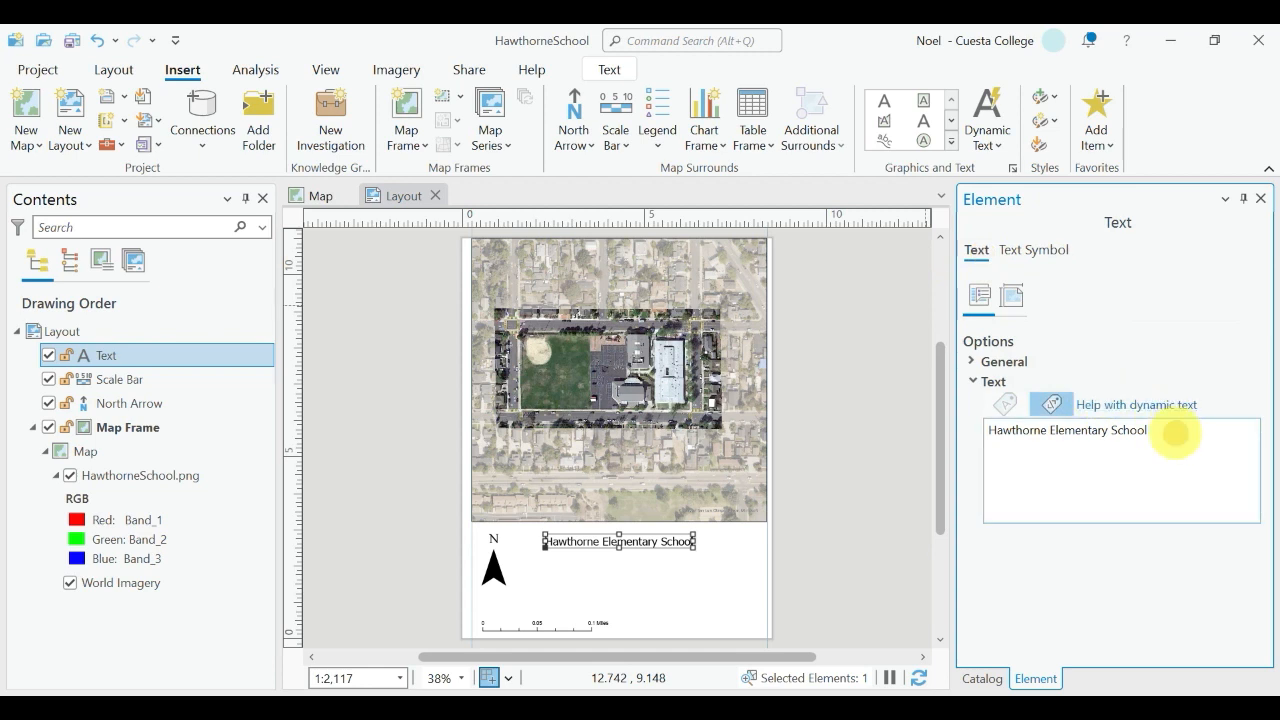
{"action": "left_click", "coordinate": [1175, 433]}
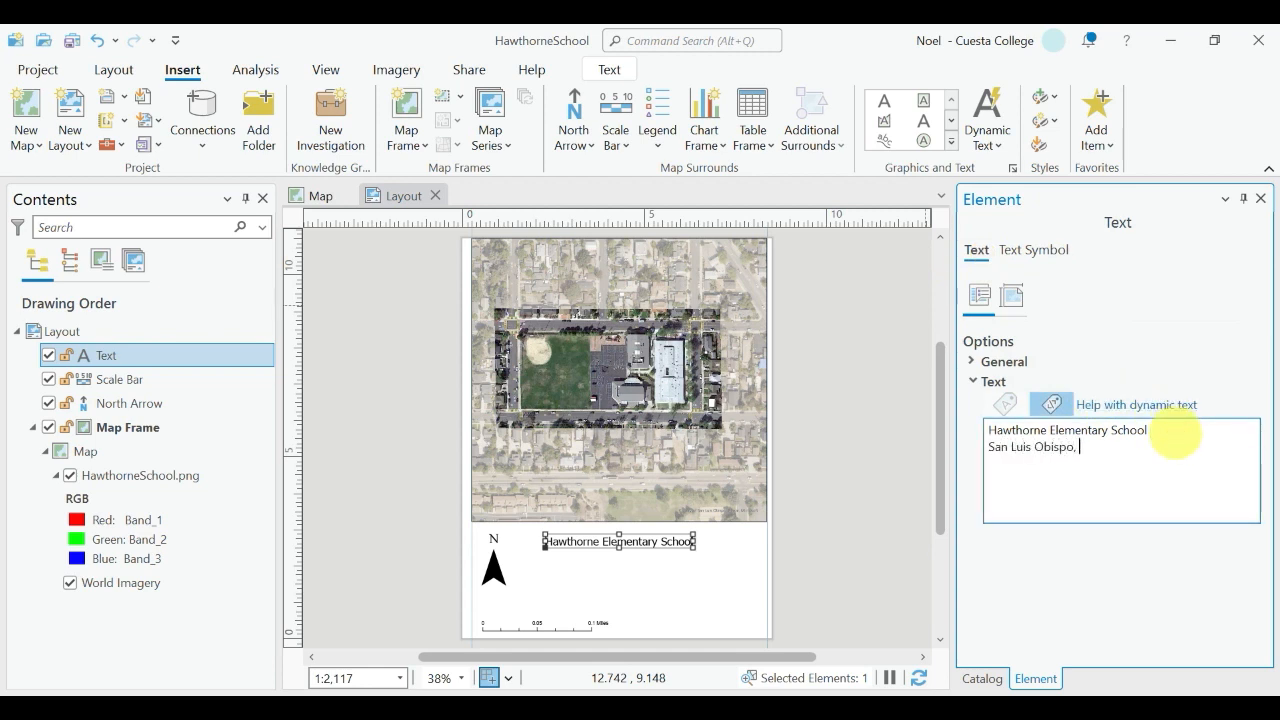
{"action": "left_click", "coordinate": [663, 571]}
{"action": "left_click", "coordinate": [620, 545]}
{"action": "left_click_drag", "start_coordinate": [620, 545], "coordinate": [652, 556]}
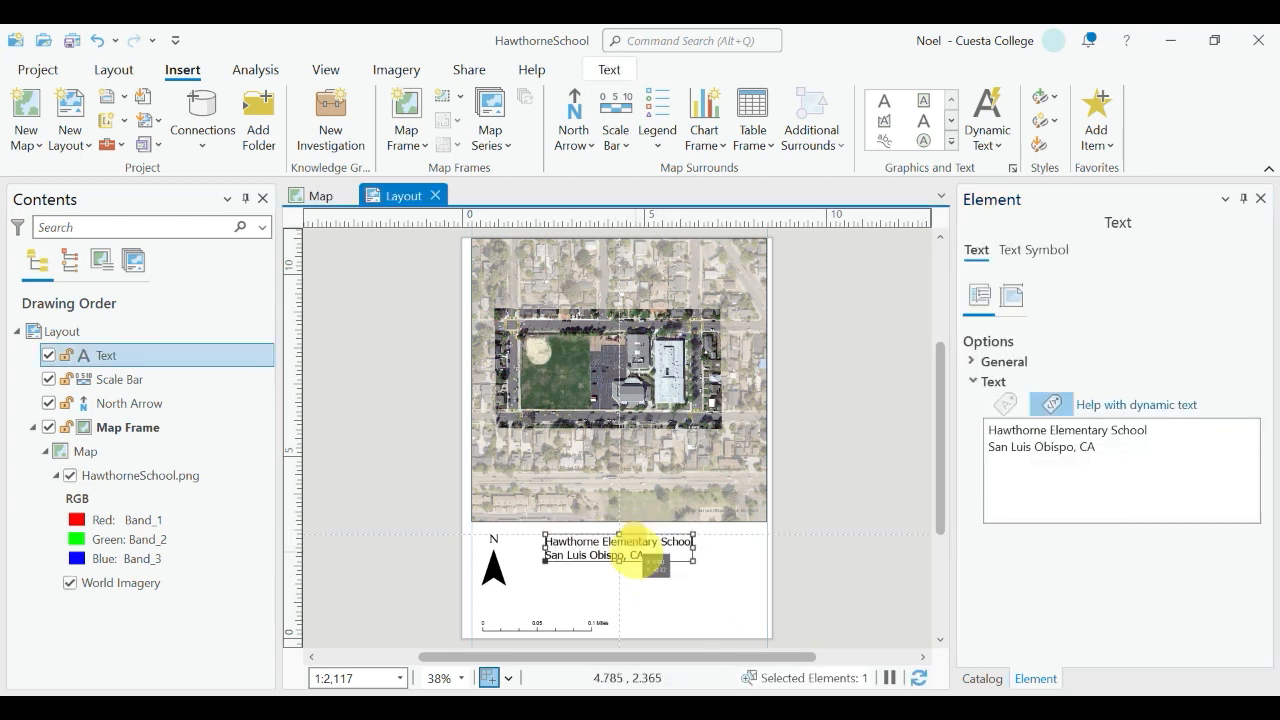
Set the title text's horizontal alignment to center, apply it and deselect the title
{"action": "left_click", "coordinate": [1033, 250]}
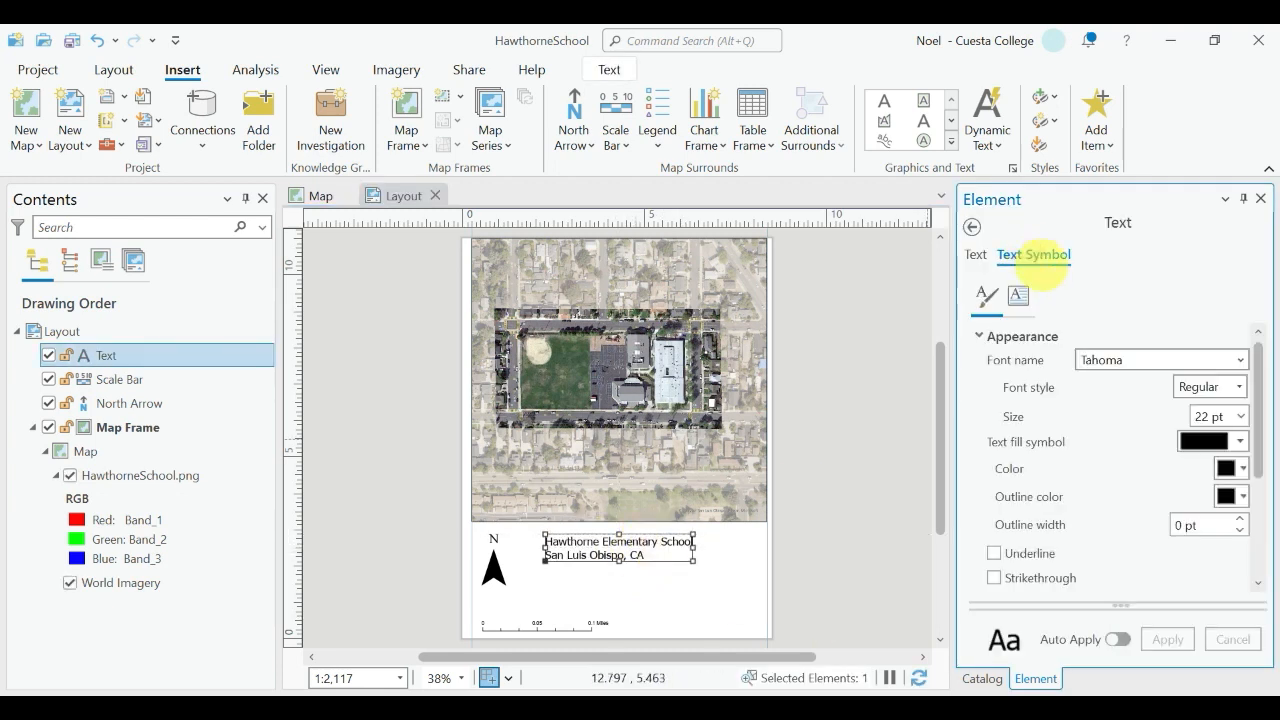
{"action": "left_click", "coordinate": [1017, 294]}
{"action": "scroll", "coordinate": [1066, 389], "scroll_direction": "down", "scroll_amount": 2}
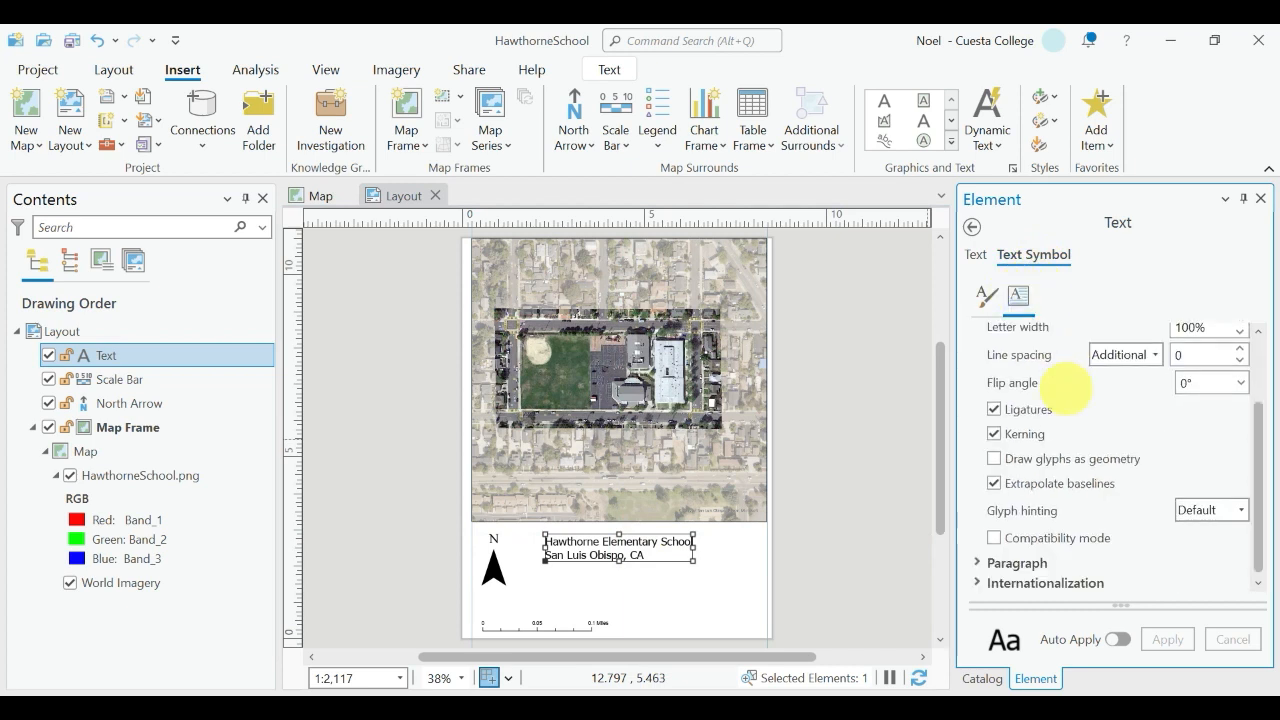
{"action": "left_click", "coordinate": [984, 562]}
{"action": "scroll", "coordinate": [986, 520], "scroll_direction": "down", "scroll_amount": 2}
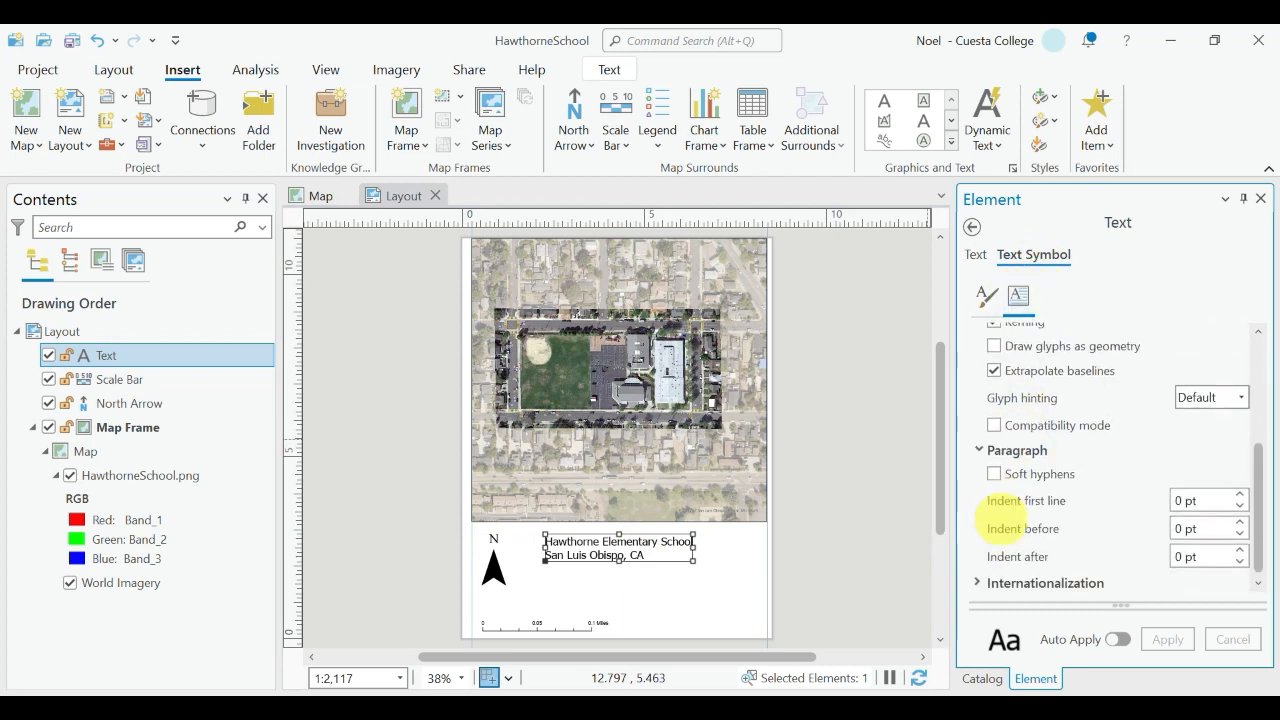
{"action": "left_click", "coordinate": [972, 582]}
{"action": "scroll", "coordinate": [1000, 530], "scroll_direction": "down", "scroll_amount": 1}
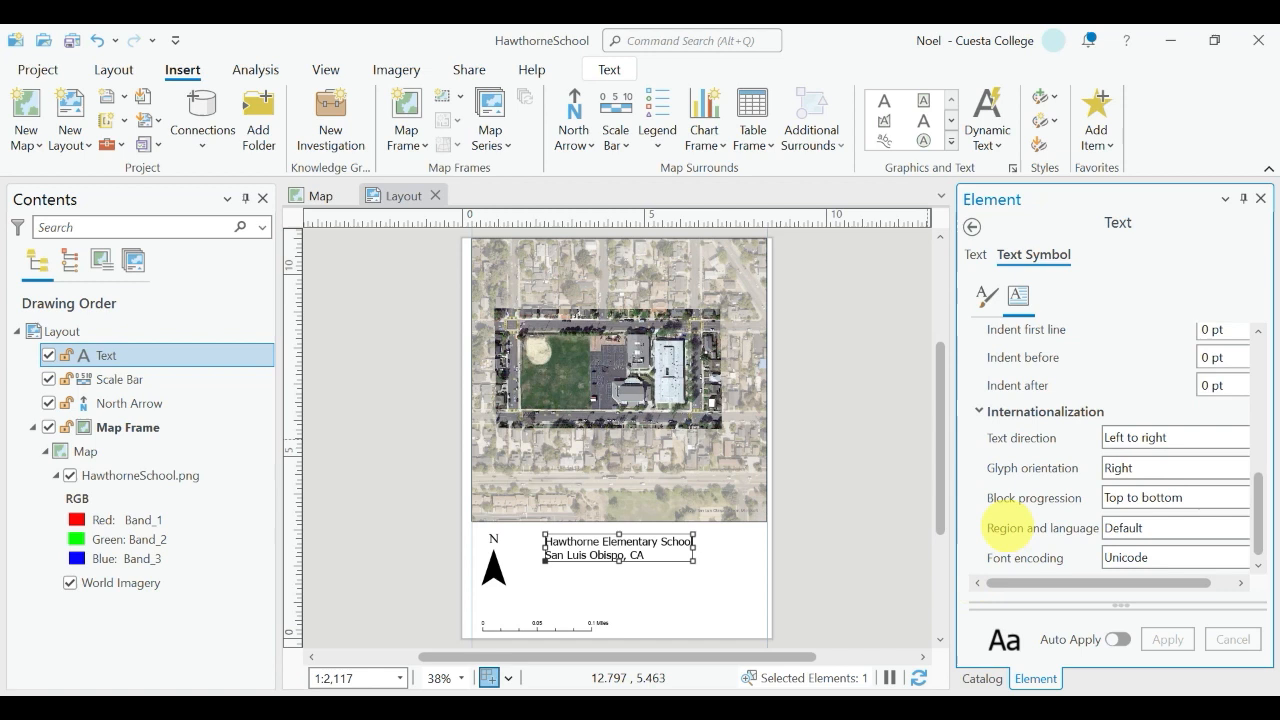
{"action": "left_click", "coordinate": [986, 294]}
{"action": "left_click", "coordinate": [985, 483]}
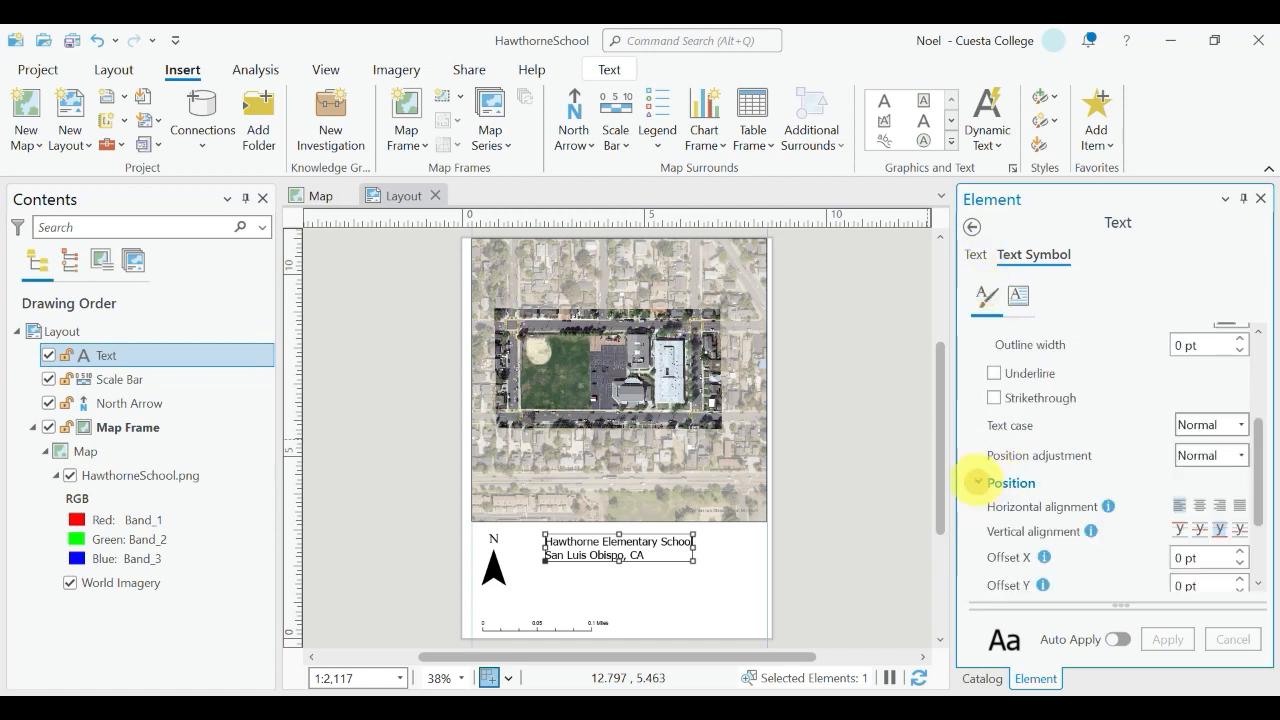
{"action": "scroll", "coordinate": [1043, 451], "scroll_direction": "down", "scroll_amount": 2}
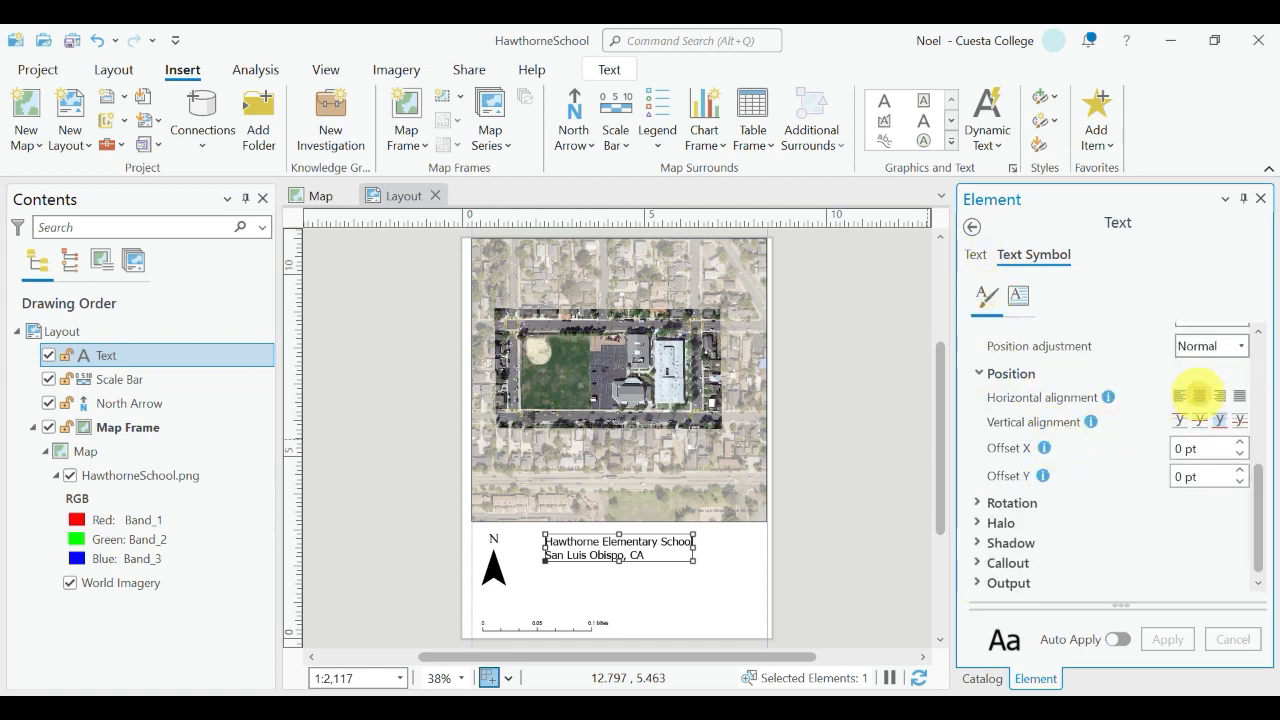
{"action": "left_click", "coordinate": [1199, 396]}
{"action": "left_click", "coordinate": [1168, 639]}
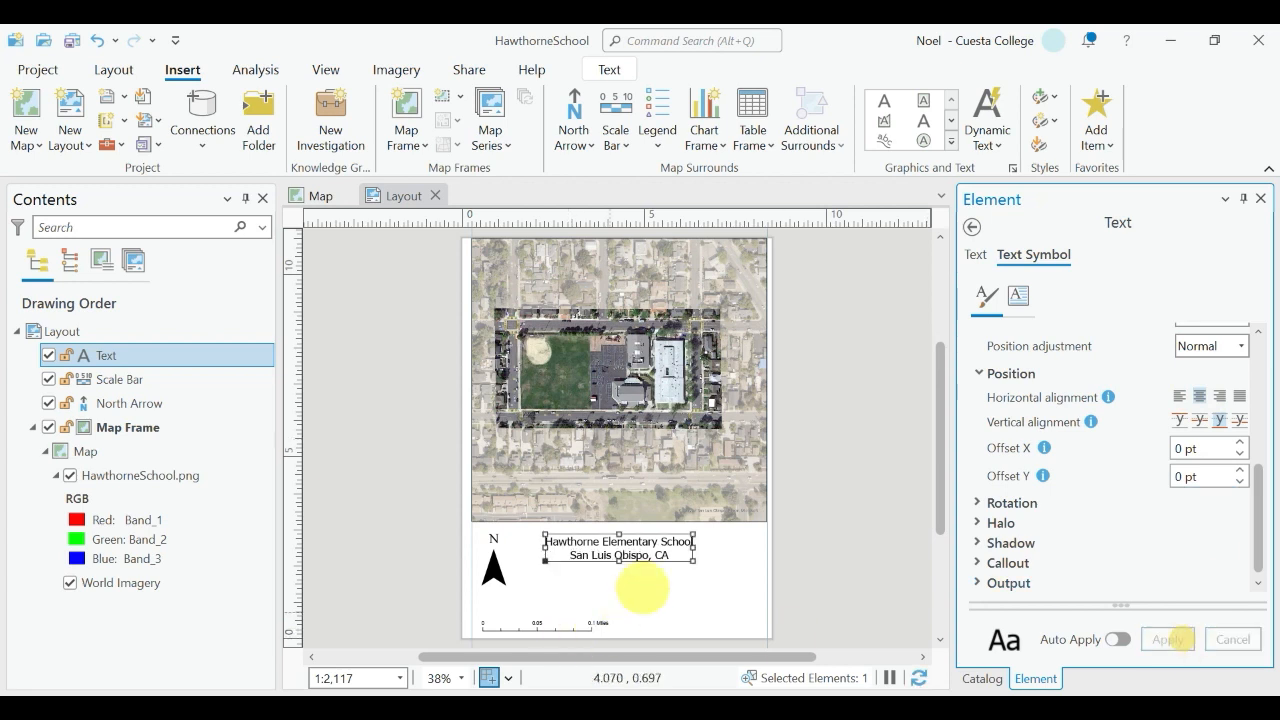
{"action": "left_click", "coordinate": [668, 594]}
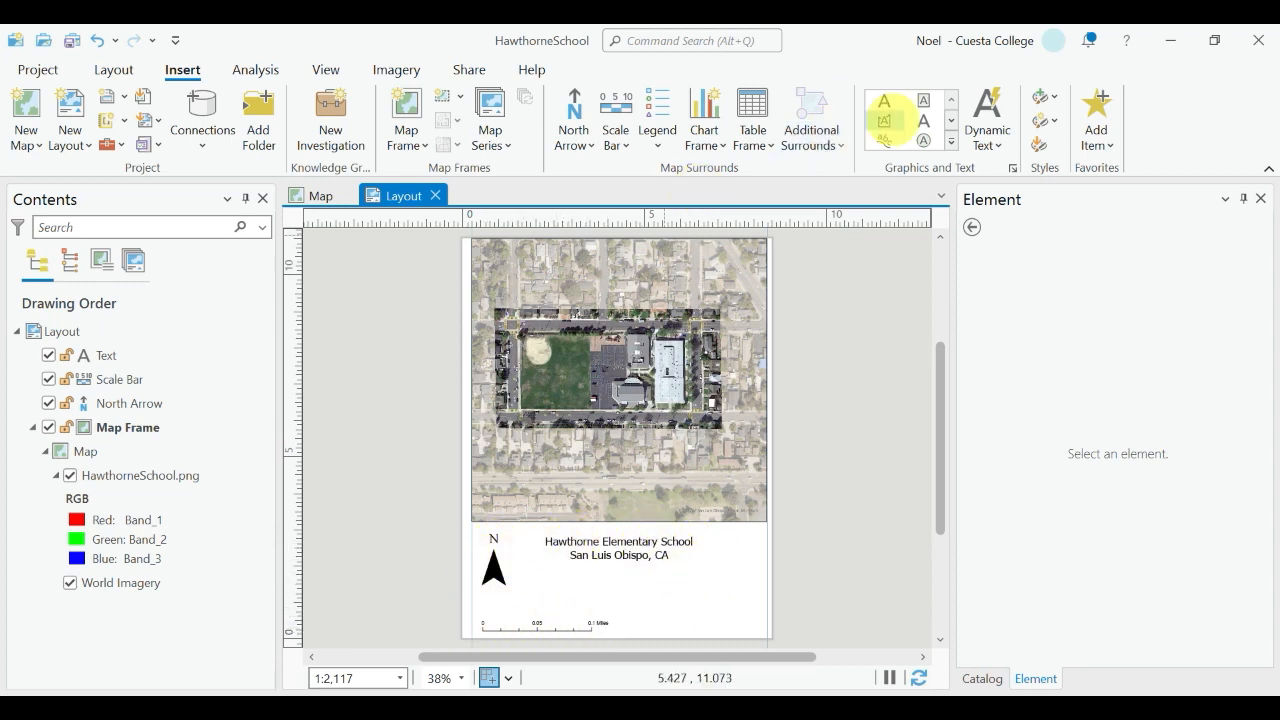
Add a text element in the page's lower-right corner with the author's name and "February 10, 2024" on a second line
{"action": "left_click", "coordinate": [884, 100]}
{"action": "left_click", "coordinate": [713, 621]}
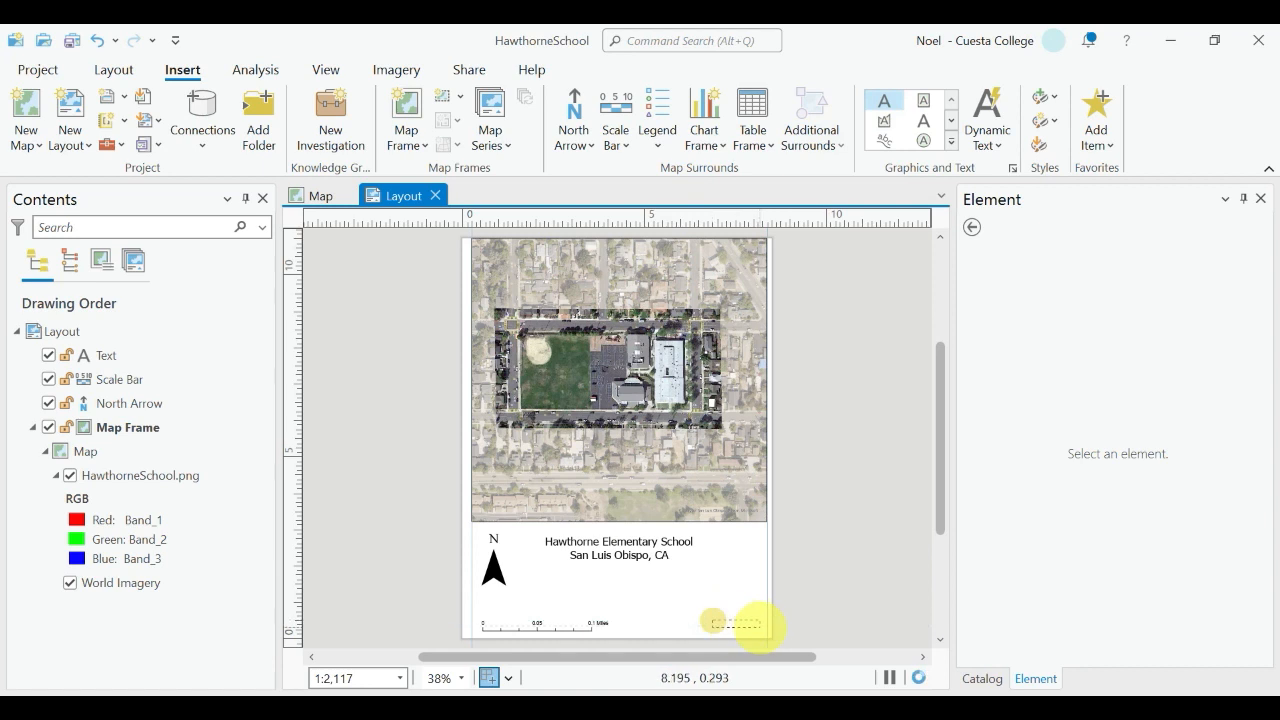
{"action": "left_click", "coordinate": [1027, 438]}
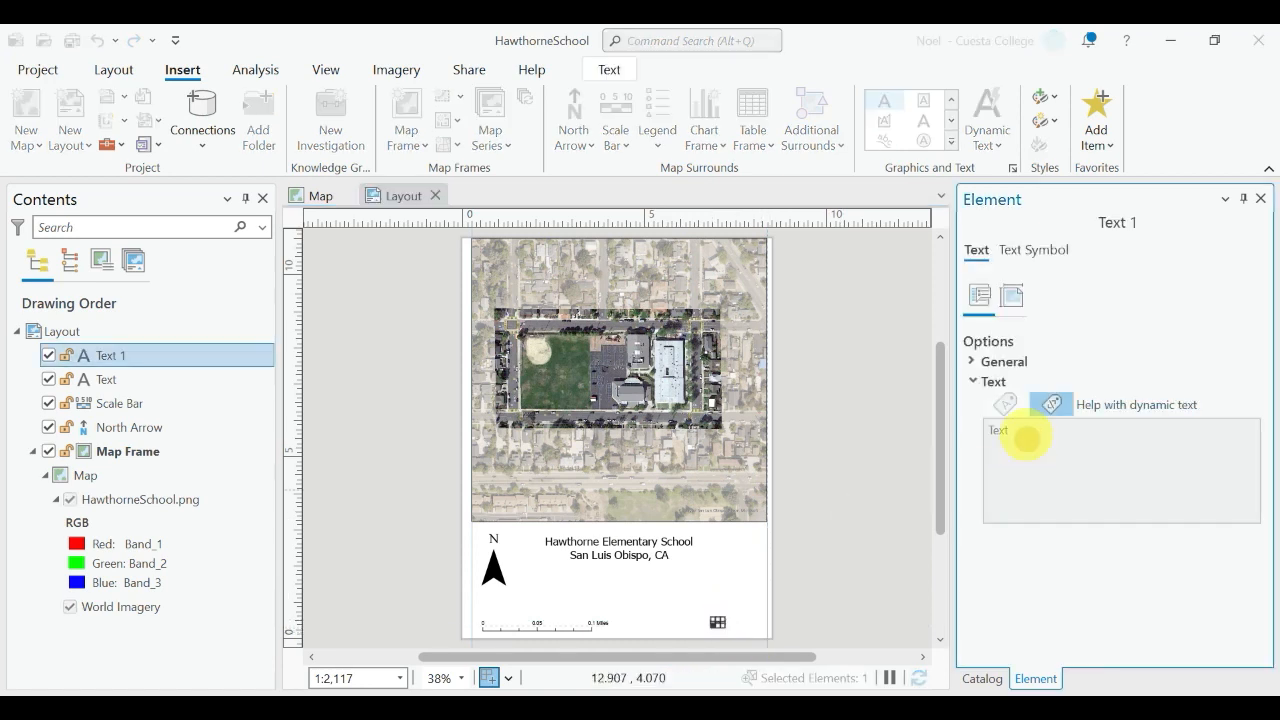
{"action": "left_click_drag", "start_coordinate": [1013, 435], "coordinate": [981, 435]}
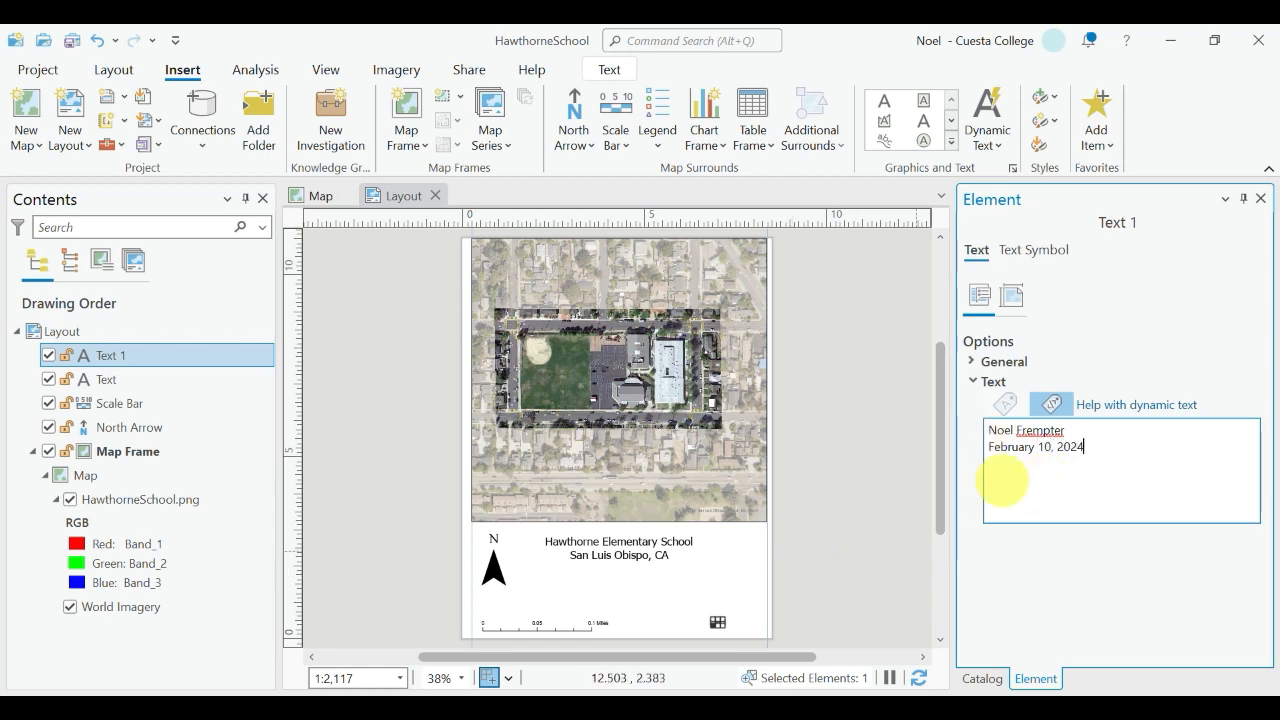
{"action": "left_click", "coordinate": [832, 551]}
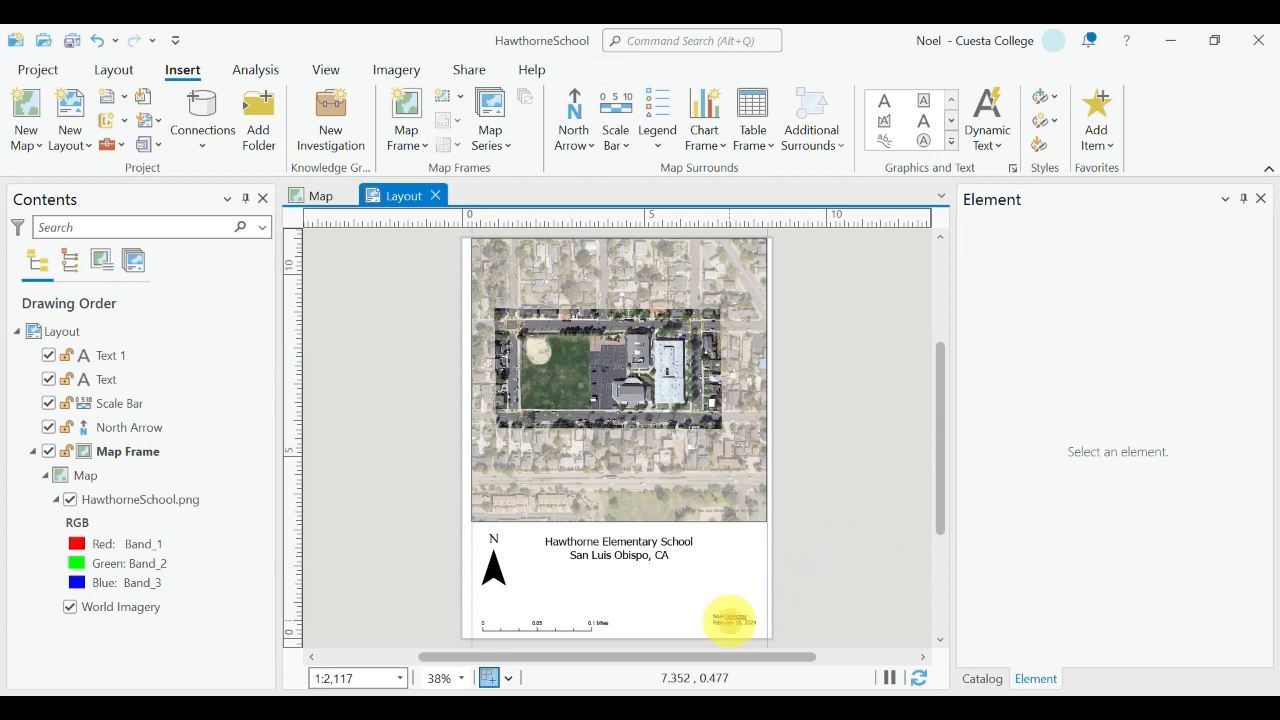
Add a horizontal guide at 0.25 near the page bottom and move the author and date text against it and the right margin guide
{"action": "left_click", "coordinate": [733, 619]}
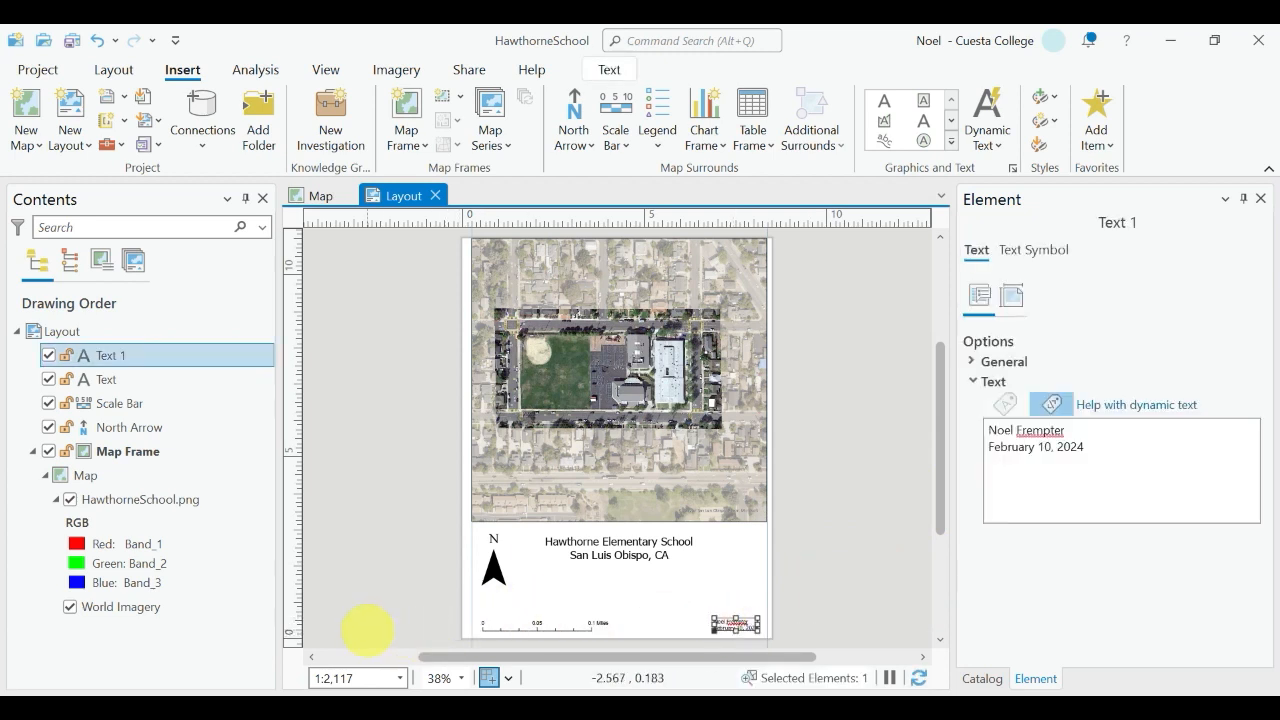
{"action": "right_click", "coordinate": [298, 628]}
{"action": "left_click", "coordinate": [305, 409]}
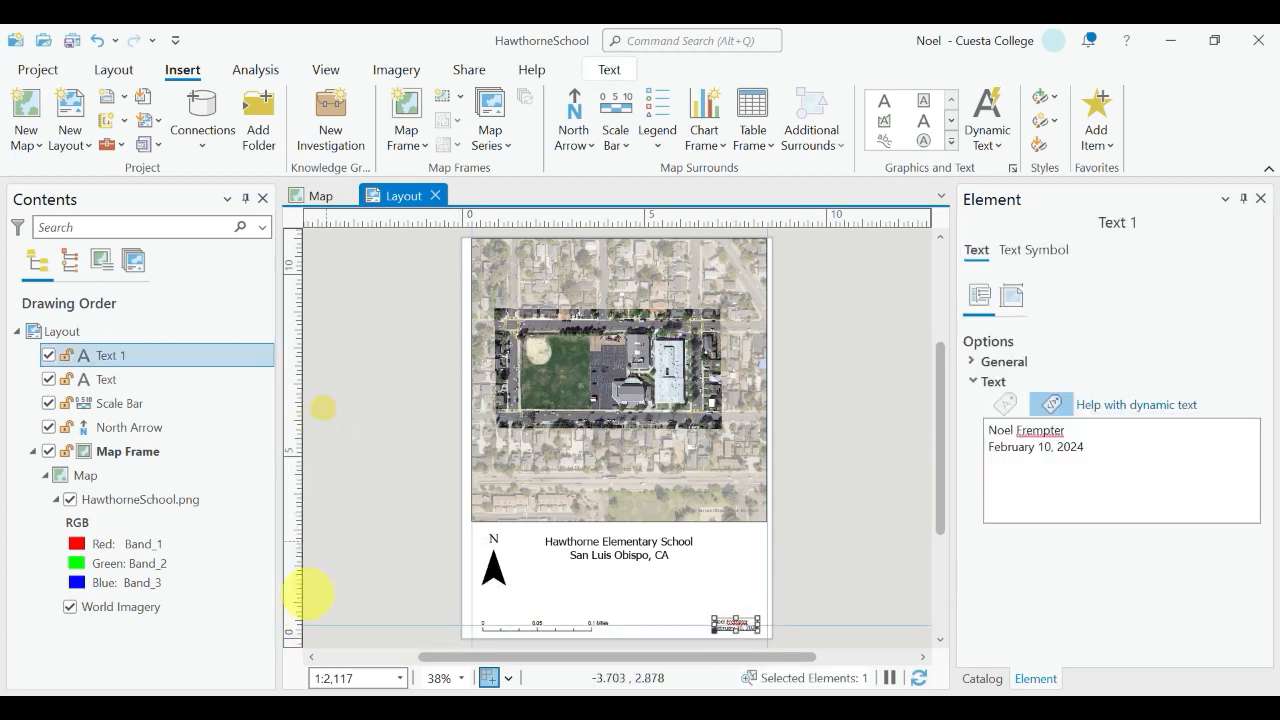
{"action": "left_click_drag", "start_coordinate": [293, 625], "coordinate": [292, 630]}
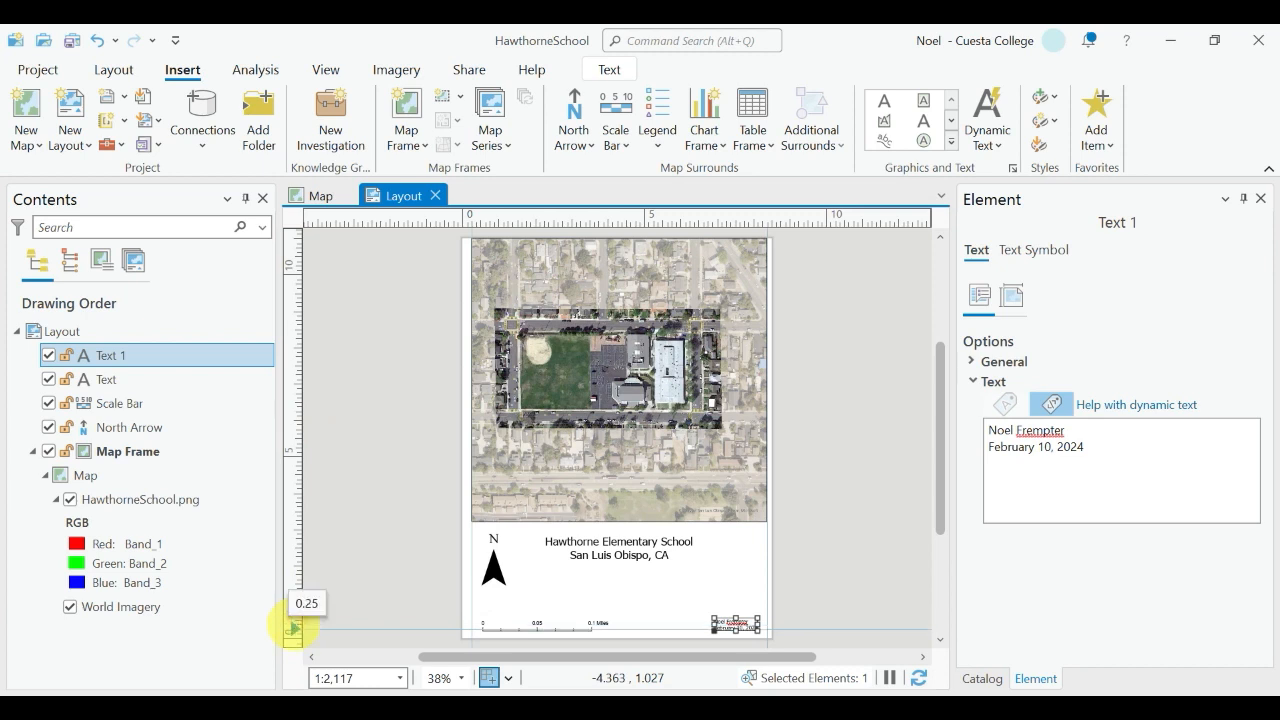
{"action": "mouse_move", "coordinate": [749, 620]}
{"action": "left_mouse_down"}
{"action": "mouse_move", "coordinate": [737, 623]}
{"action": "mouse_move", "coordinate": [748, 624]}
{"action": "left_mouse_up"}
{"action": "left_click", "coordinate": [829, 571]}
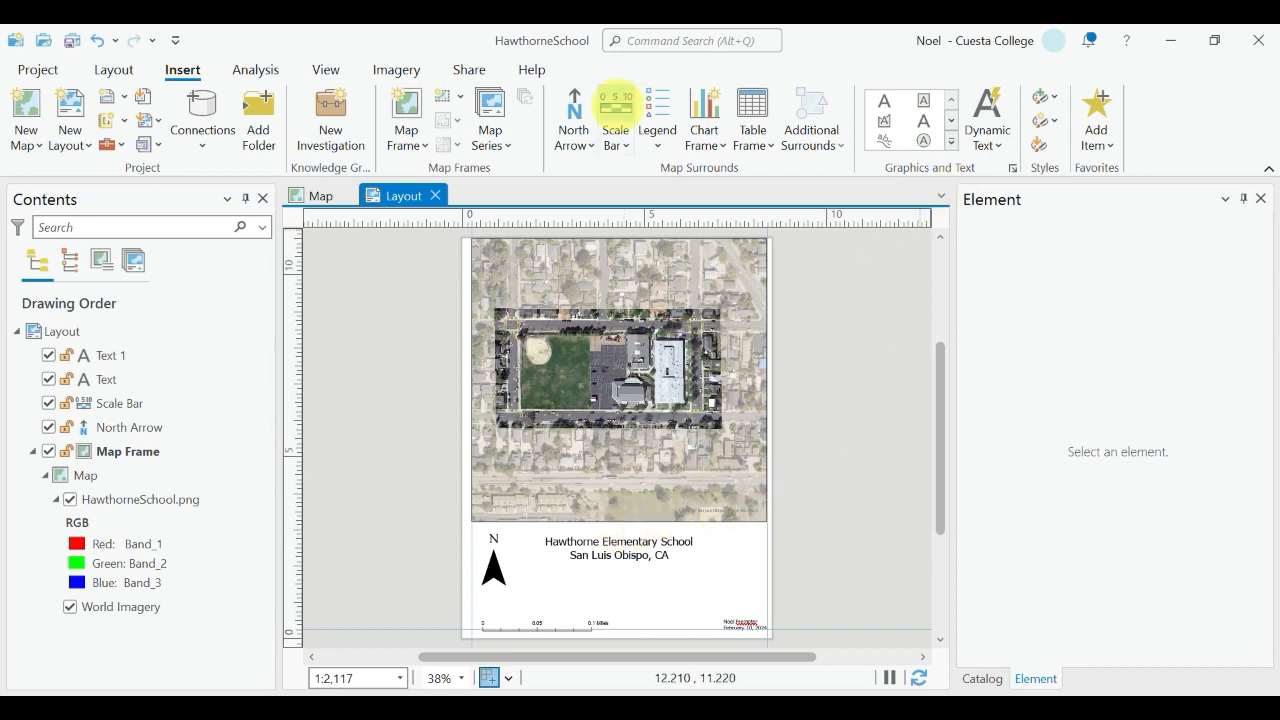
Open the layout's export settings and review the PDF file, compression and resolution options
{"action": "left_click", "coordinate": [468, 70]}
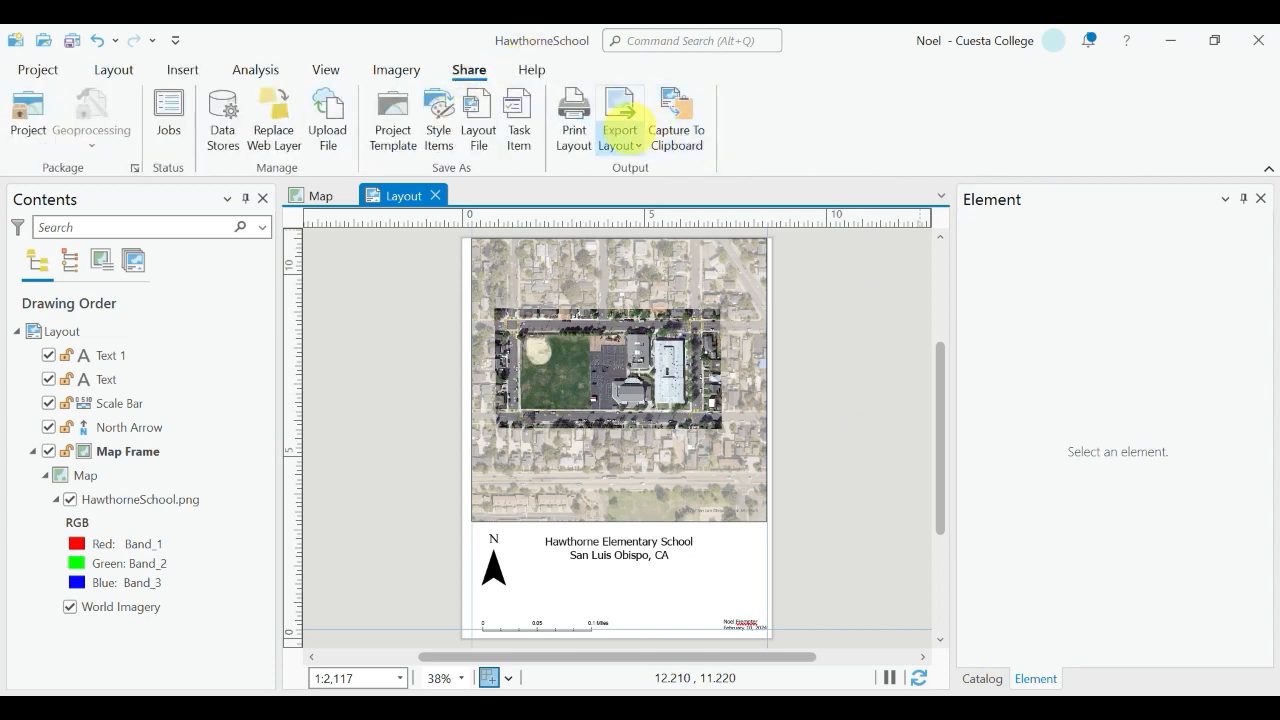
{"action": "left_click", "coordinate": [618, 110]}
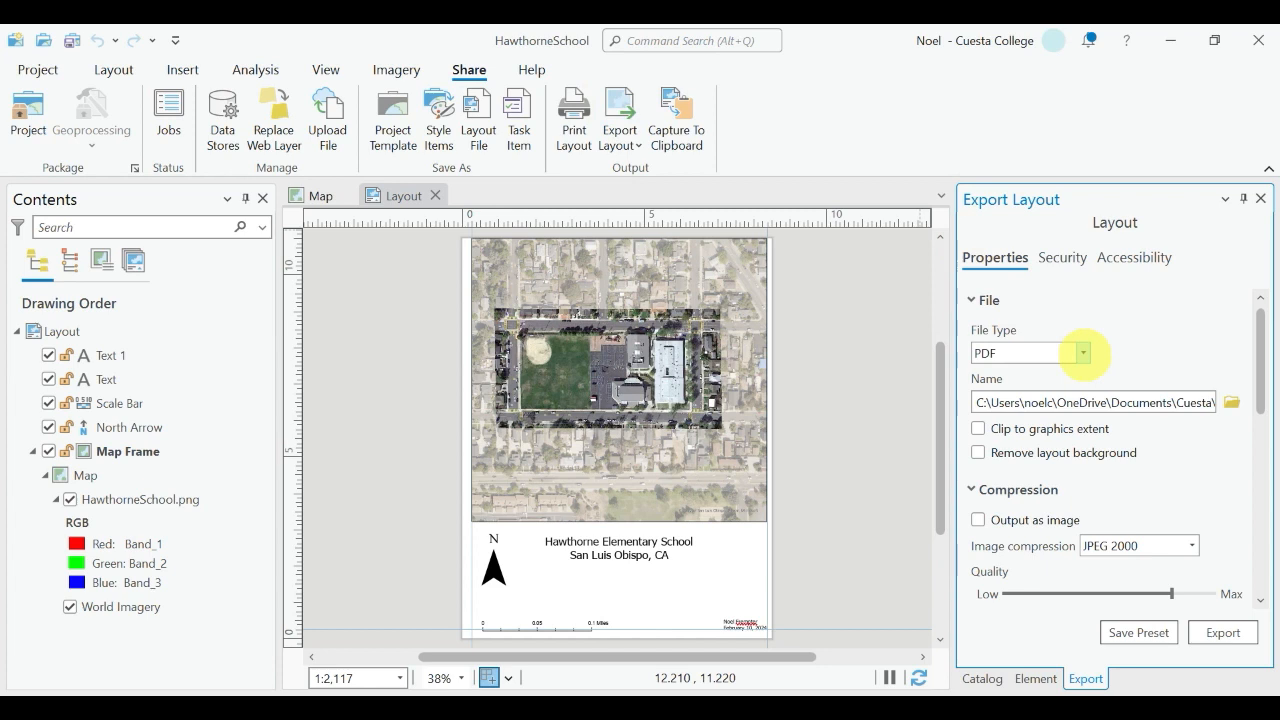
{"action": "scroll", "coordinate": [1169, 466], "scroll_direction": "down", "scroll_amount": 6}
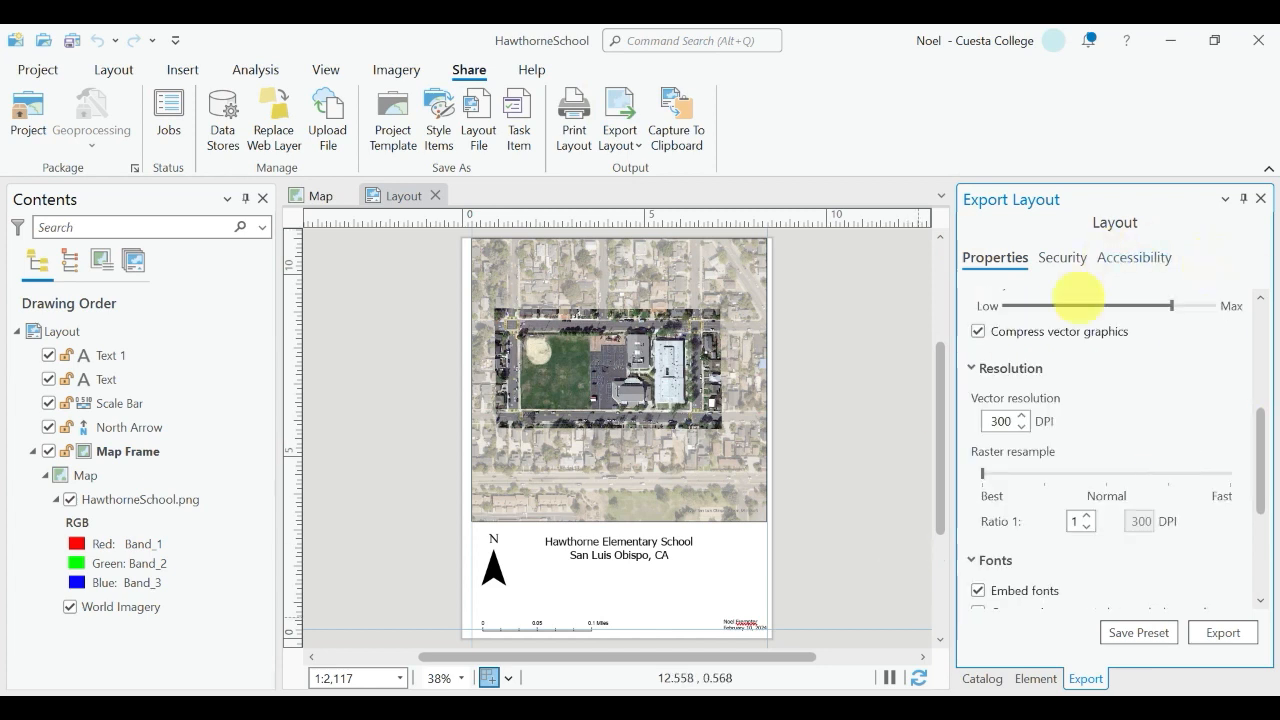
{"action": "scroll", "coordinate": [1140, 505], "scroll_direction": "up", "scroll_amount": 6}
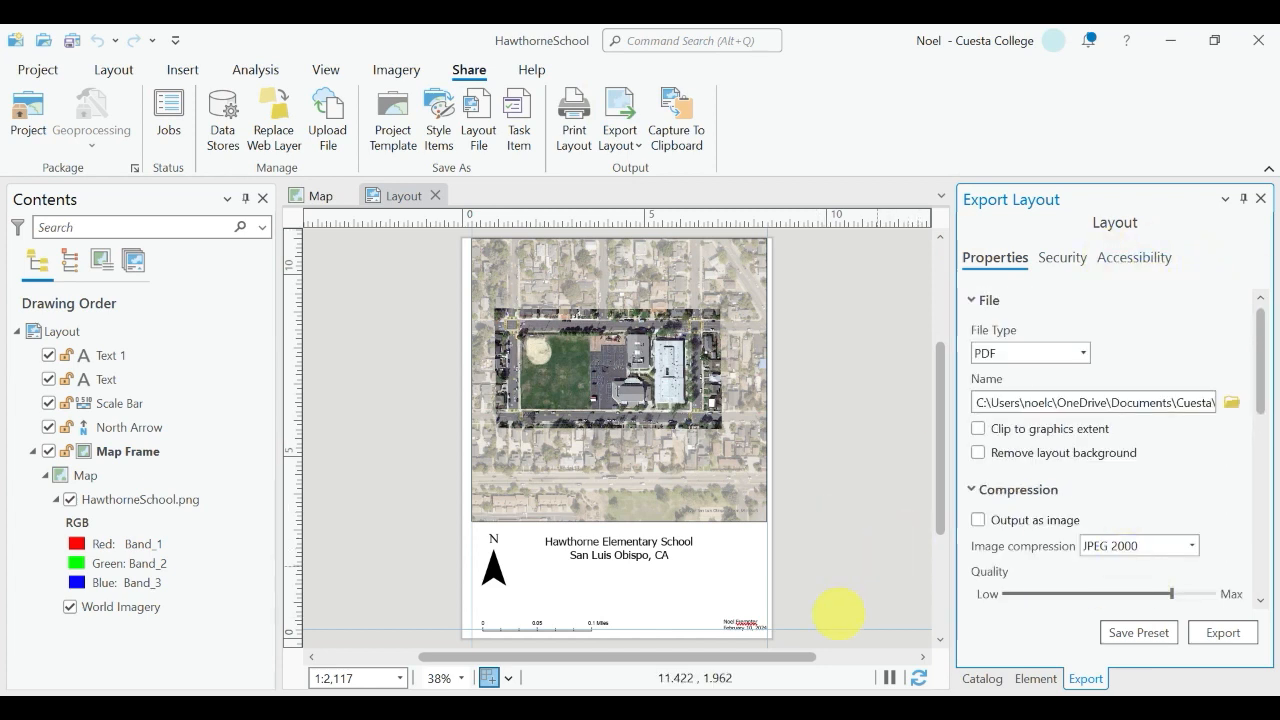